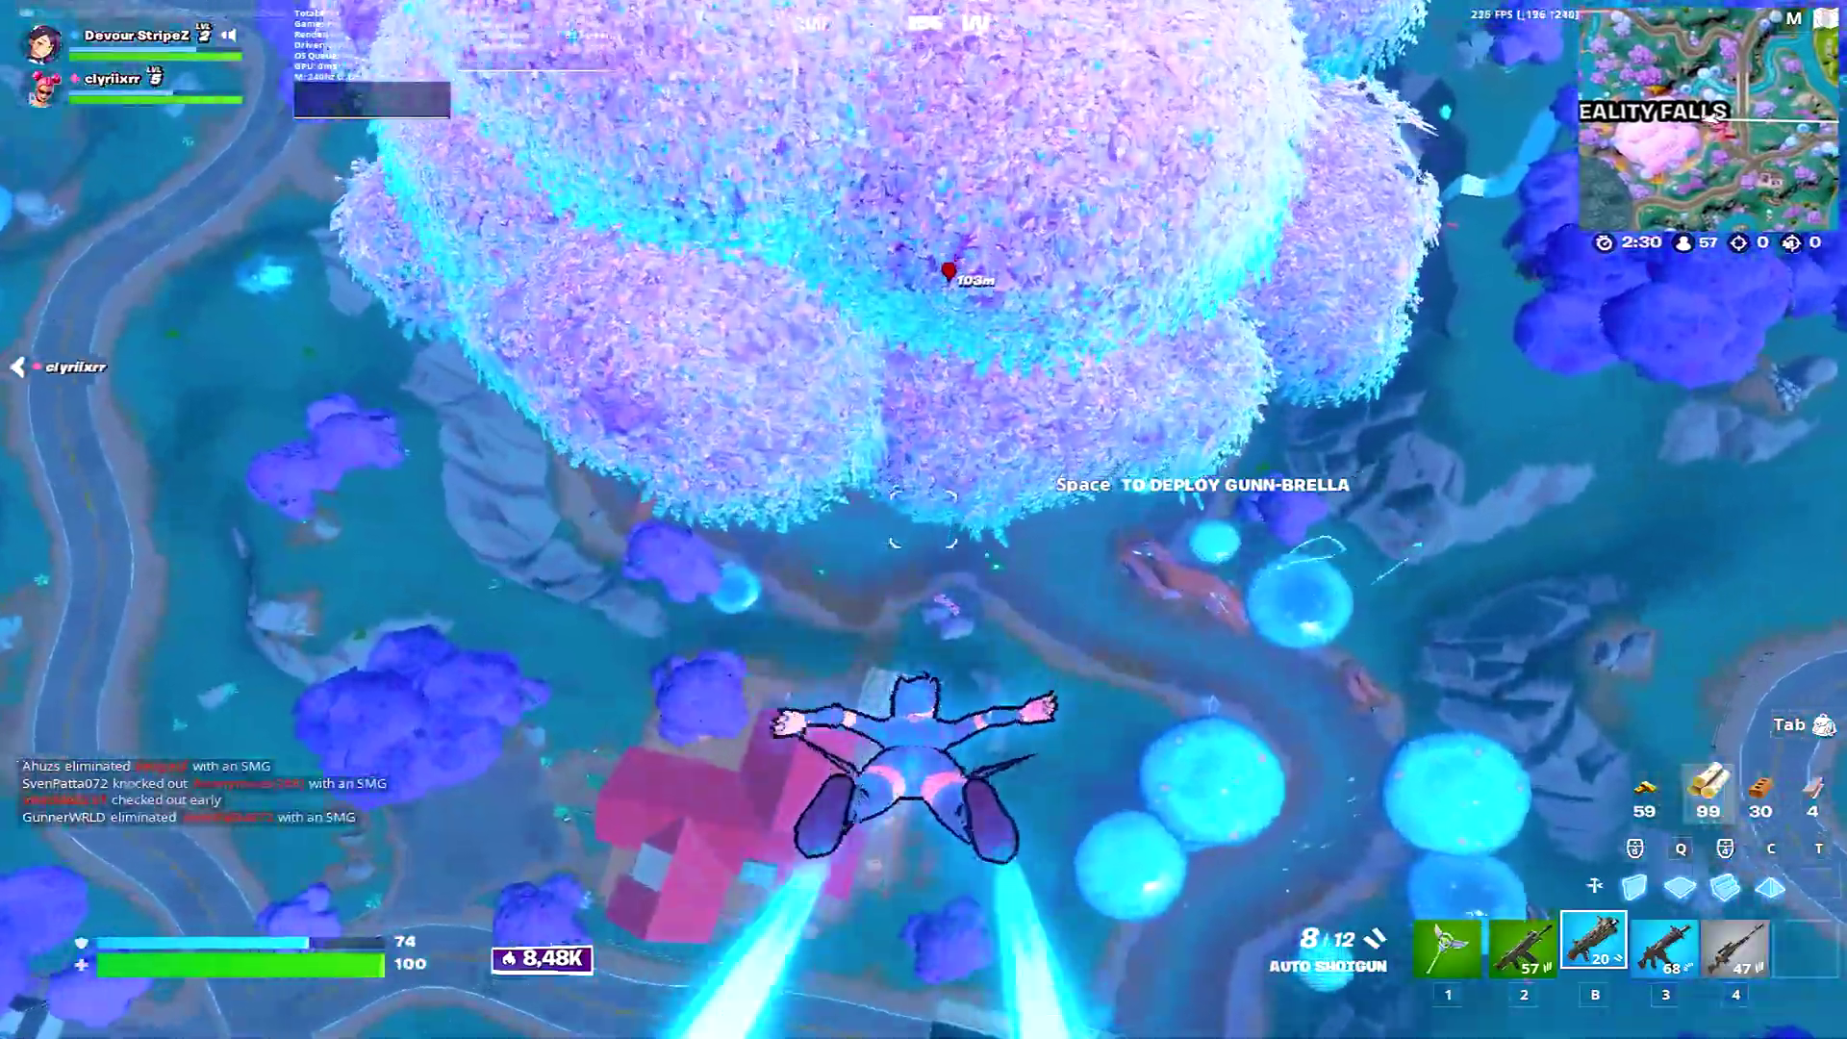
Knock down the opponent with the Combat SMG, build a cover wall, then exit to the desktop.
key(3)
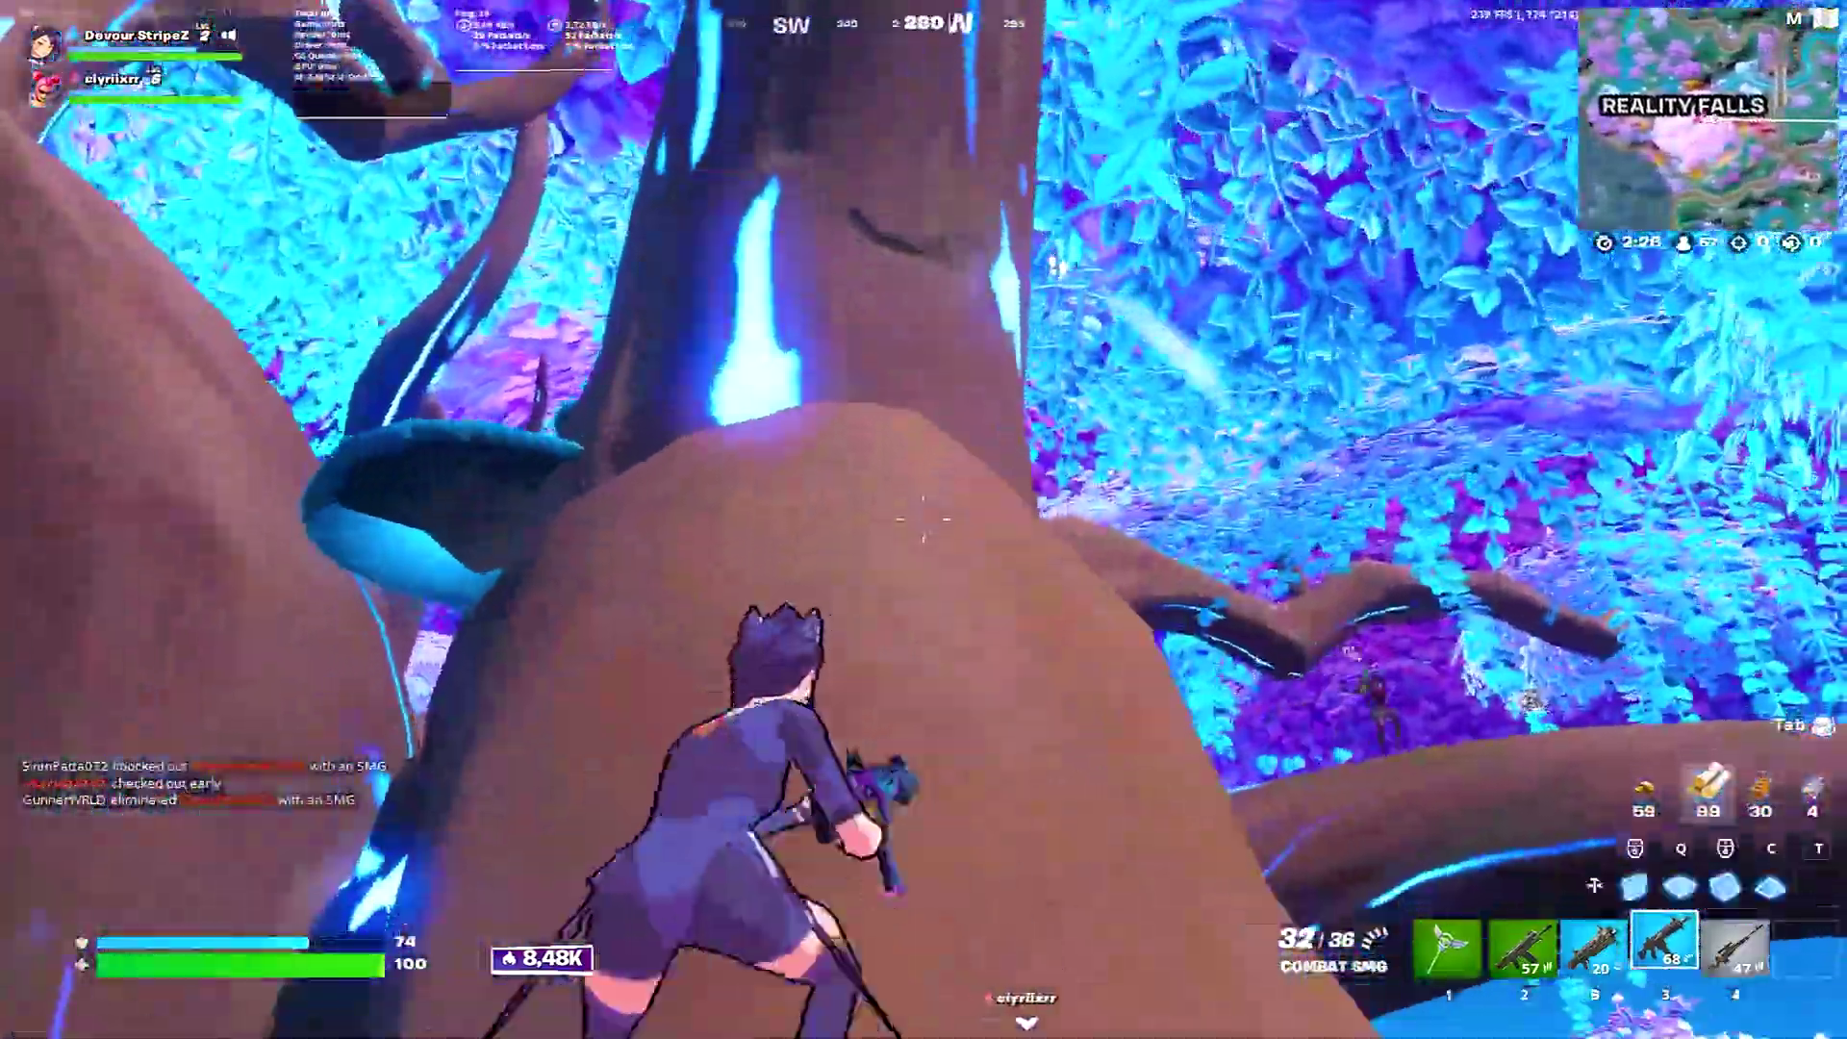
drag(924, 520, 924, 520)
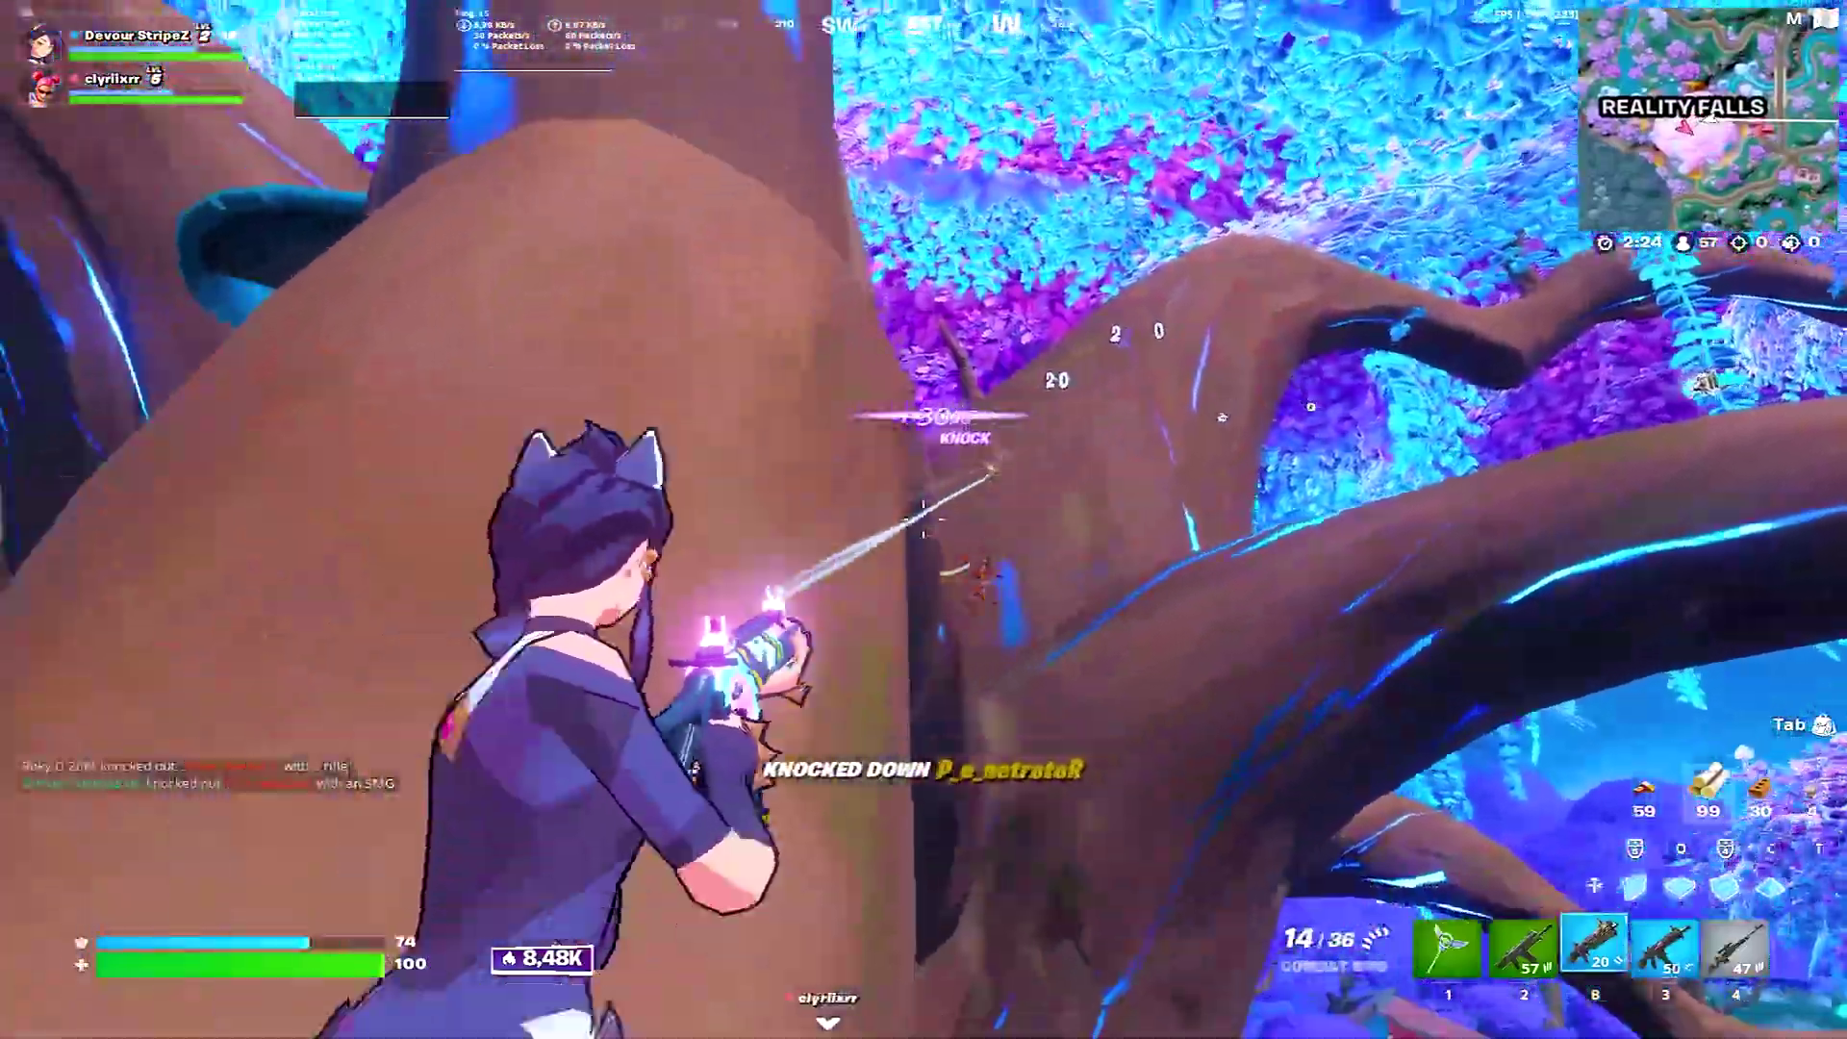
key(b)
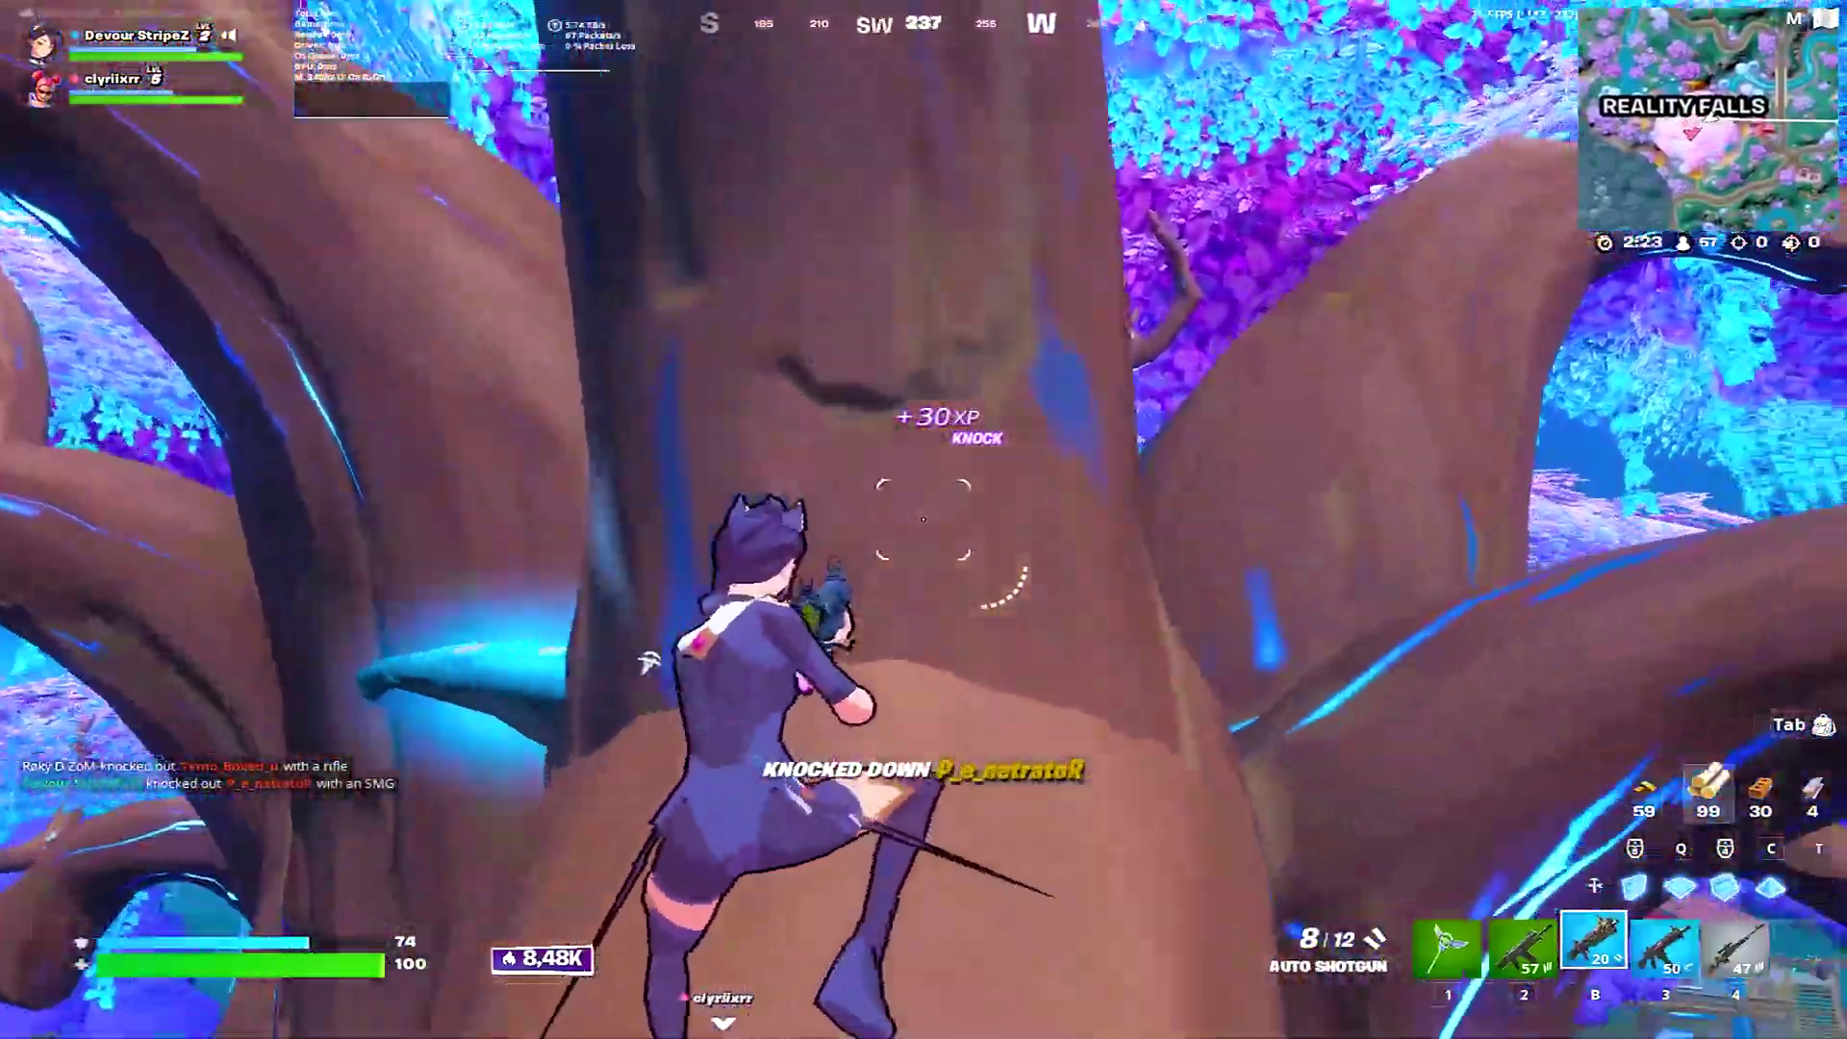
key(q)
click(924, 519)
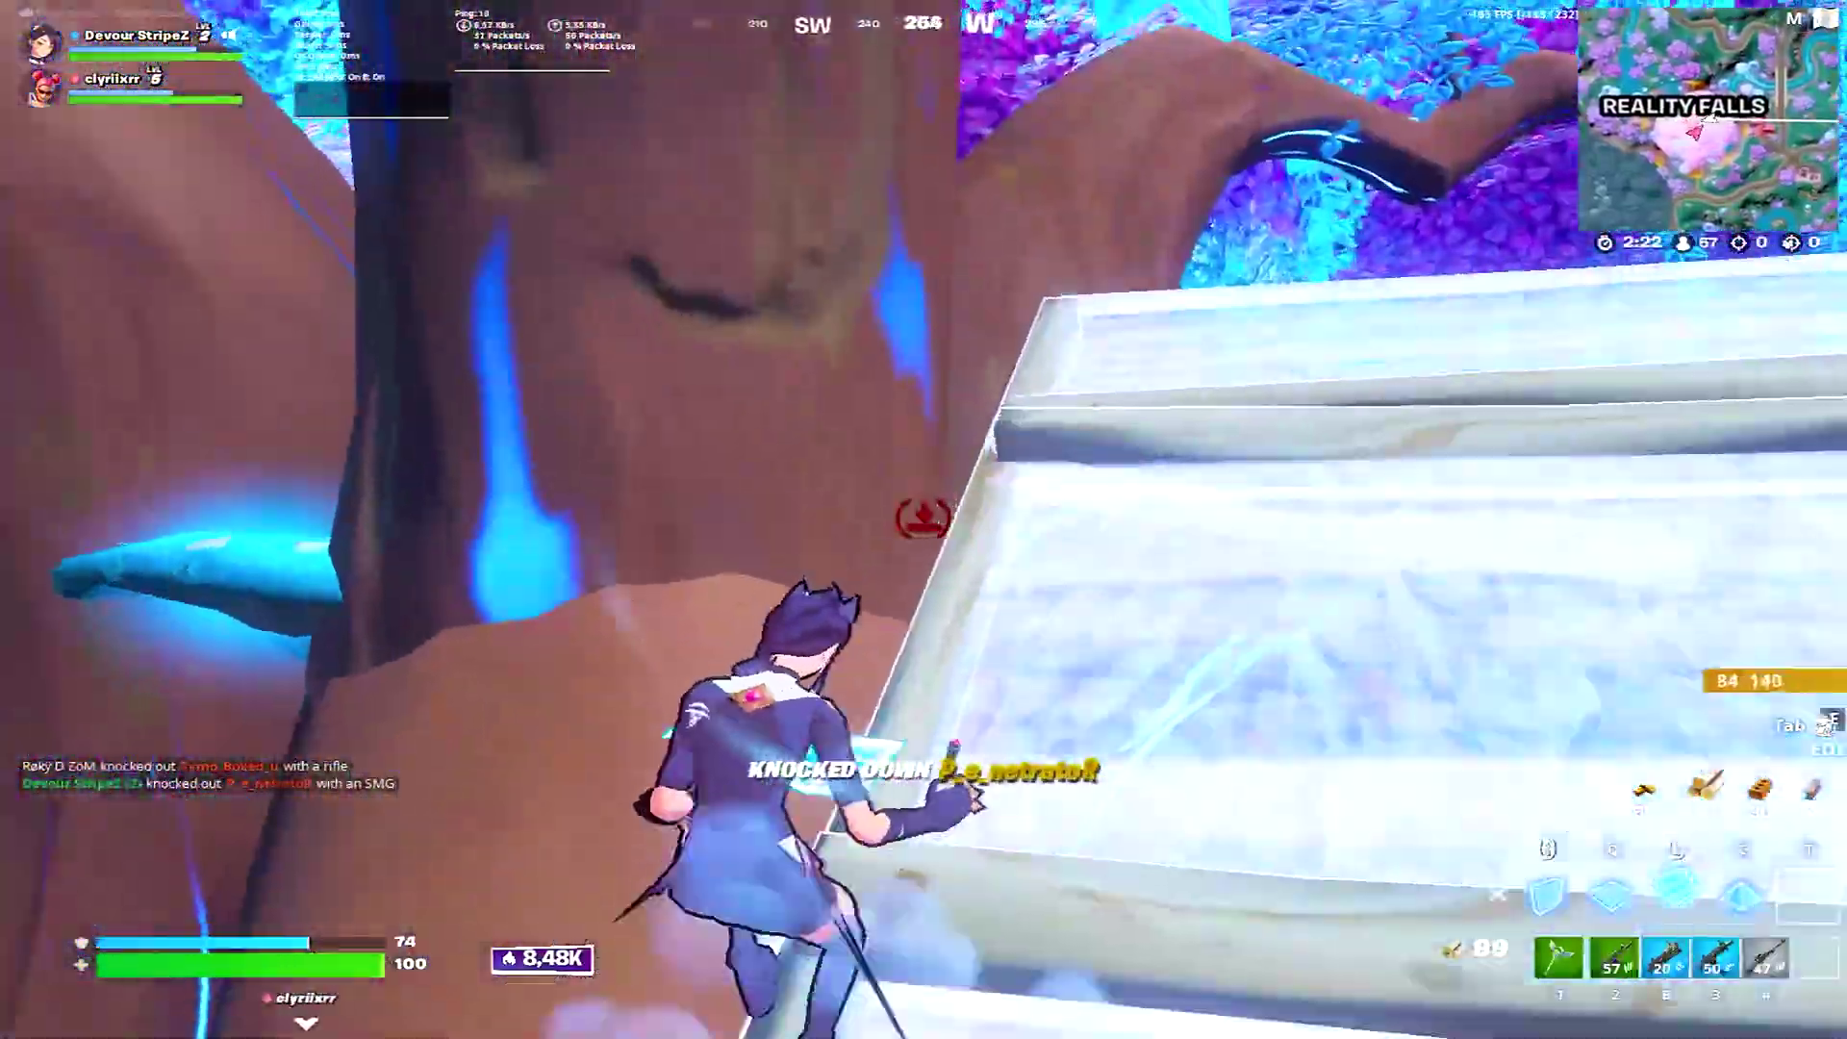
key(b)
mouse_move(958, 822)
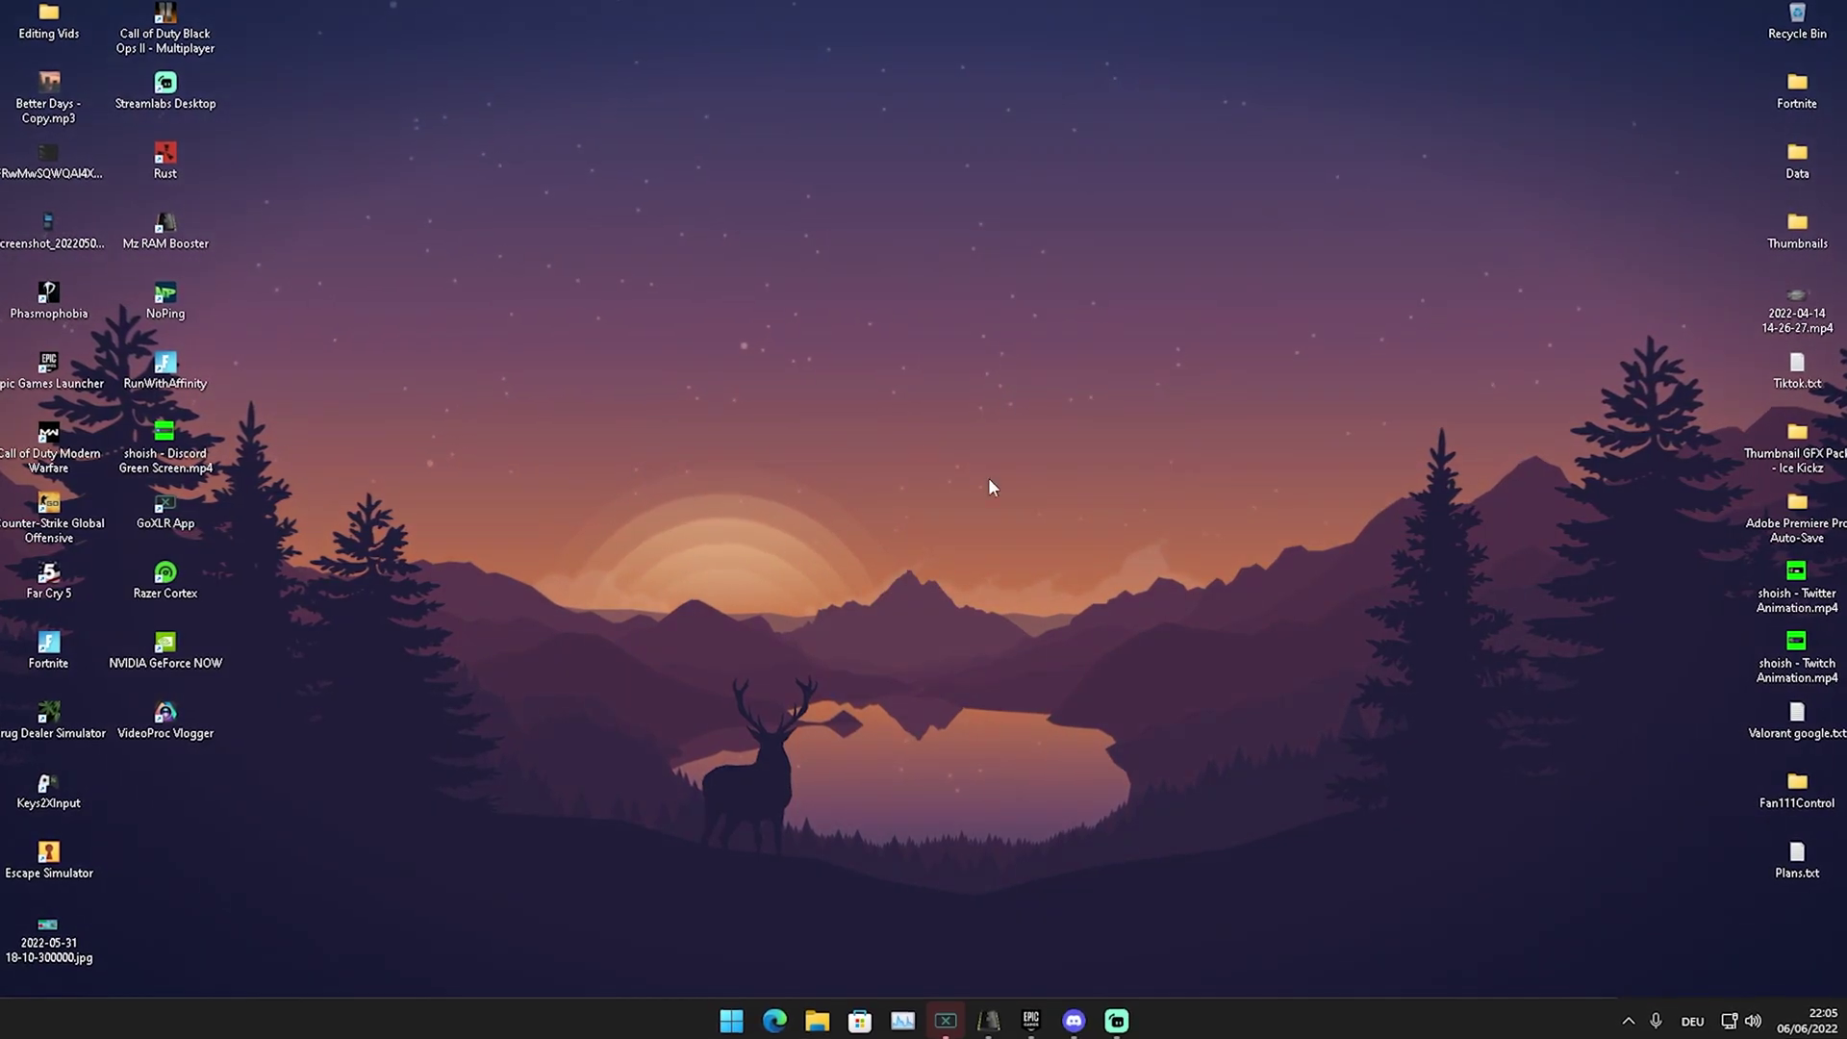
Run sfc /scannow in an administrator Windows PowerShell found by searching 'power'.
key(super)
text(power)
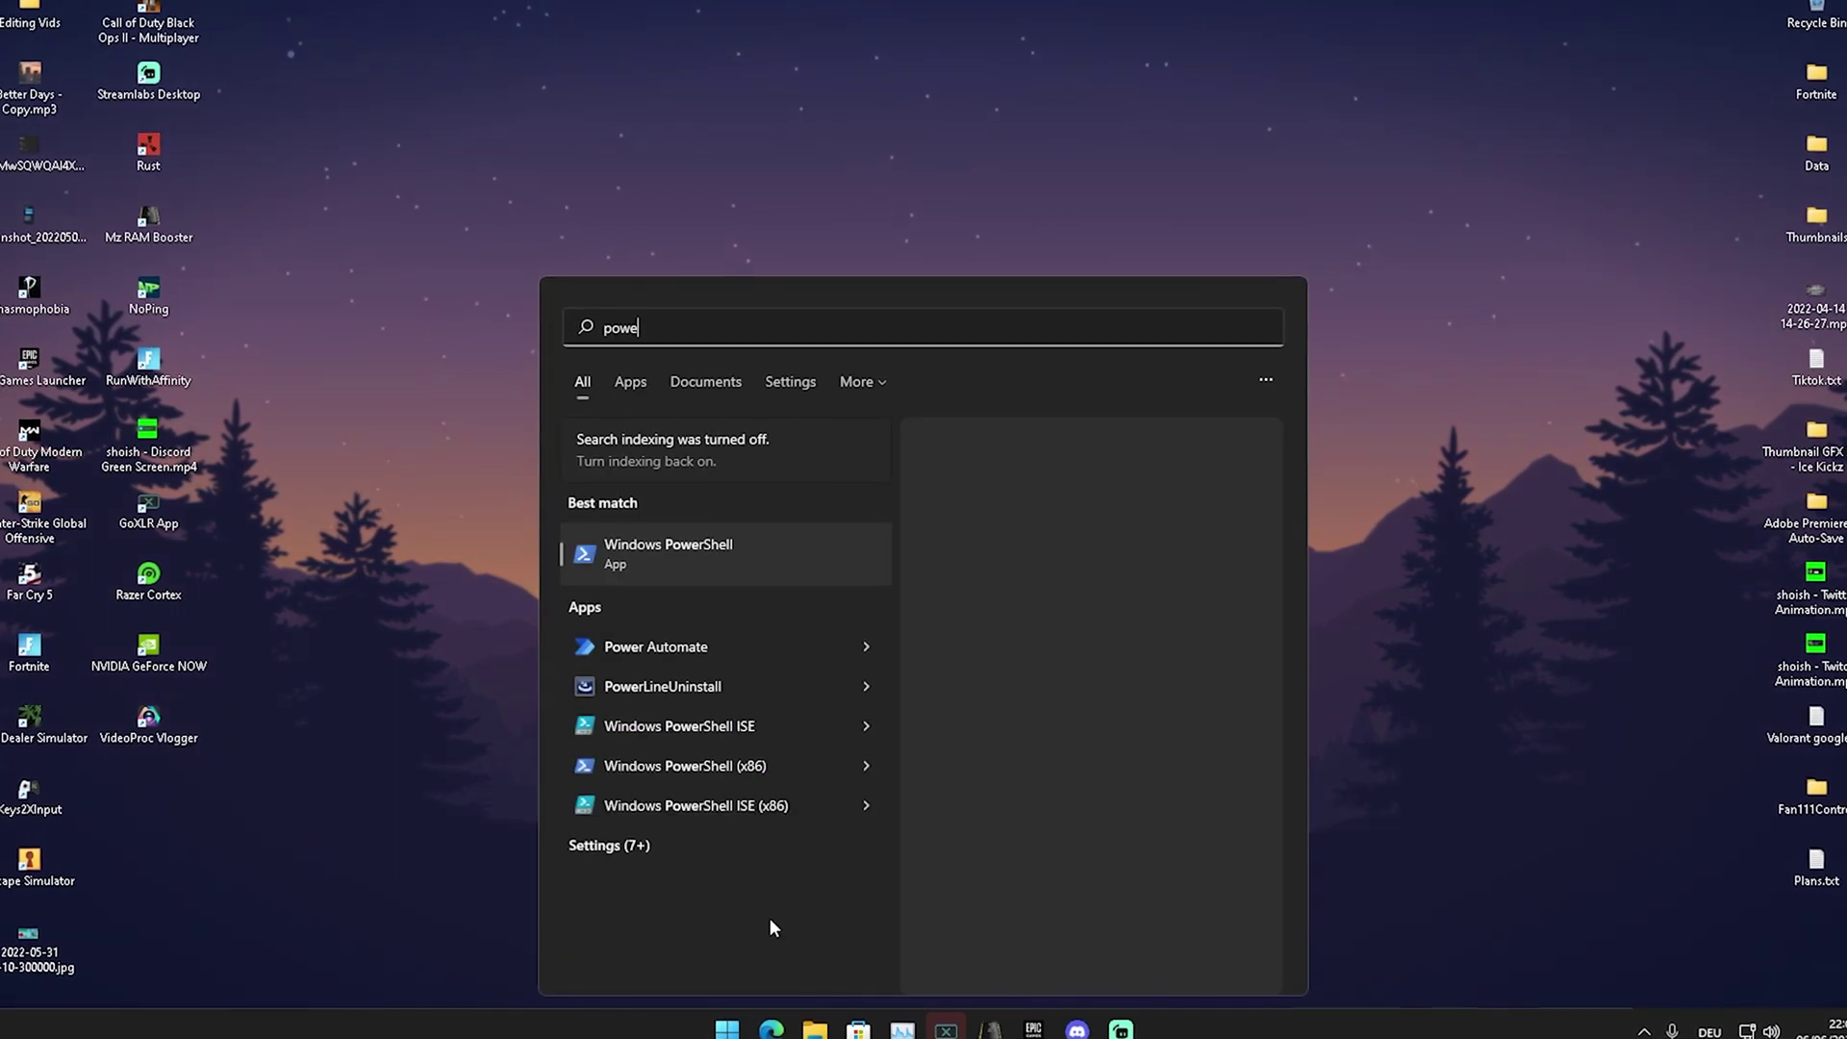
click(629, 558)
drag(645, 225, 941, 238)
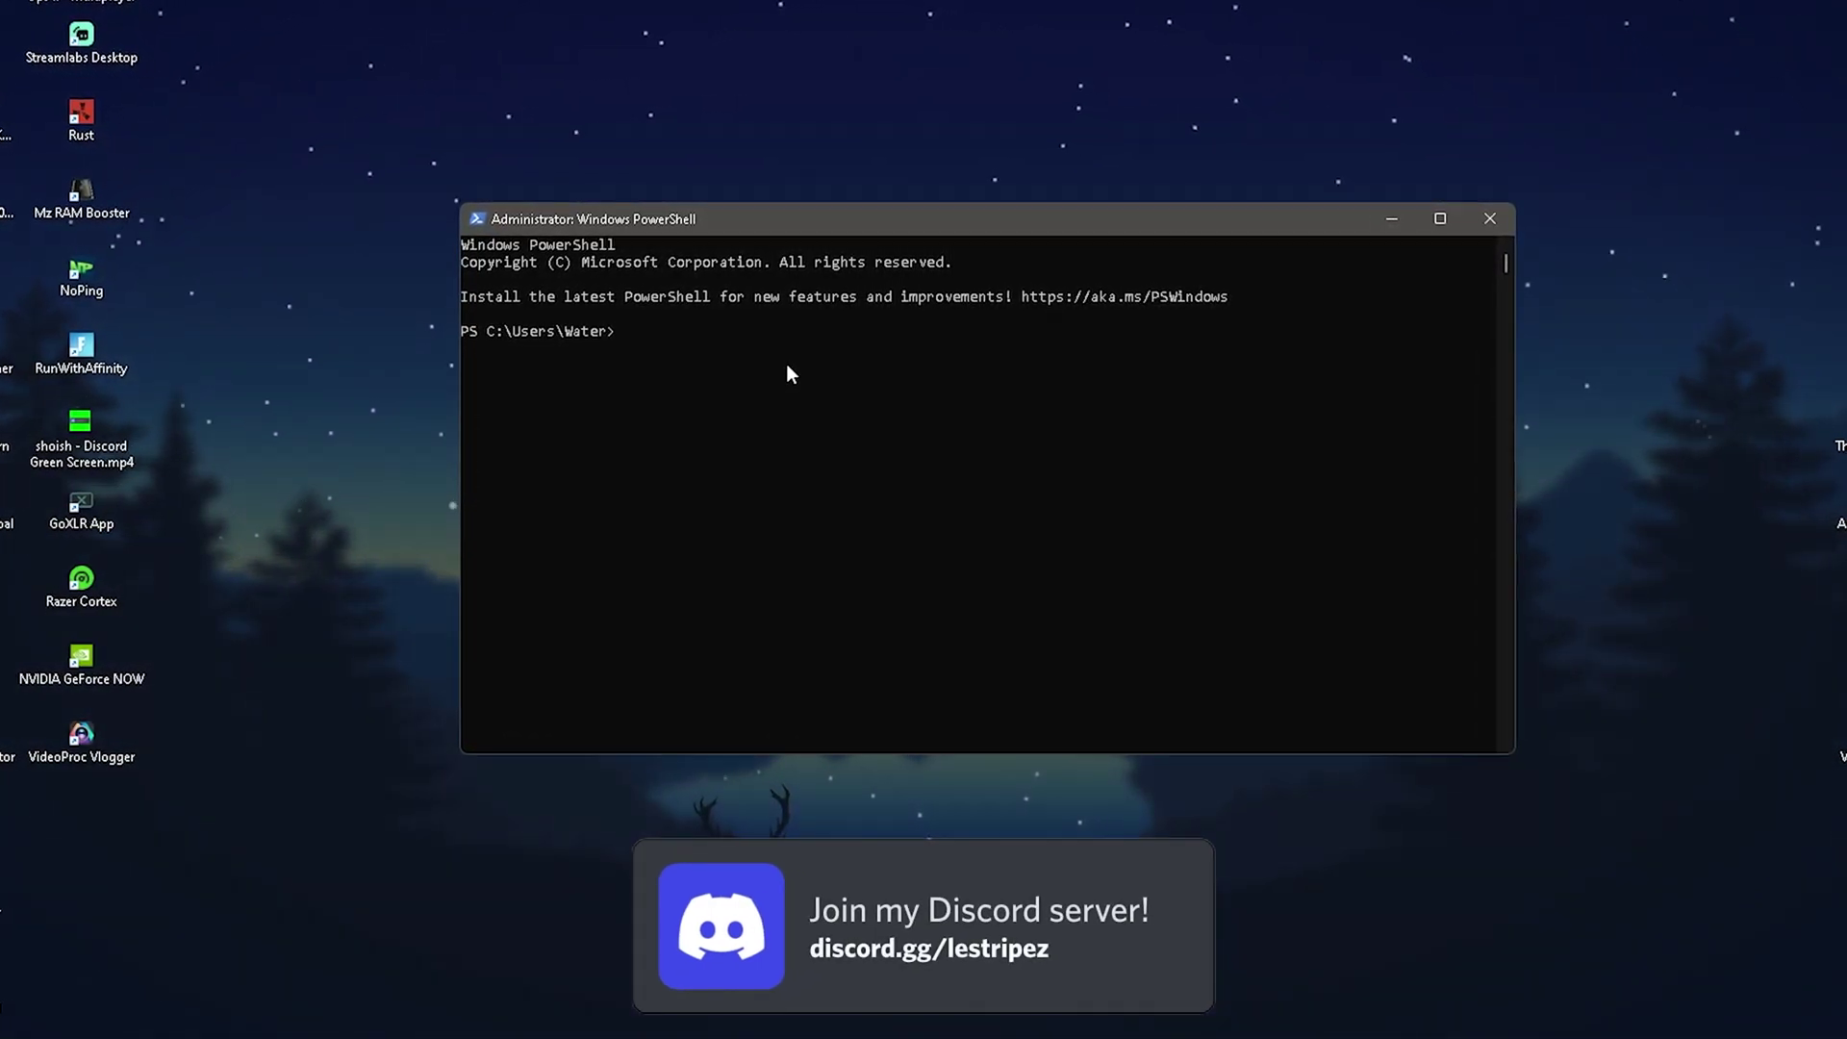
text(sfc)
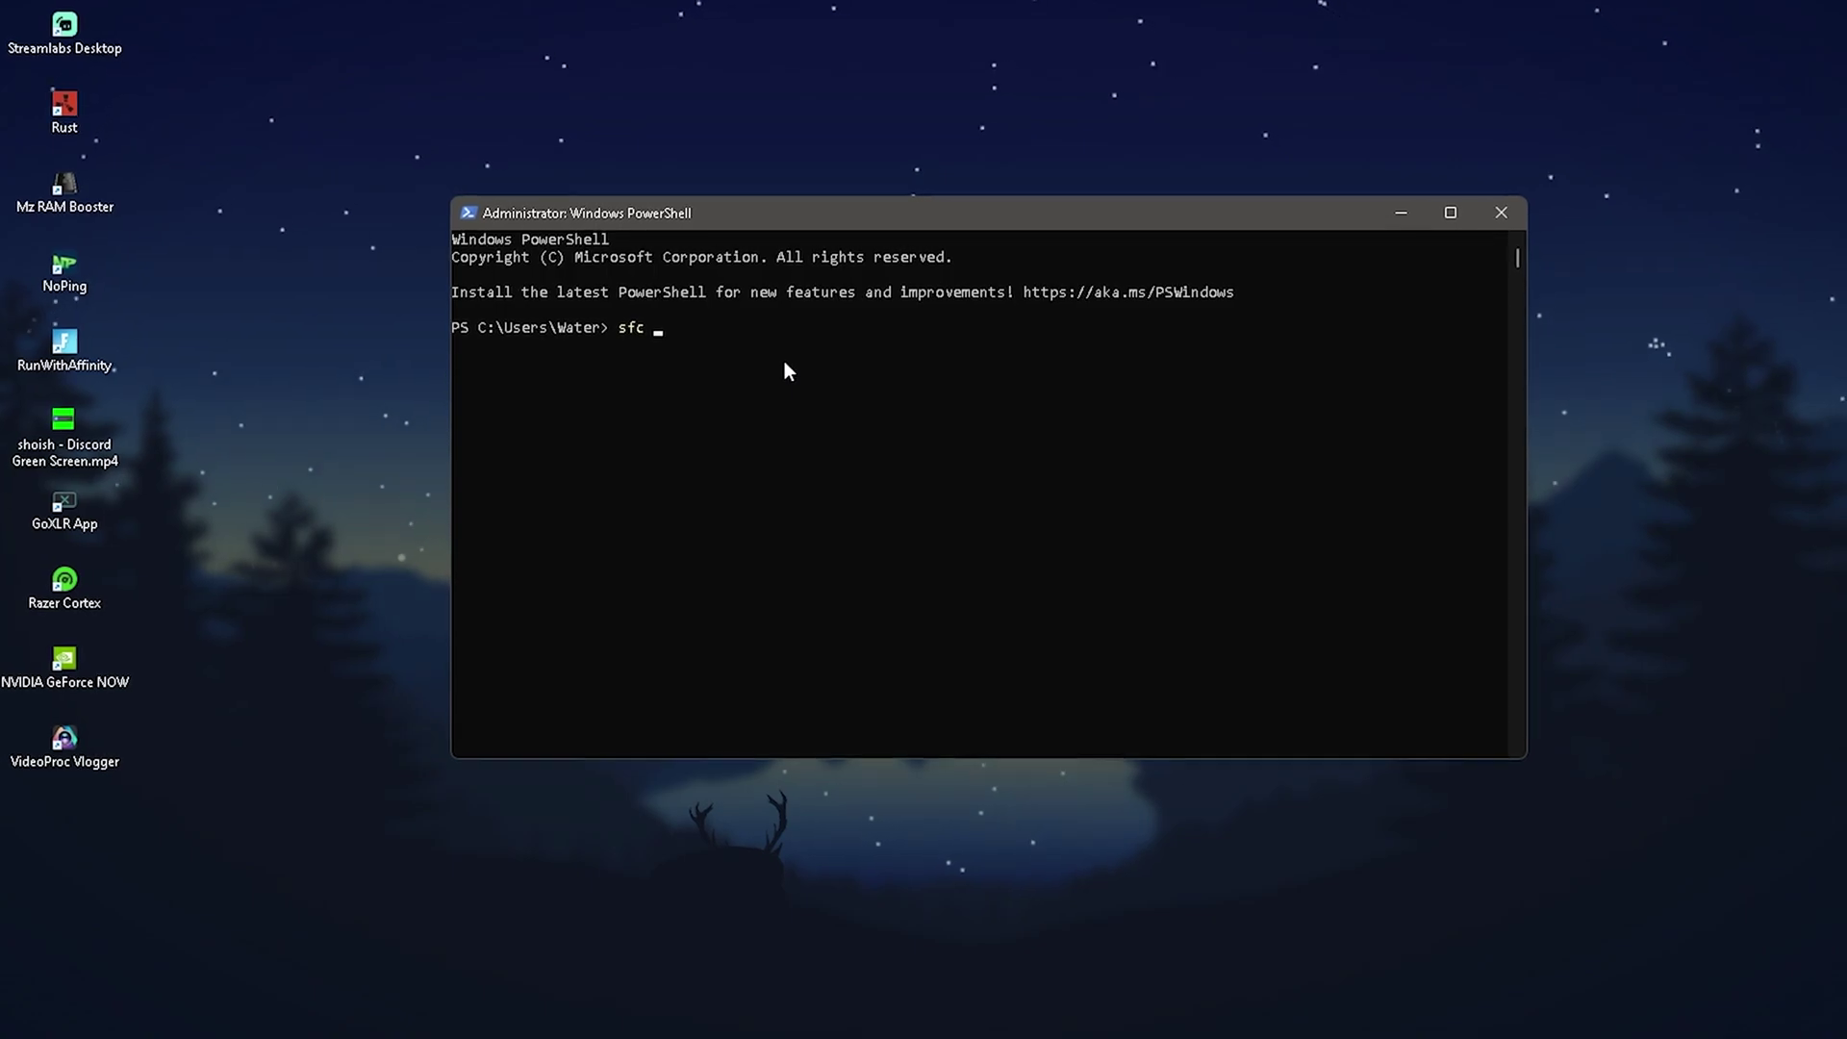
text( /scanno)
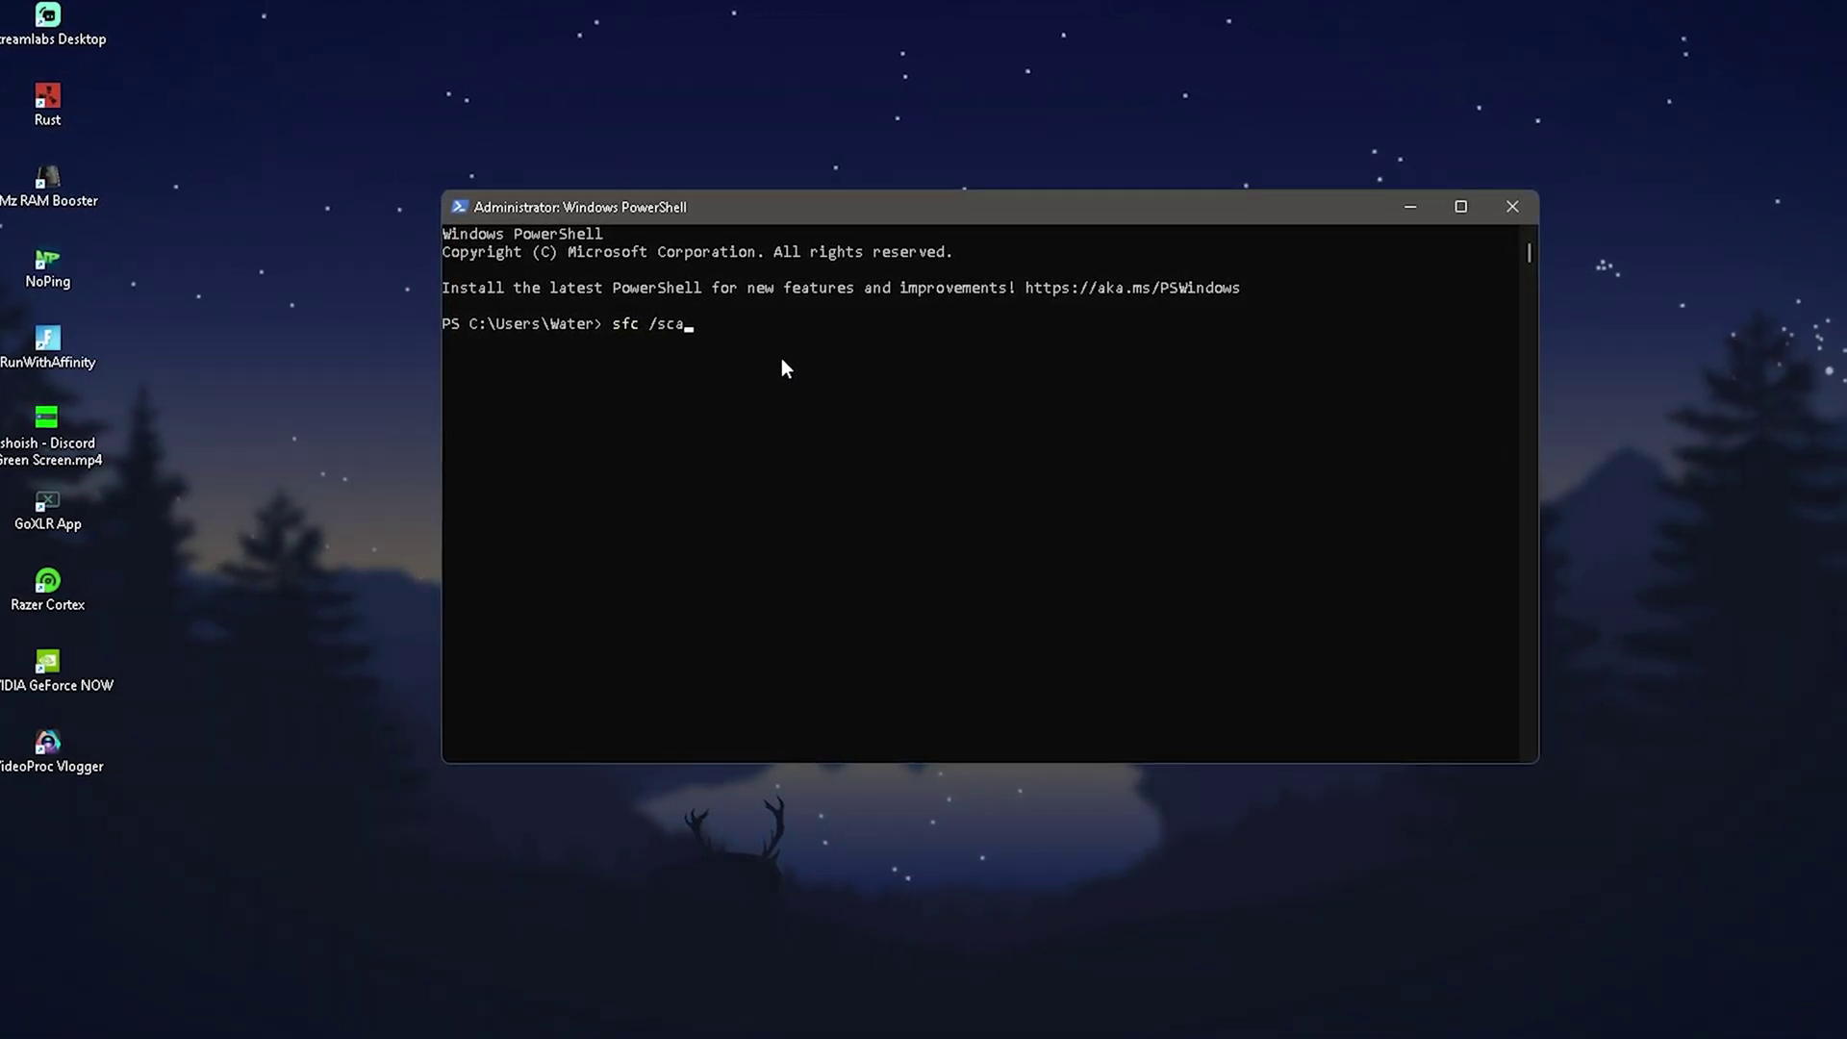
text(w)
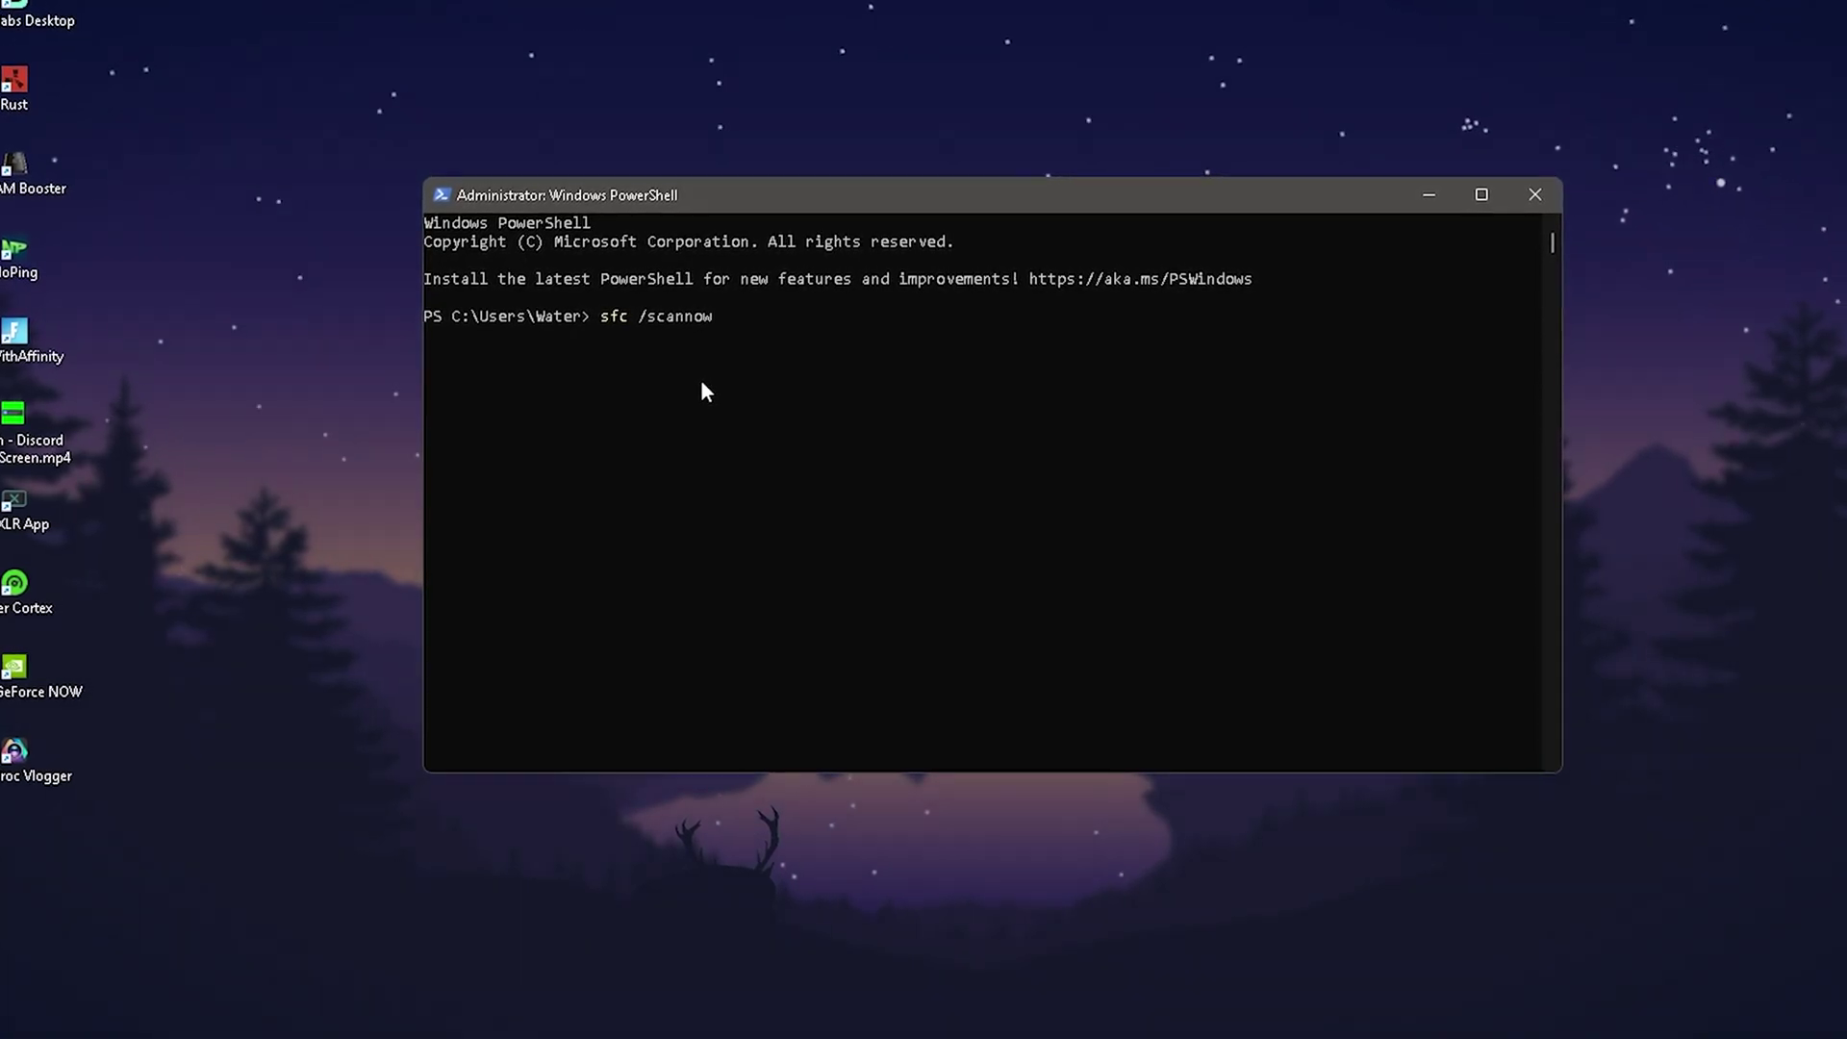
key(Return)
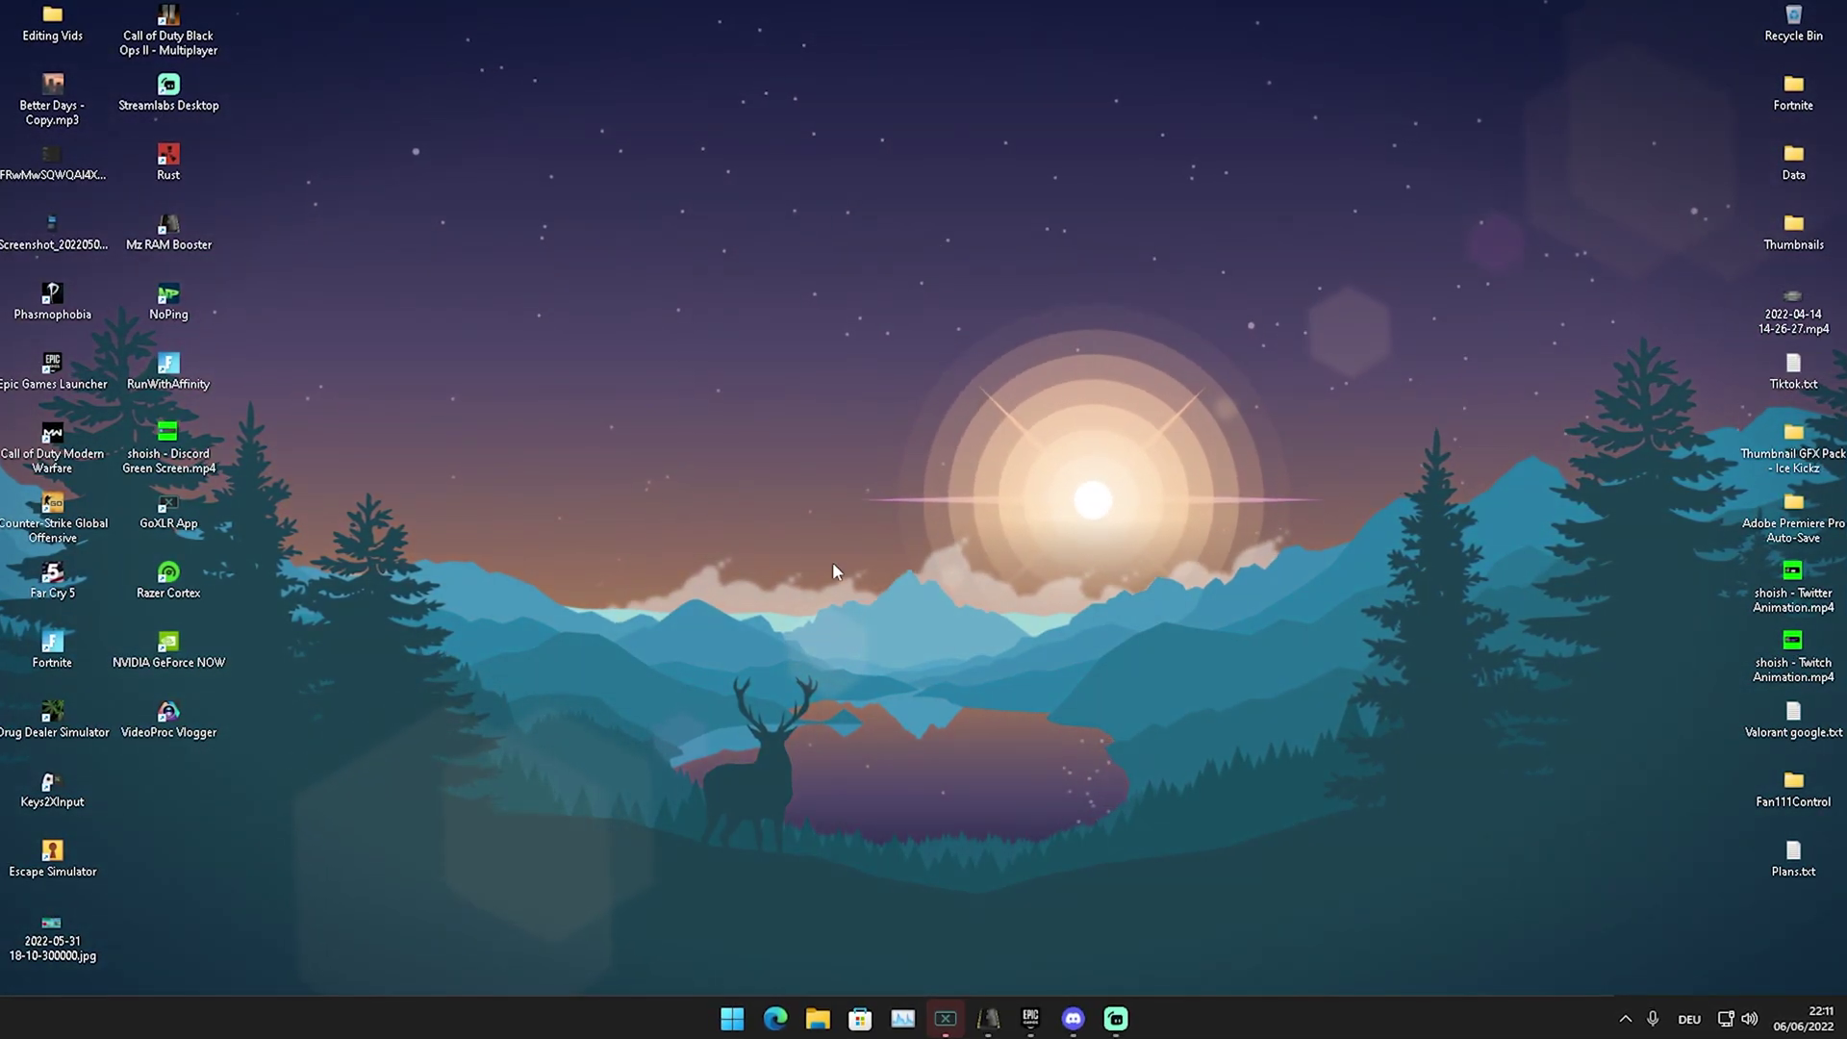
Browse to C:\Program Files\Epic Games\Fortnite\FortniteGame\Binaries\Win64 and scroll to the FortniteClient executables.
click(818, 1020)
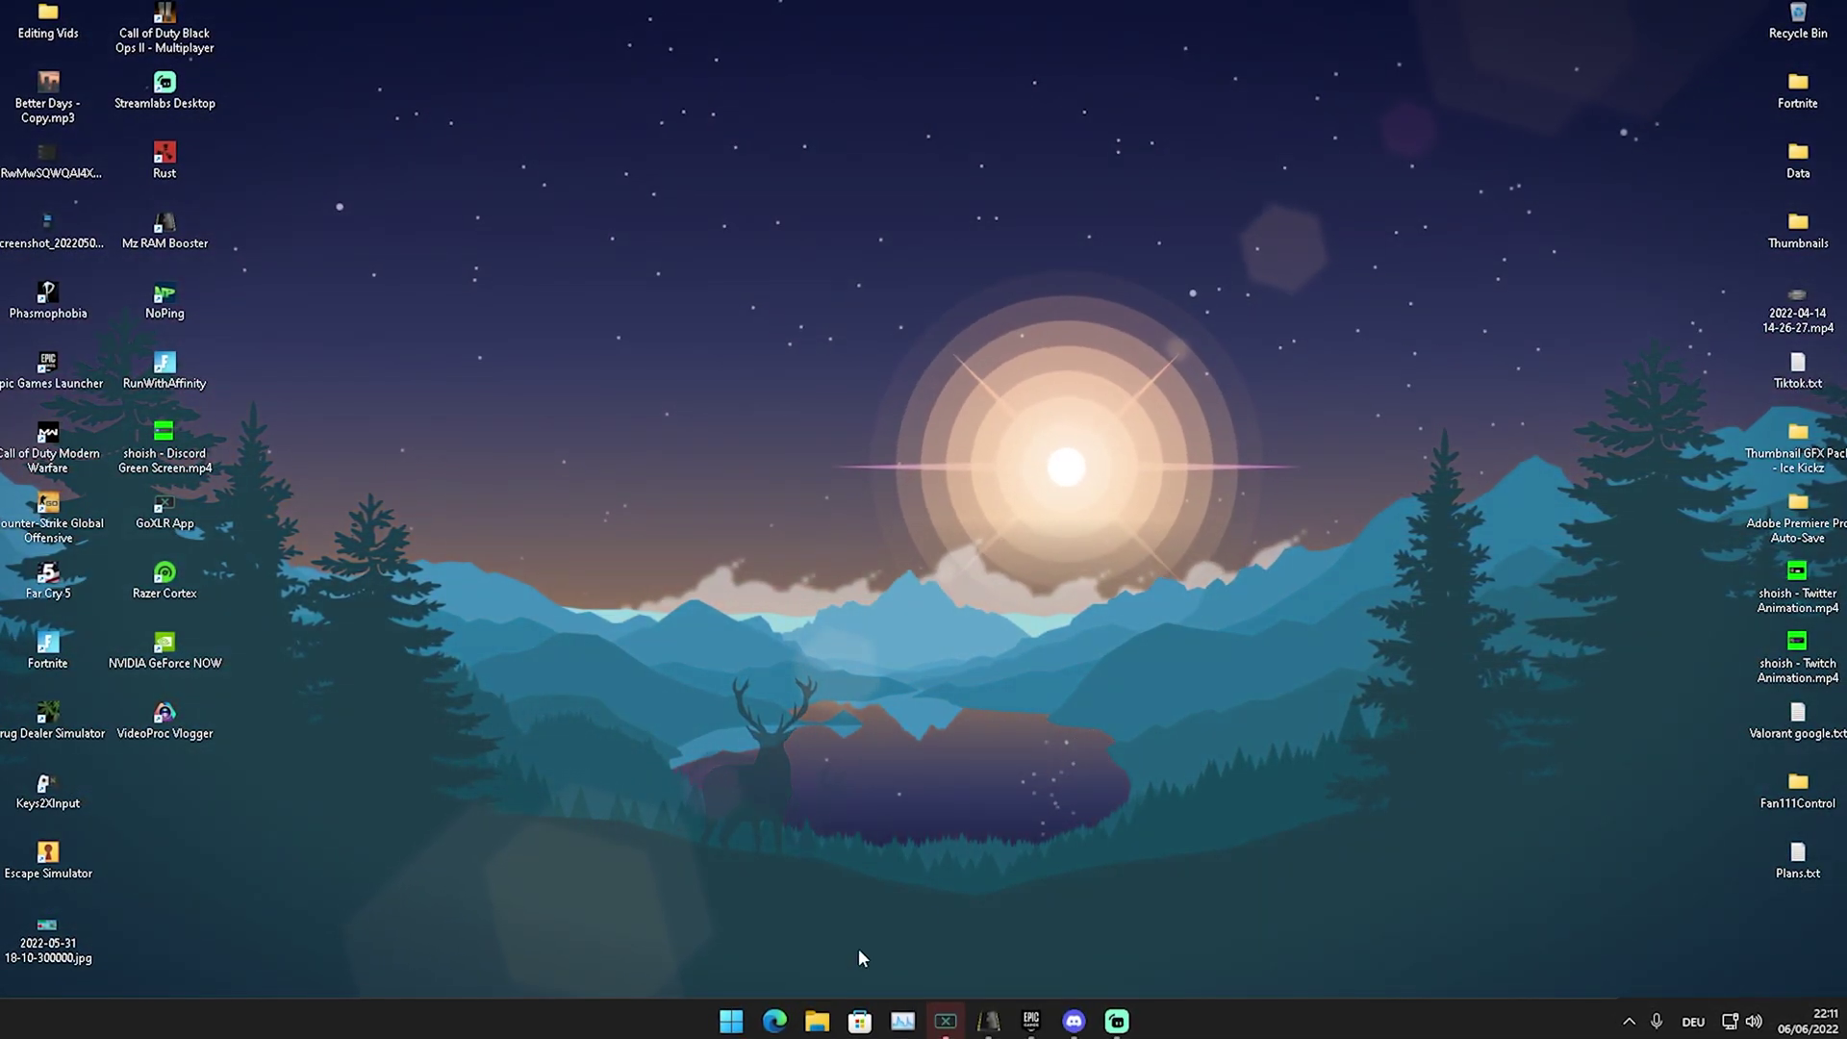
double_click(785, 598)
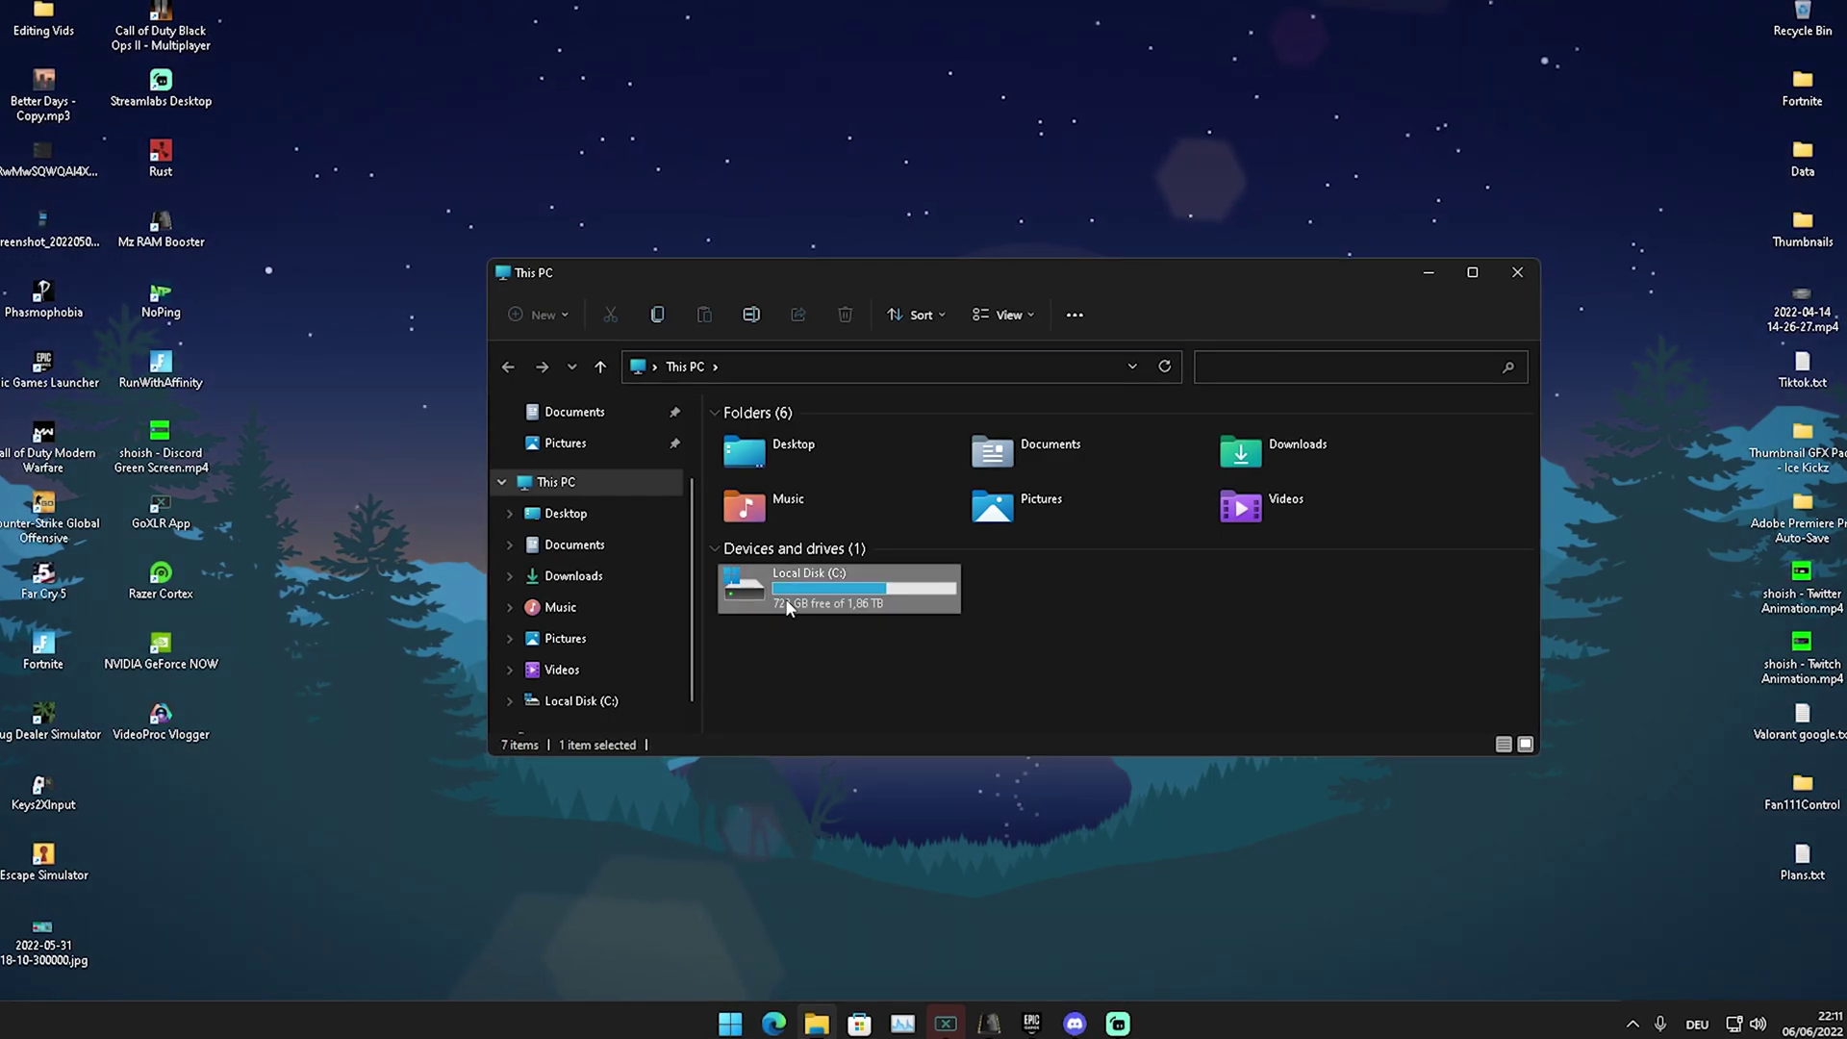
scroll(837, 573, down, 5)
scroll(835, 574, up, 1)
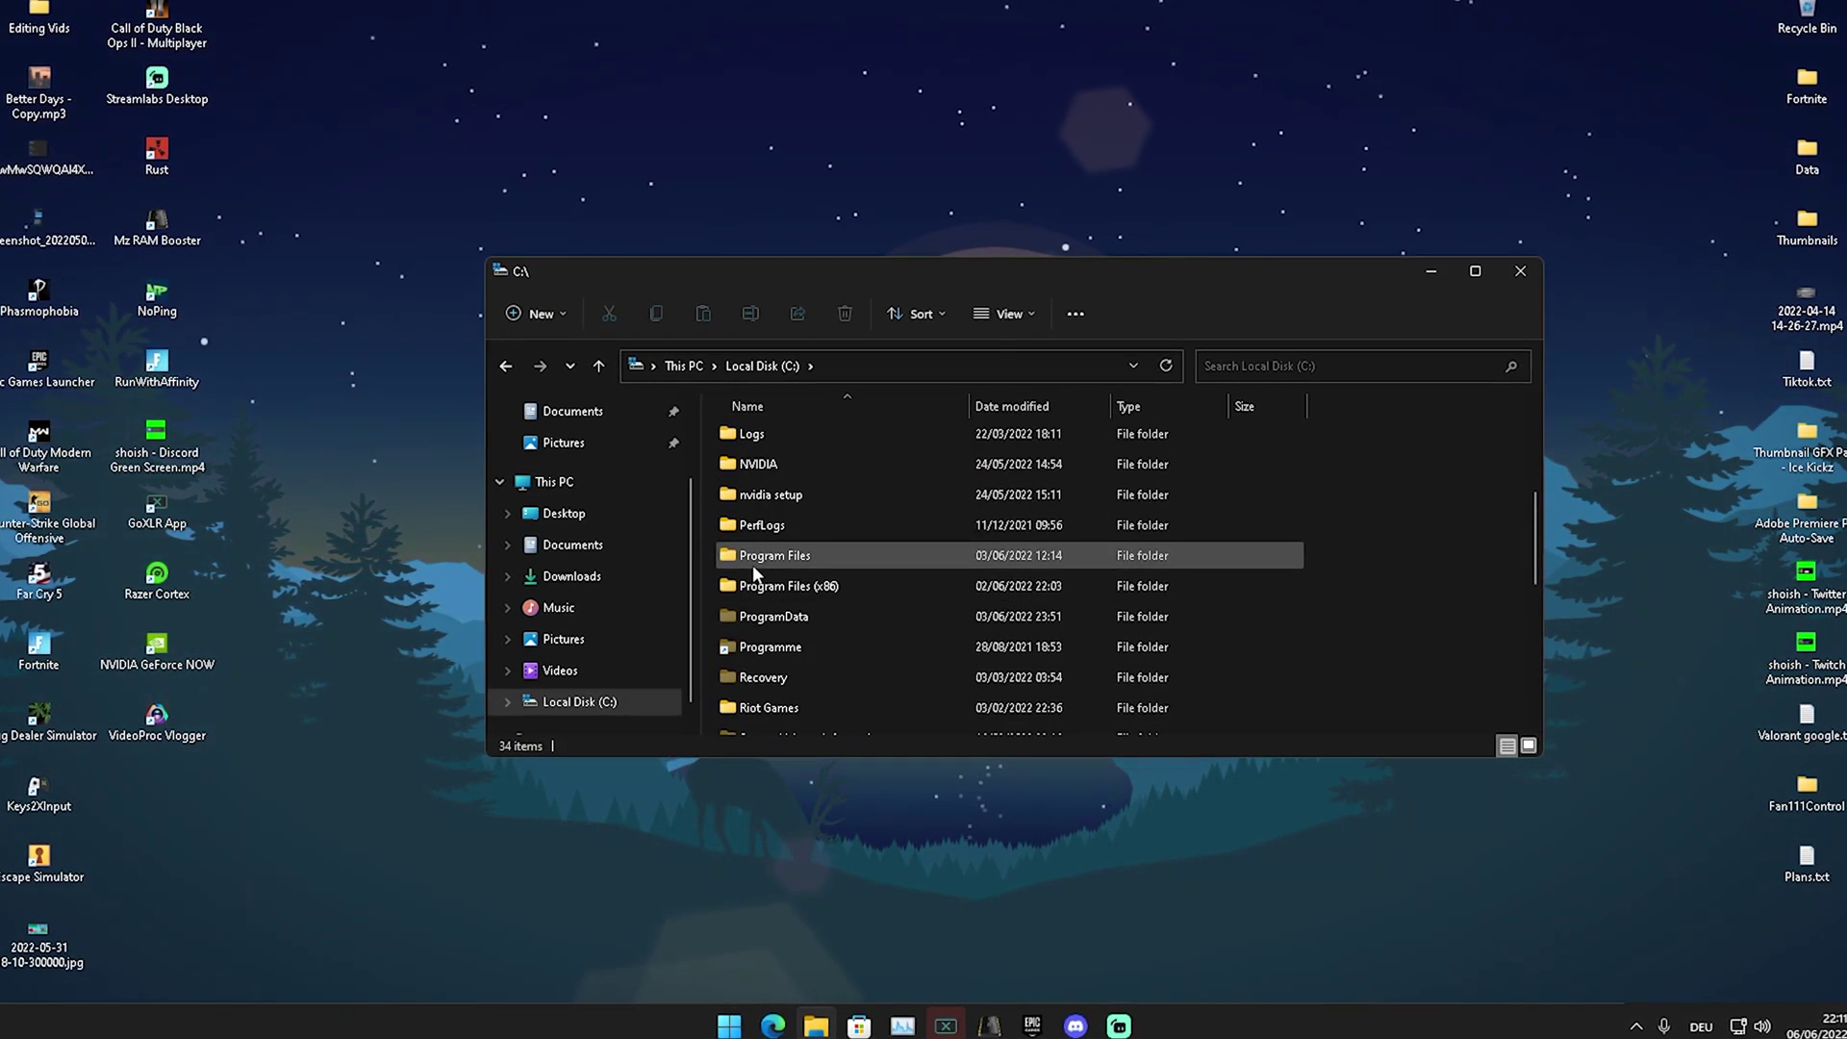
double_click(752, 560)
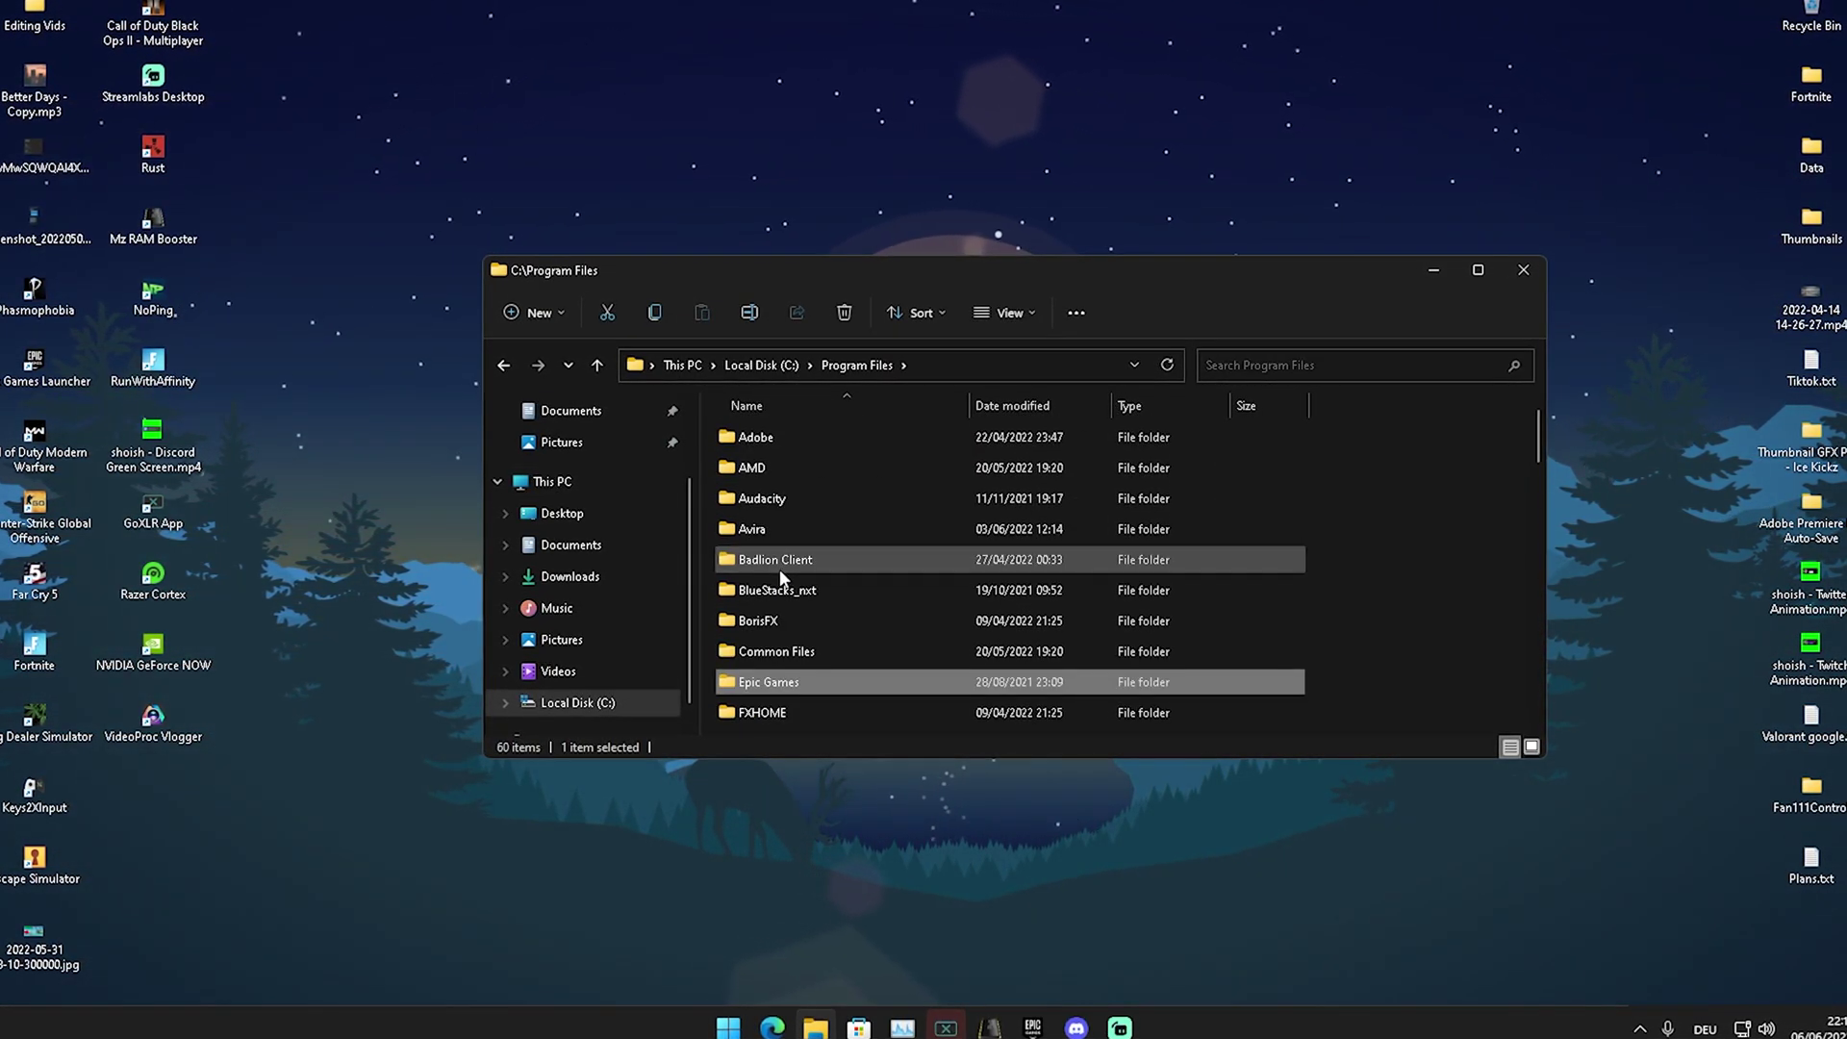
double_click(769, 681)
double_click(750, 435)
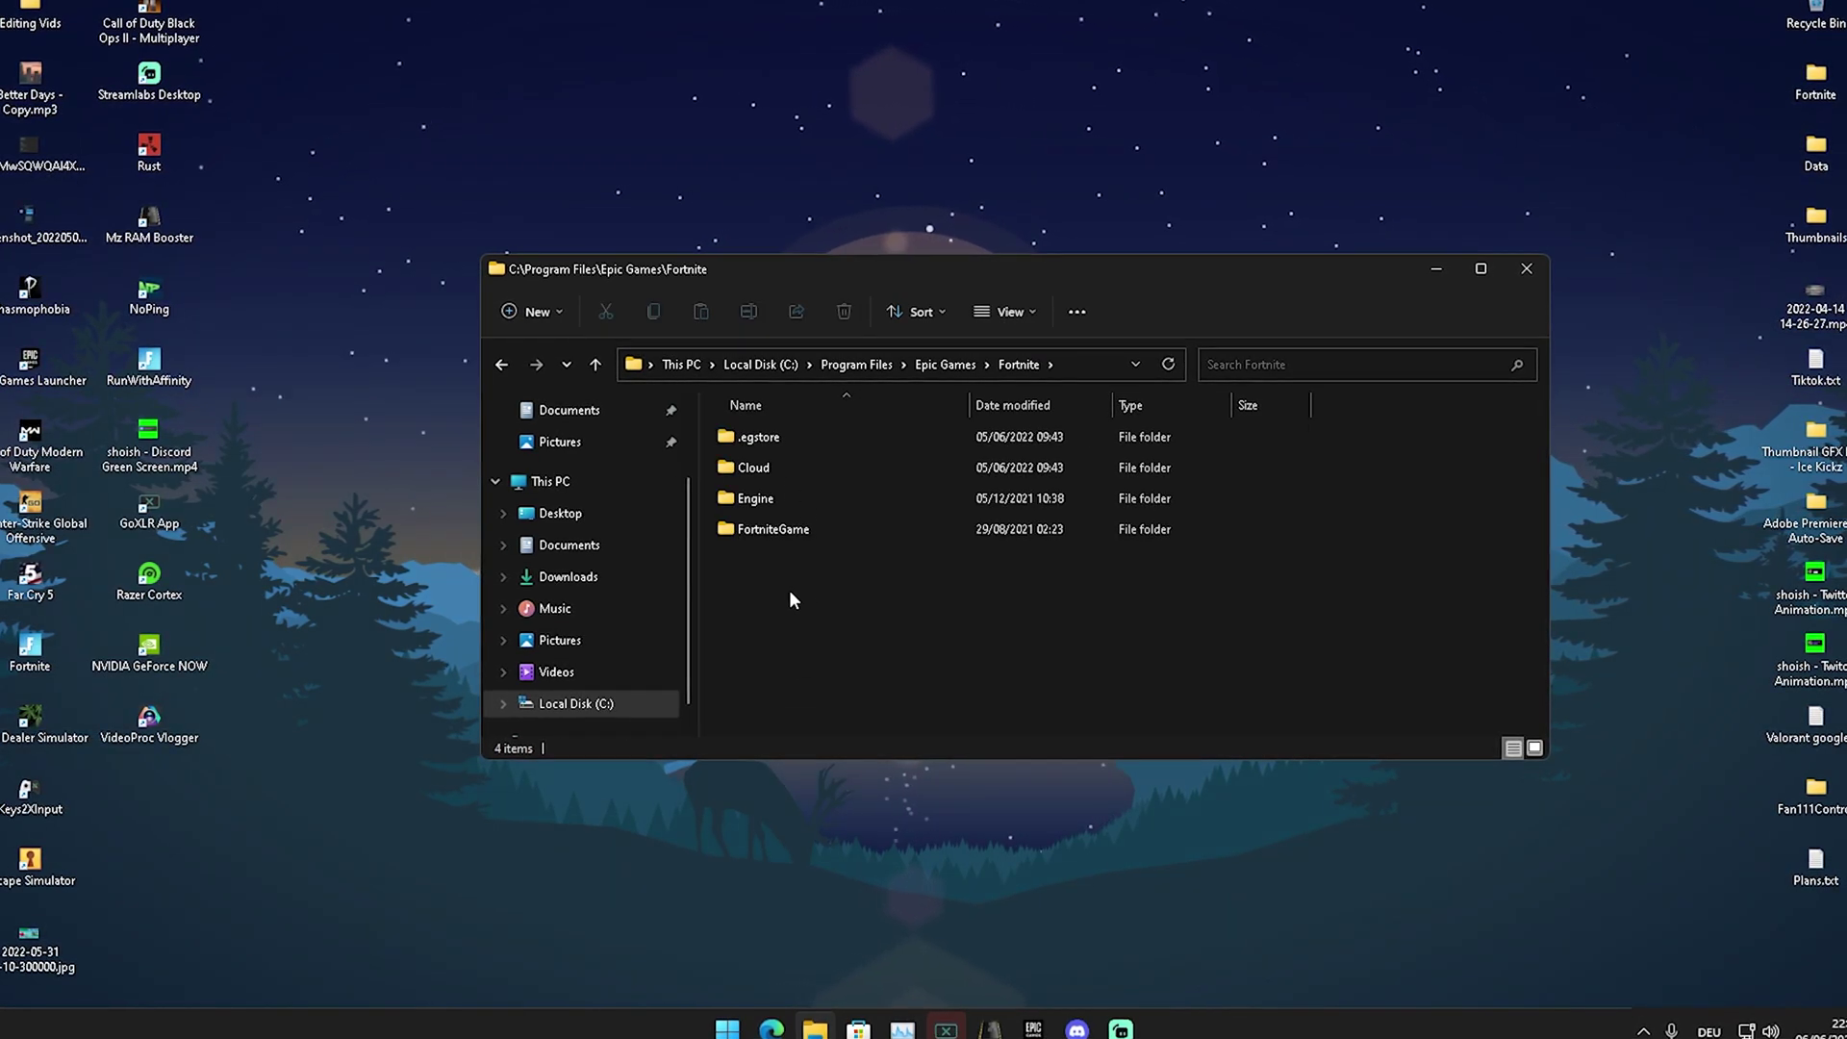
double_click(765, 531)
double_click(754, 438)
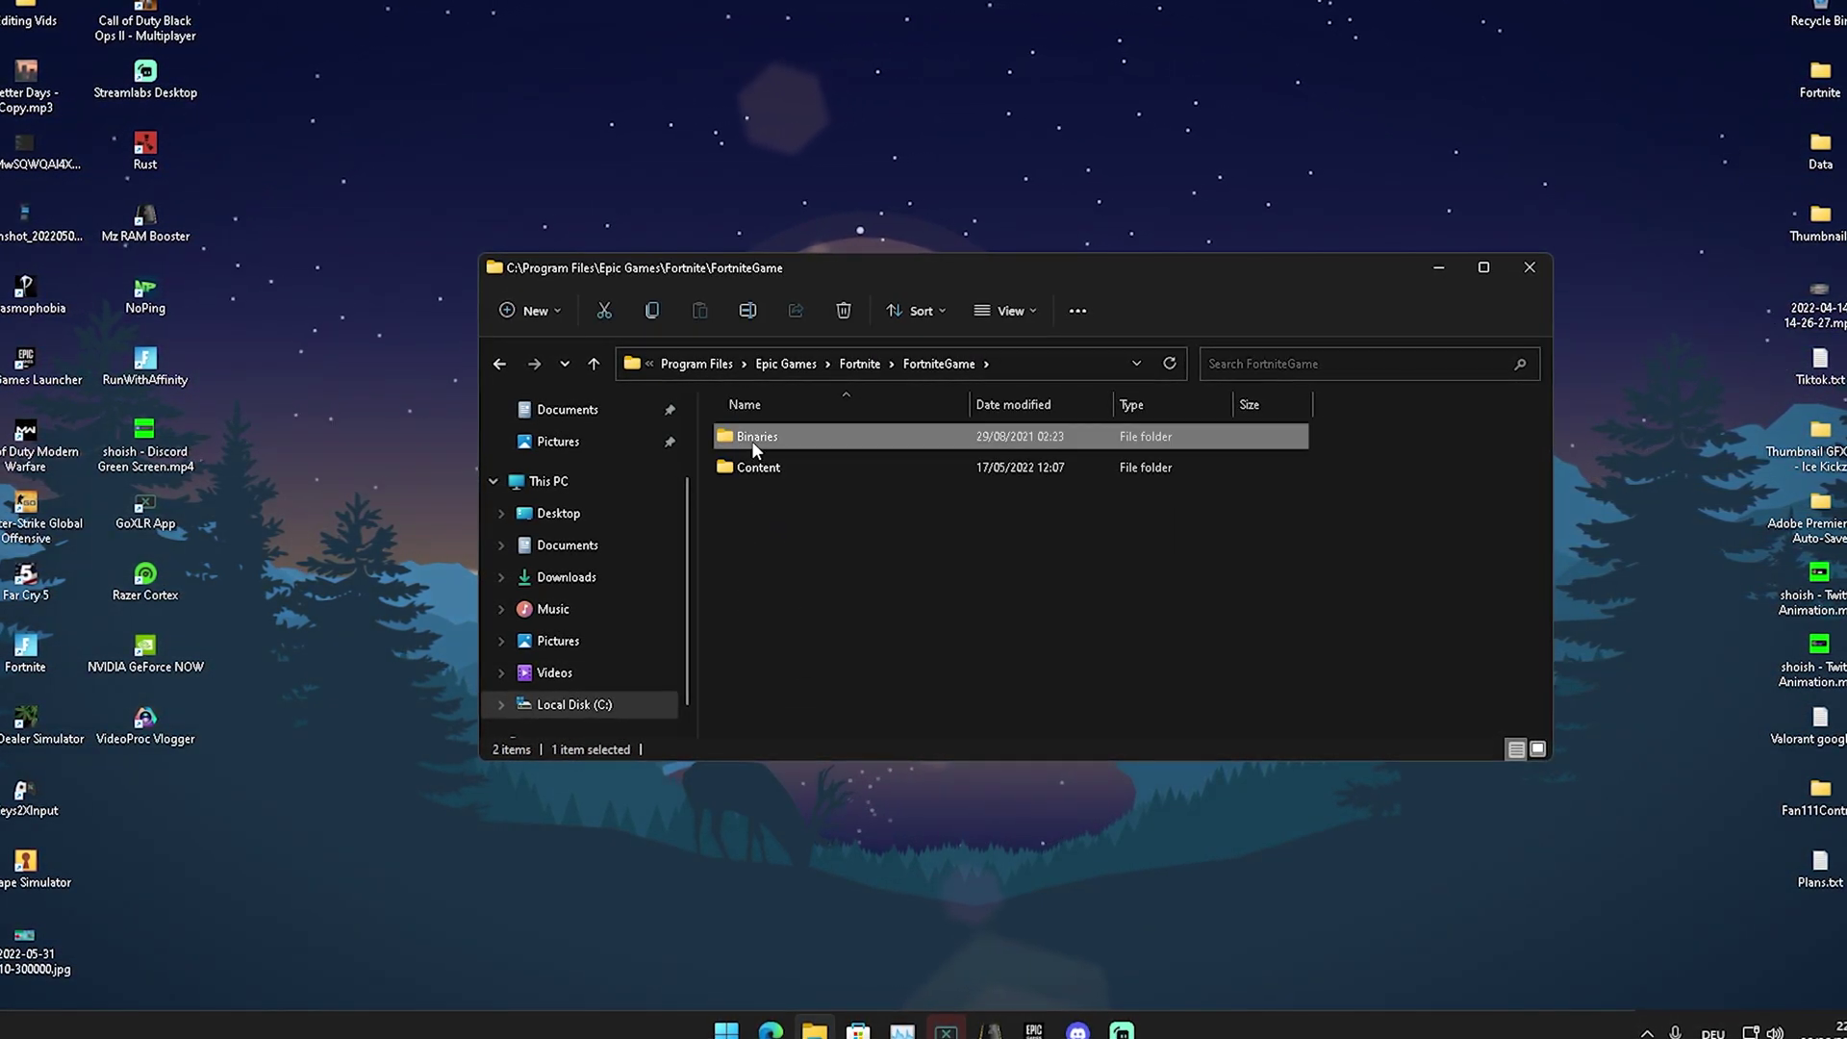
double_click(771, 465)
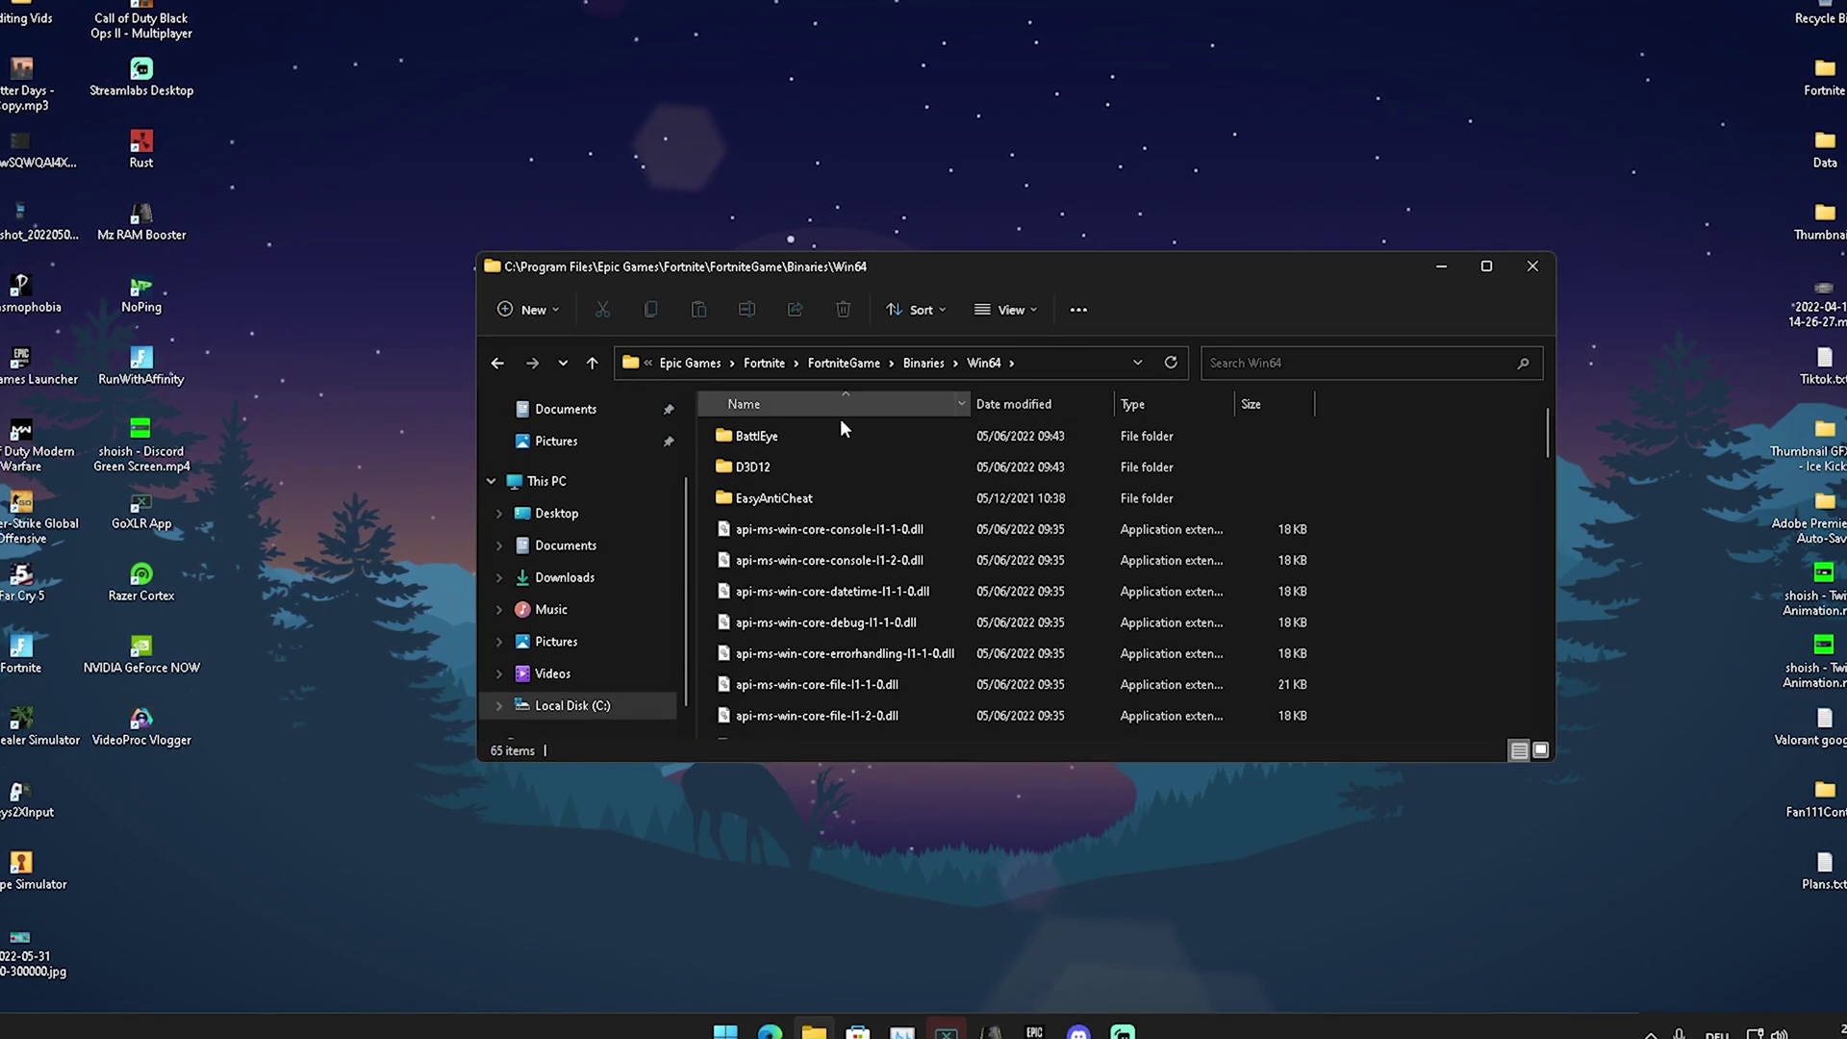
scroll(818, 481, down, 15)
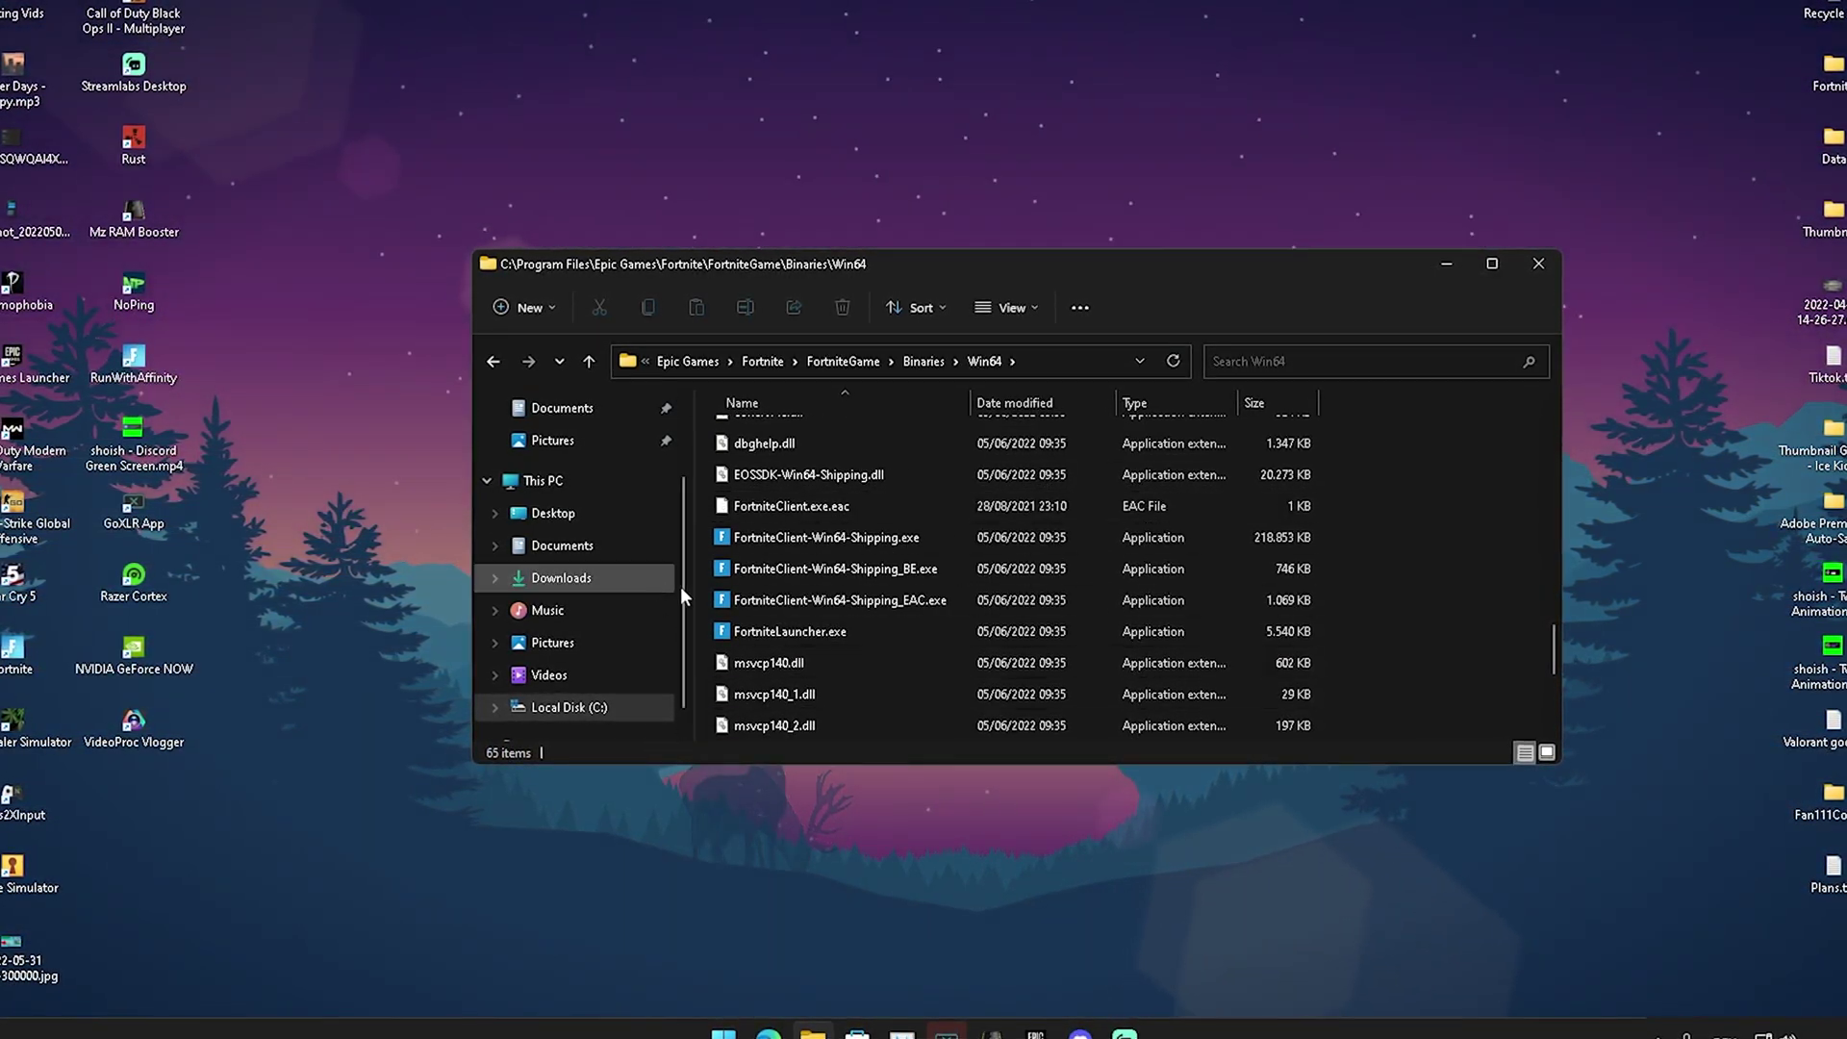
Disable fullscreen optimizations for FortniteClient-Win64-Shipping.exe in its Compatibility properties.
right_click(770, 545)
click(846, 773)
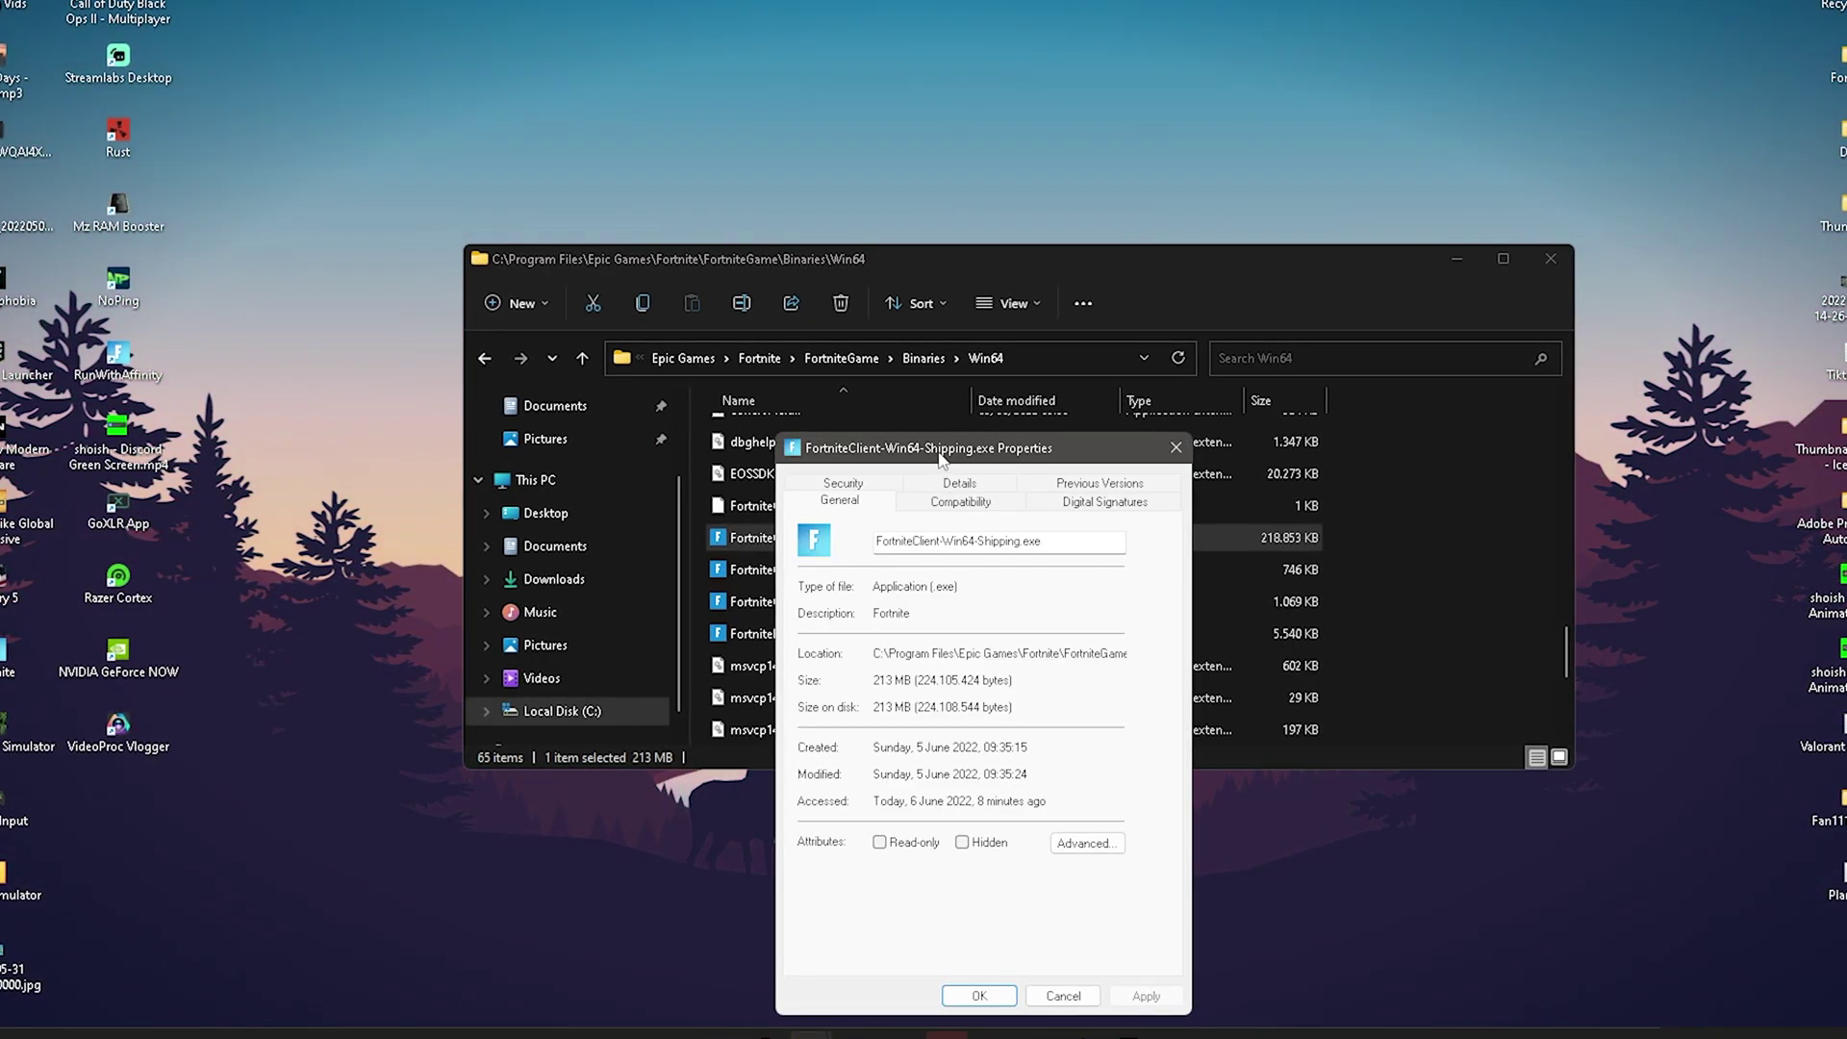
drag(941, 459, 873, 210)
click(895, 252)
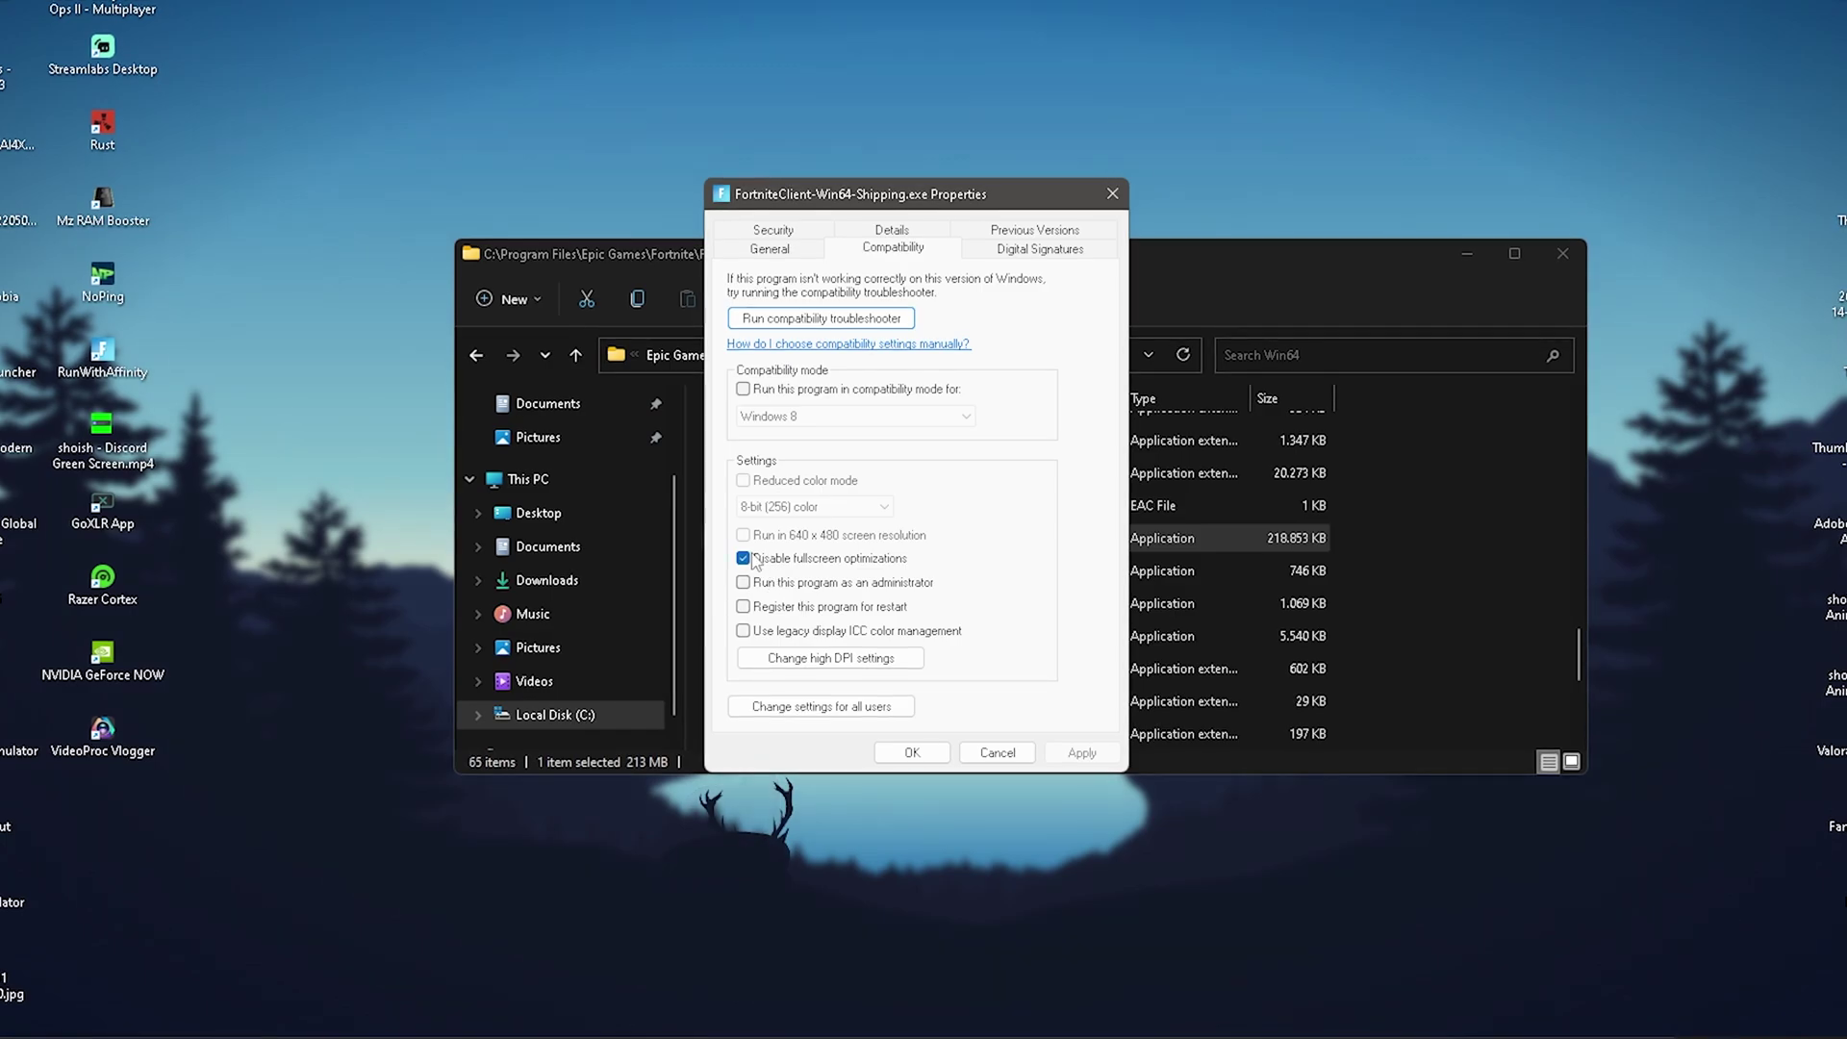
click(912, 752)
Disable fullscreen optimizations for FortniteClient-Win64-Shipping_BE.exe.
right_click(805, 573)
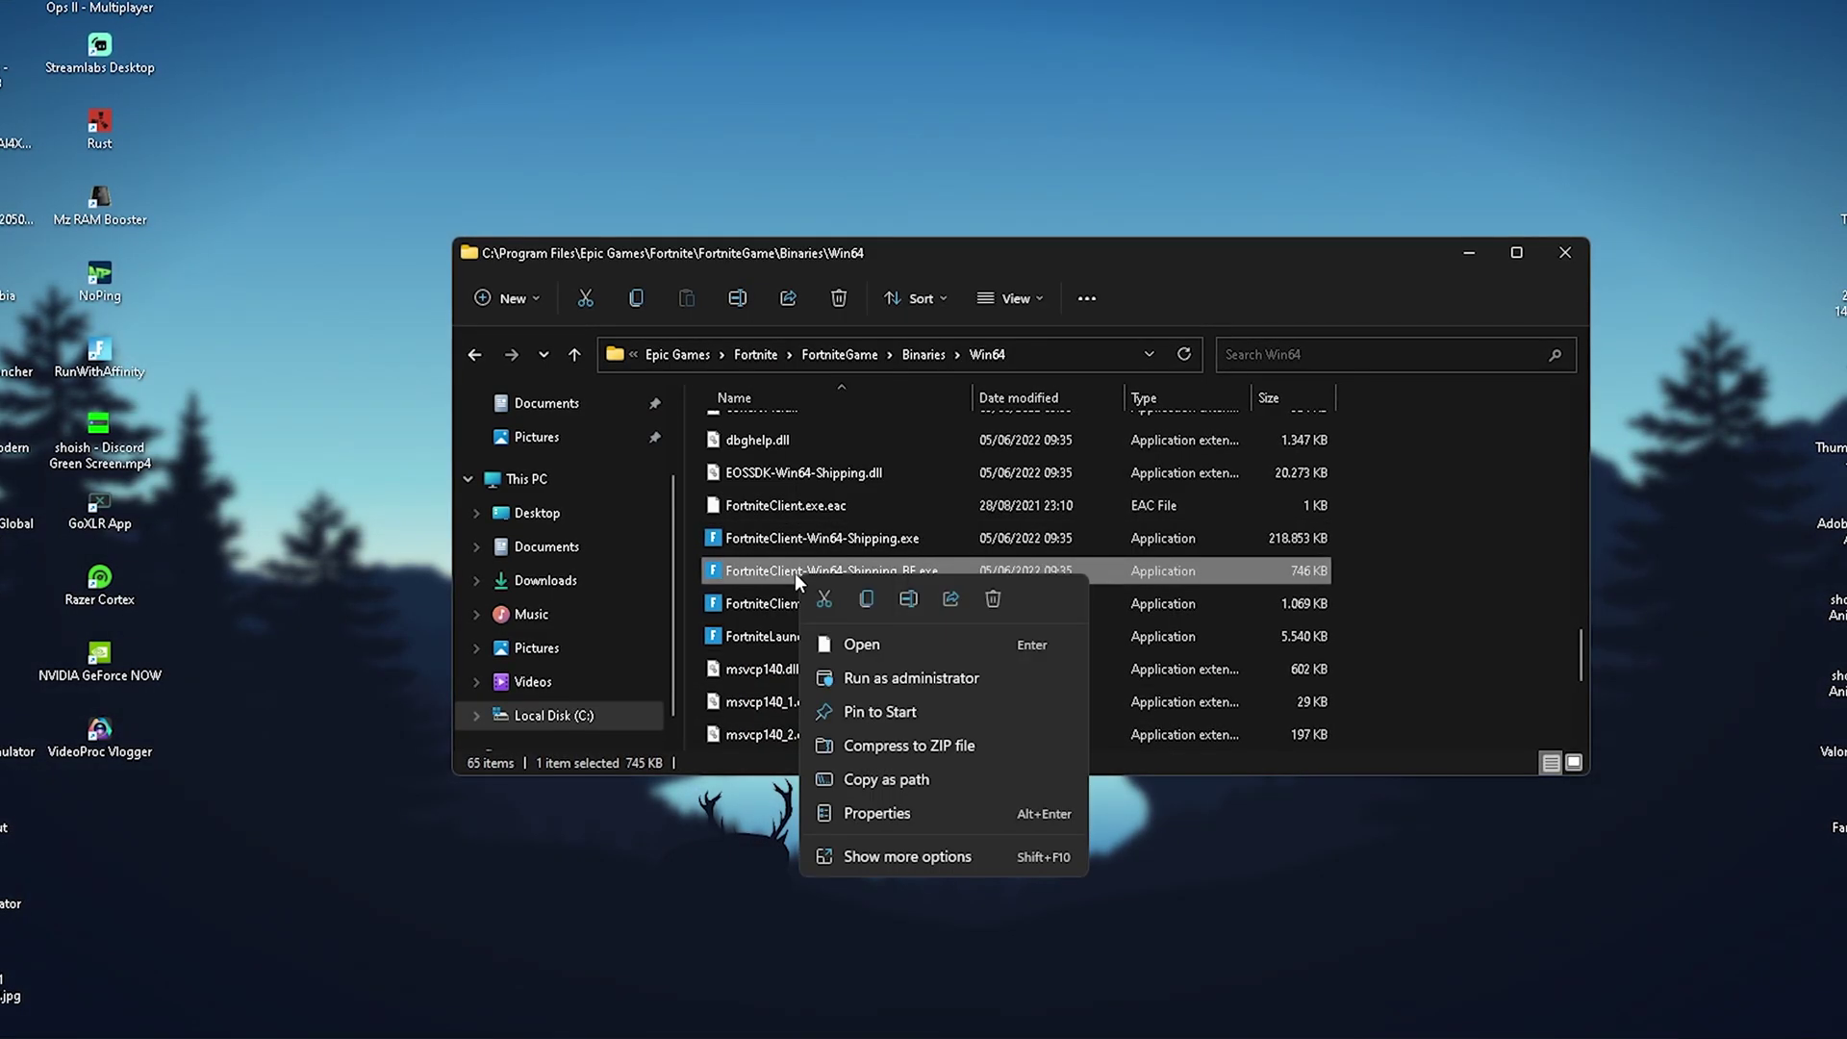
click(841, 816)
drag(1002, 370, 857, 284)
click(917, 331)
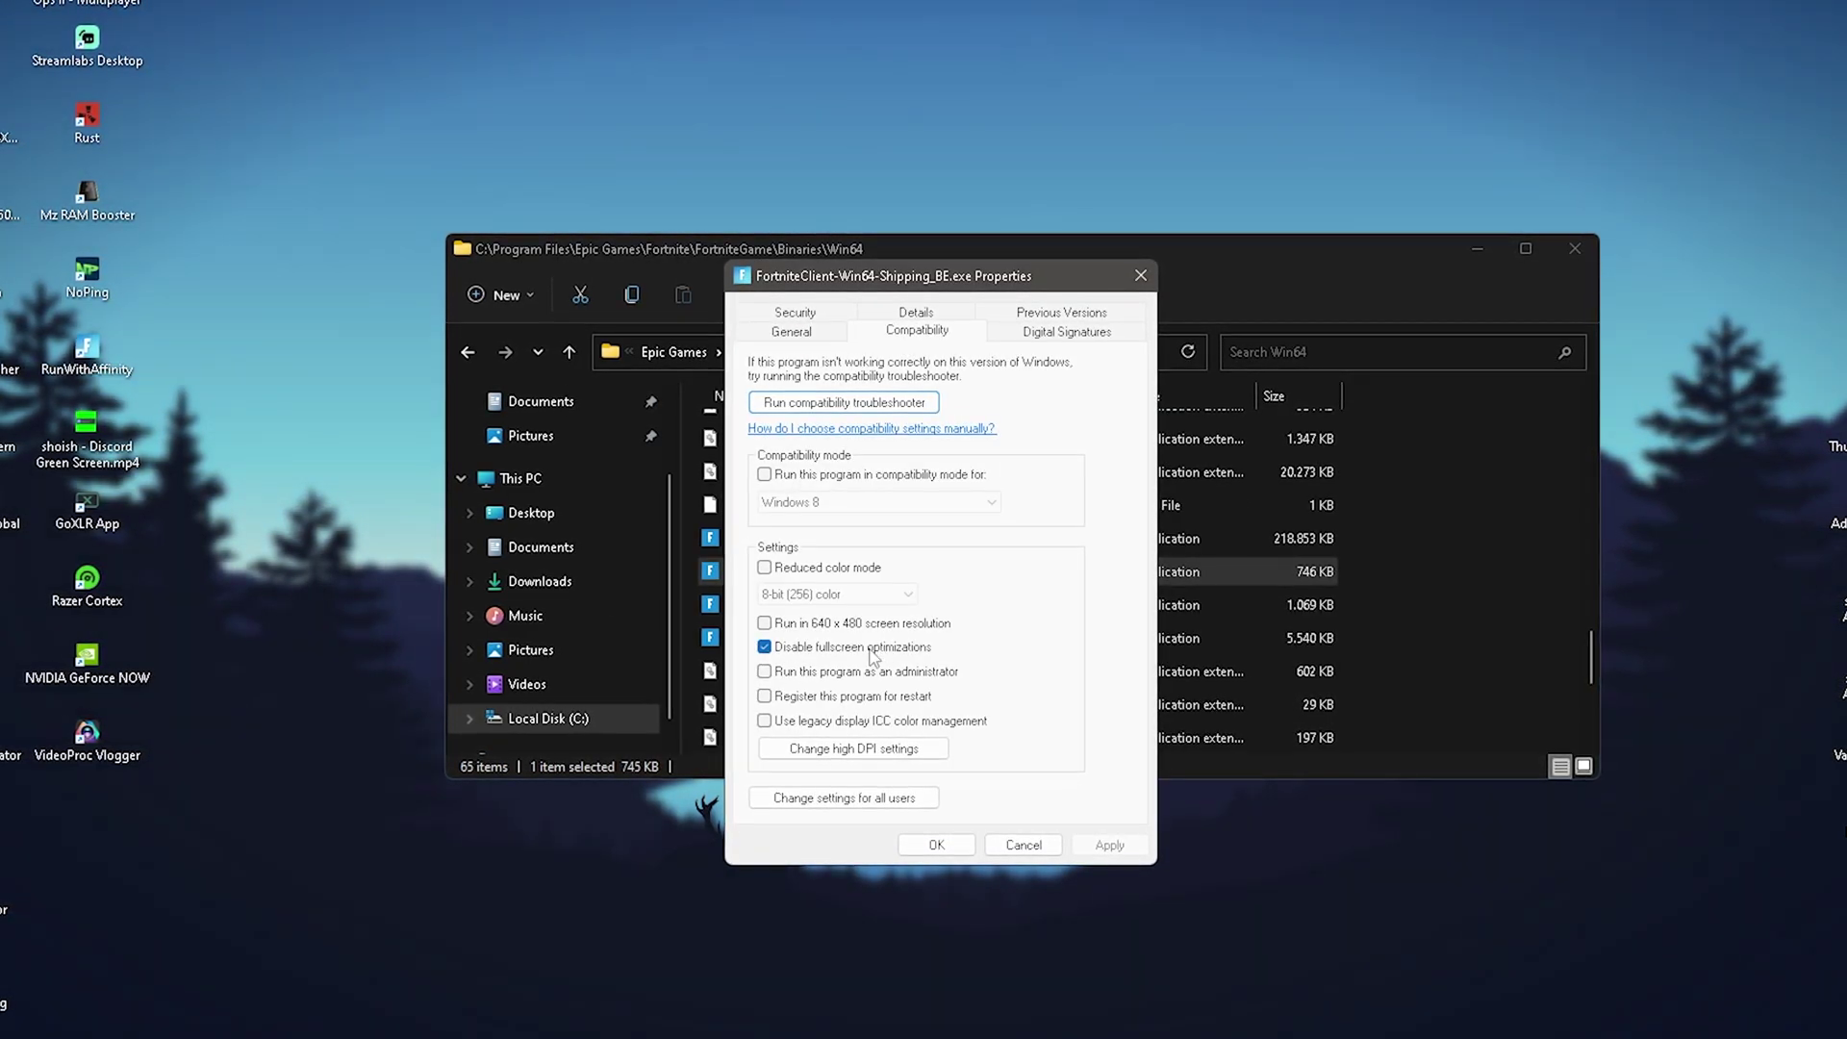
click(938, 845)
Disable fullscreen optimizations for FortniteClient-Win64-Shipping_EAC.exe and close File Explorer.
right_click(797, 626)
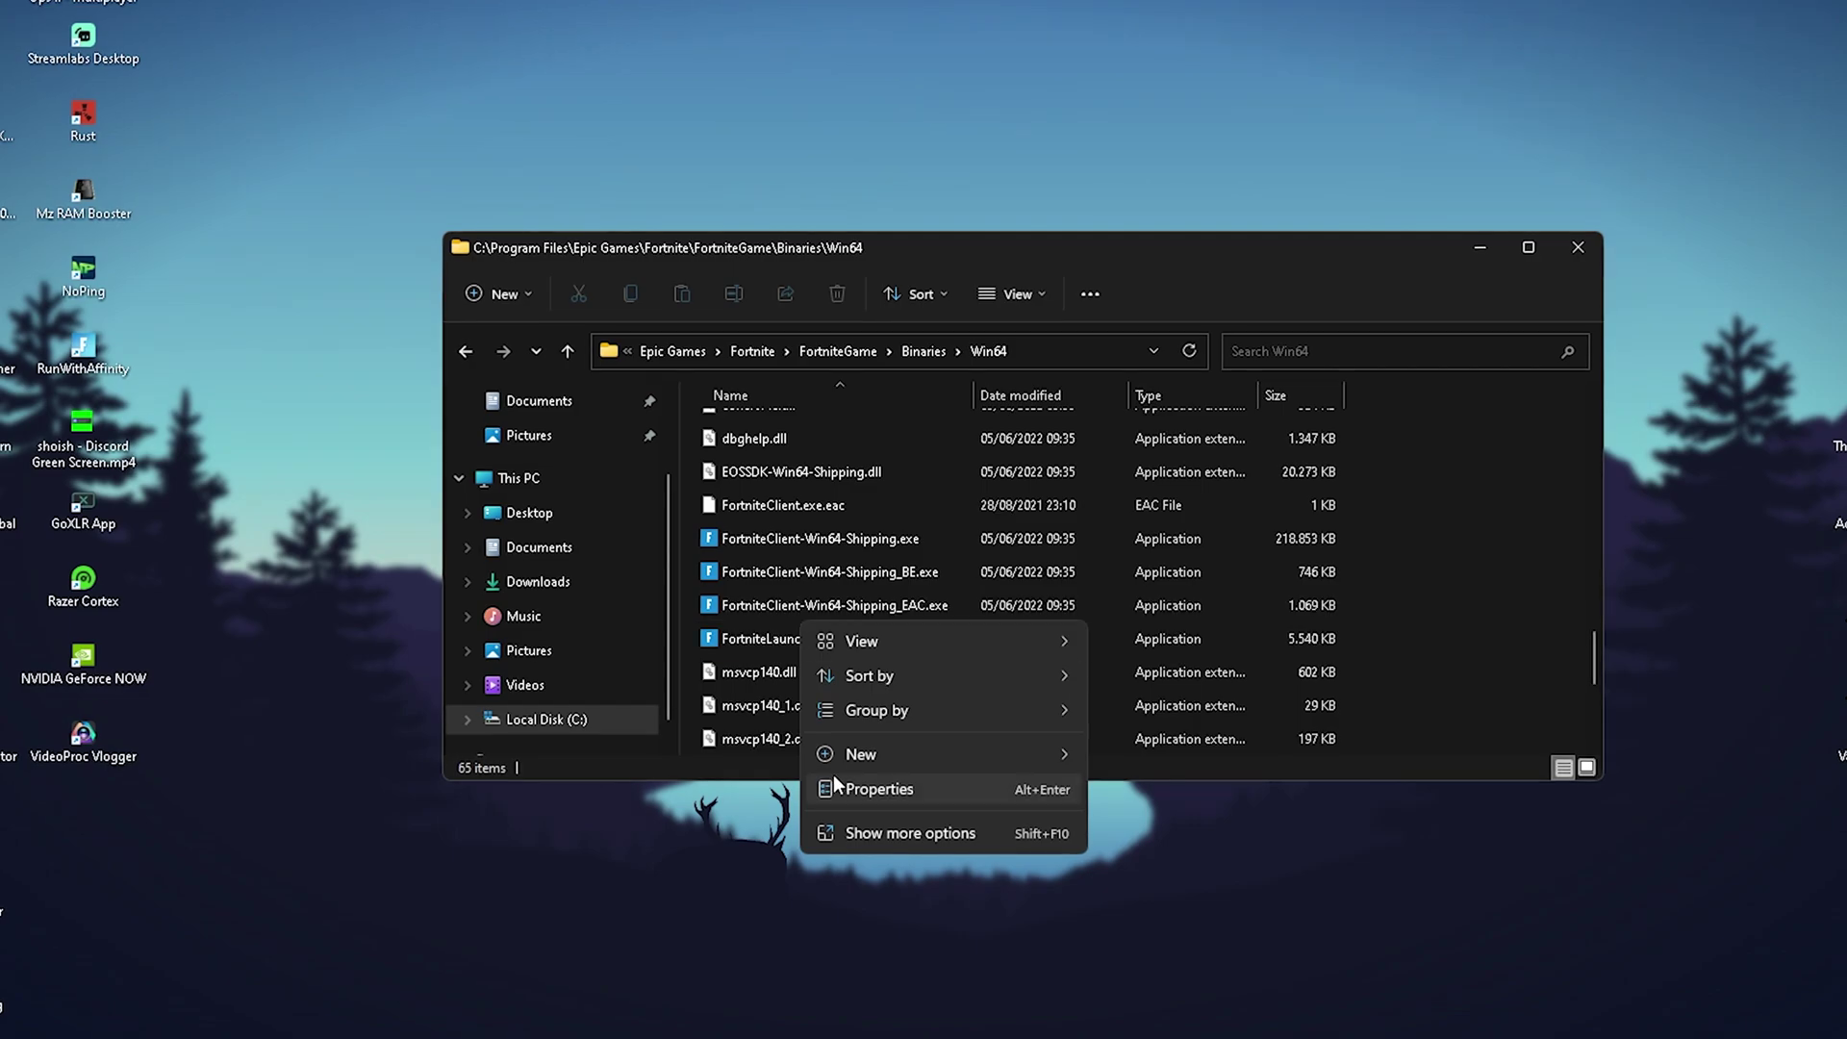
click(760, 605)
right_click(760, 606)
click(808, 853)
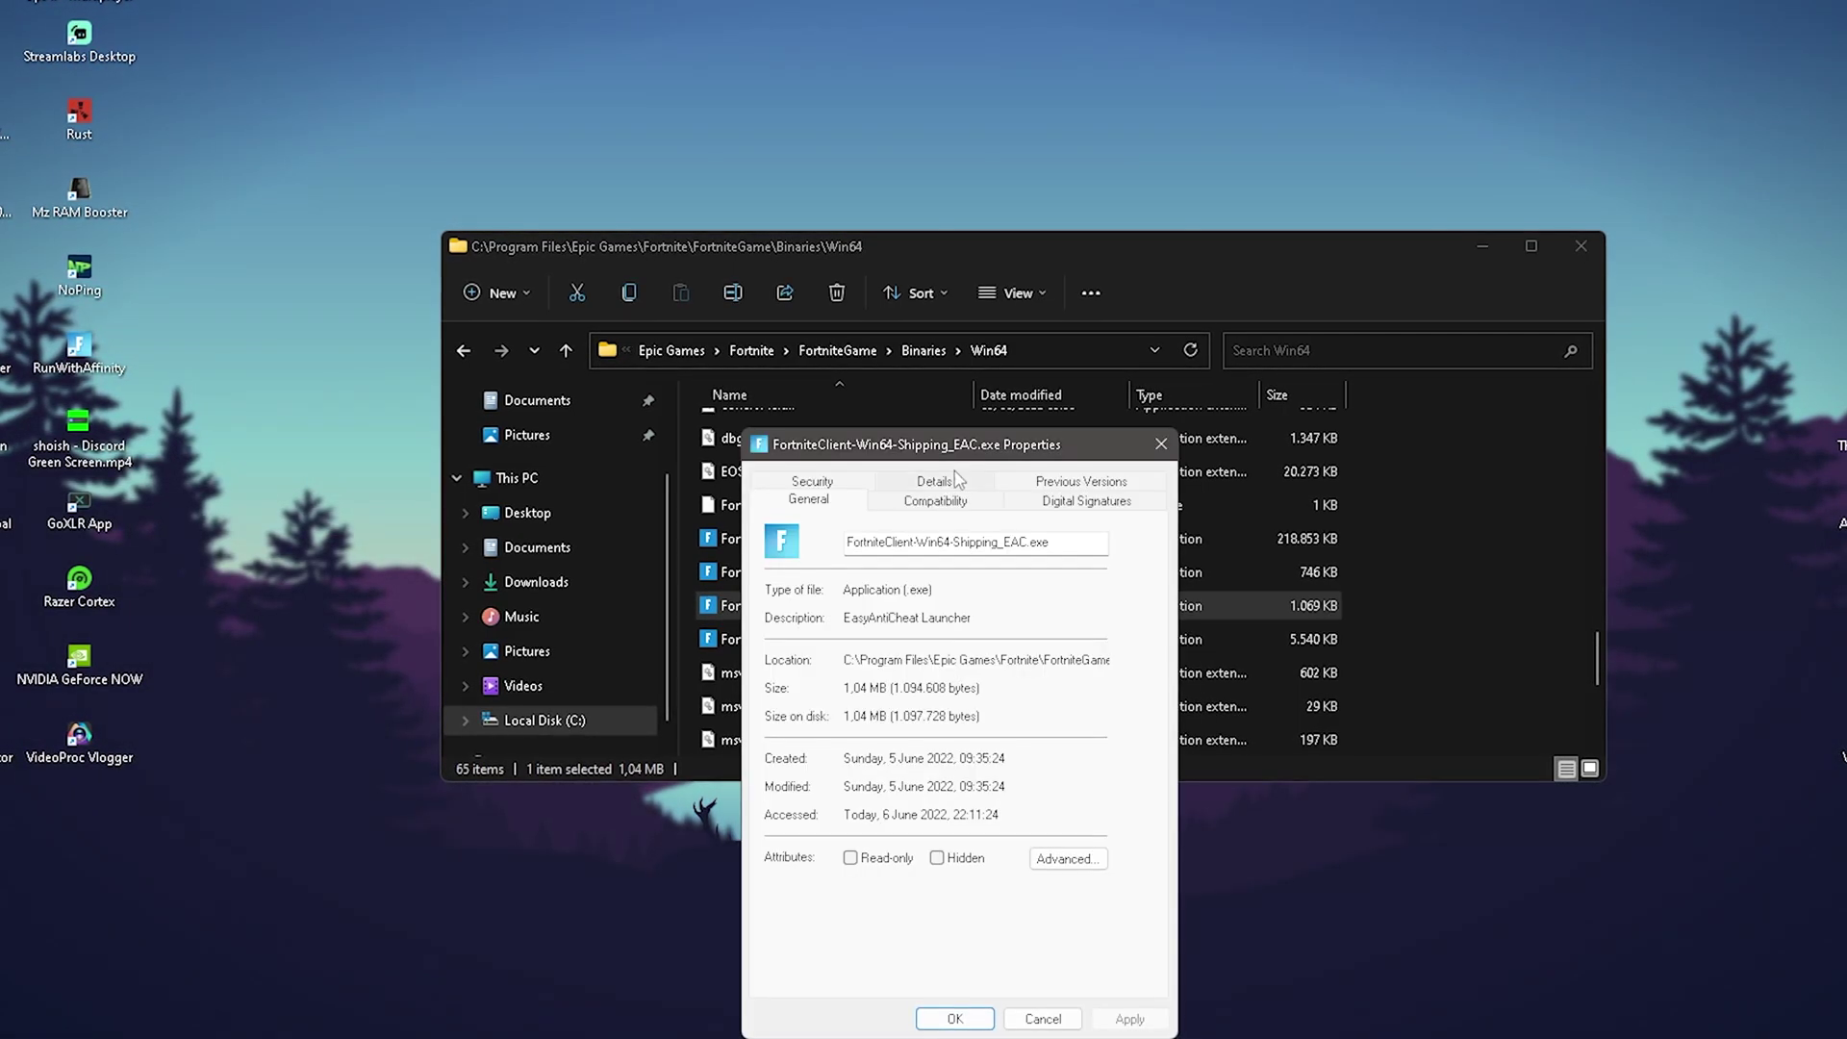
drag(894, 351, 859, 236)
click(868, 284)
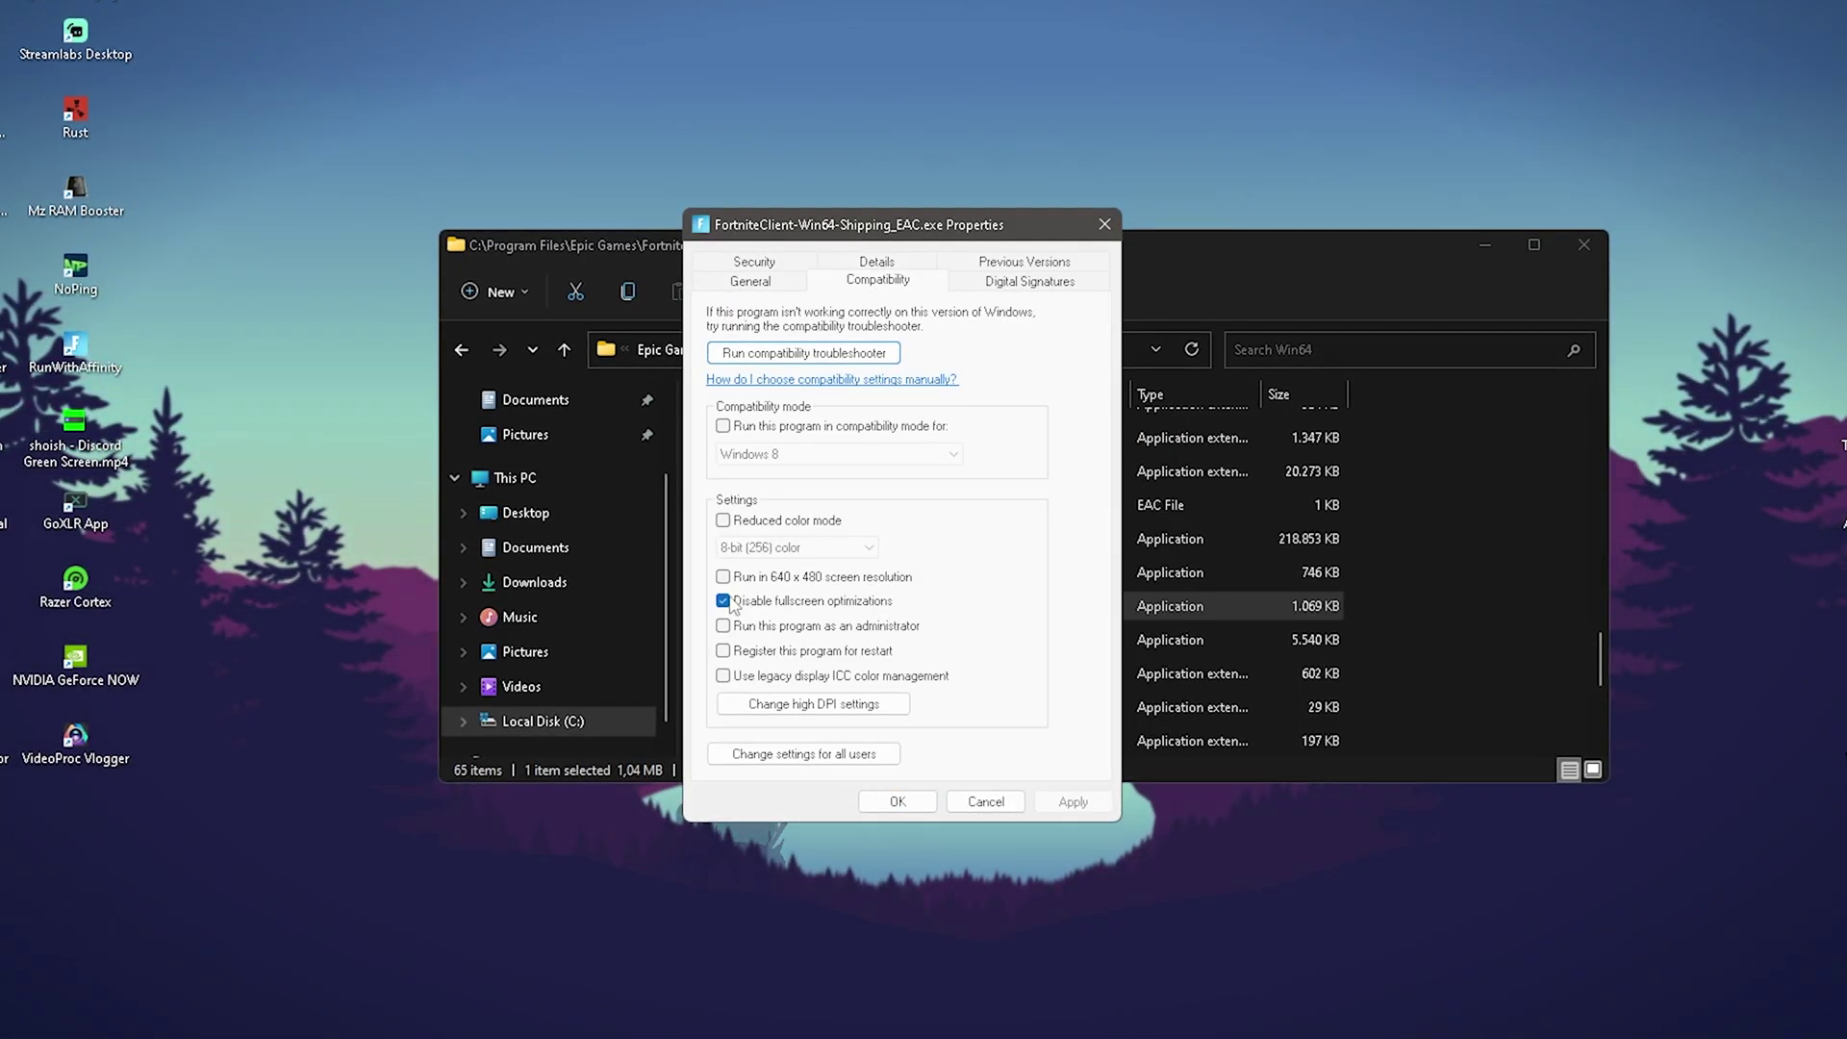
click(896, 803)
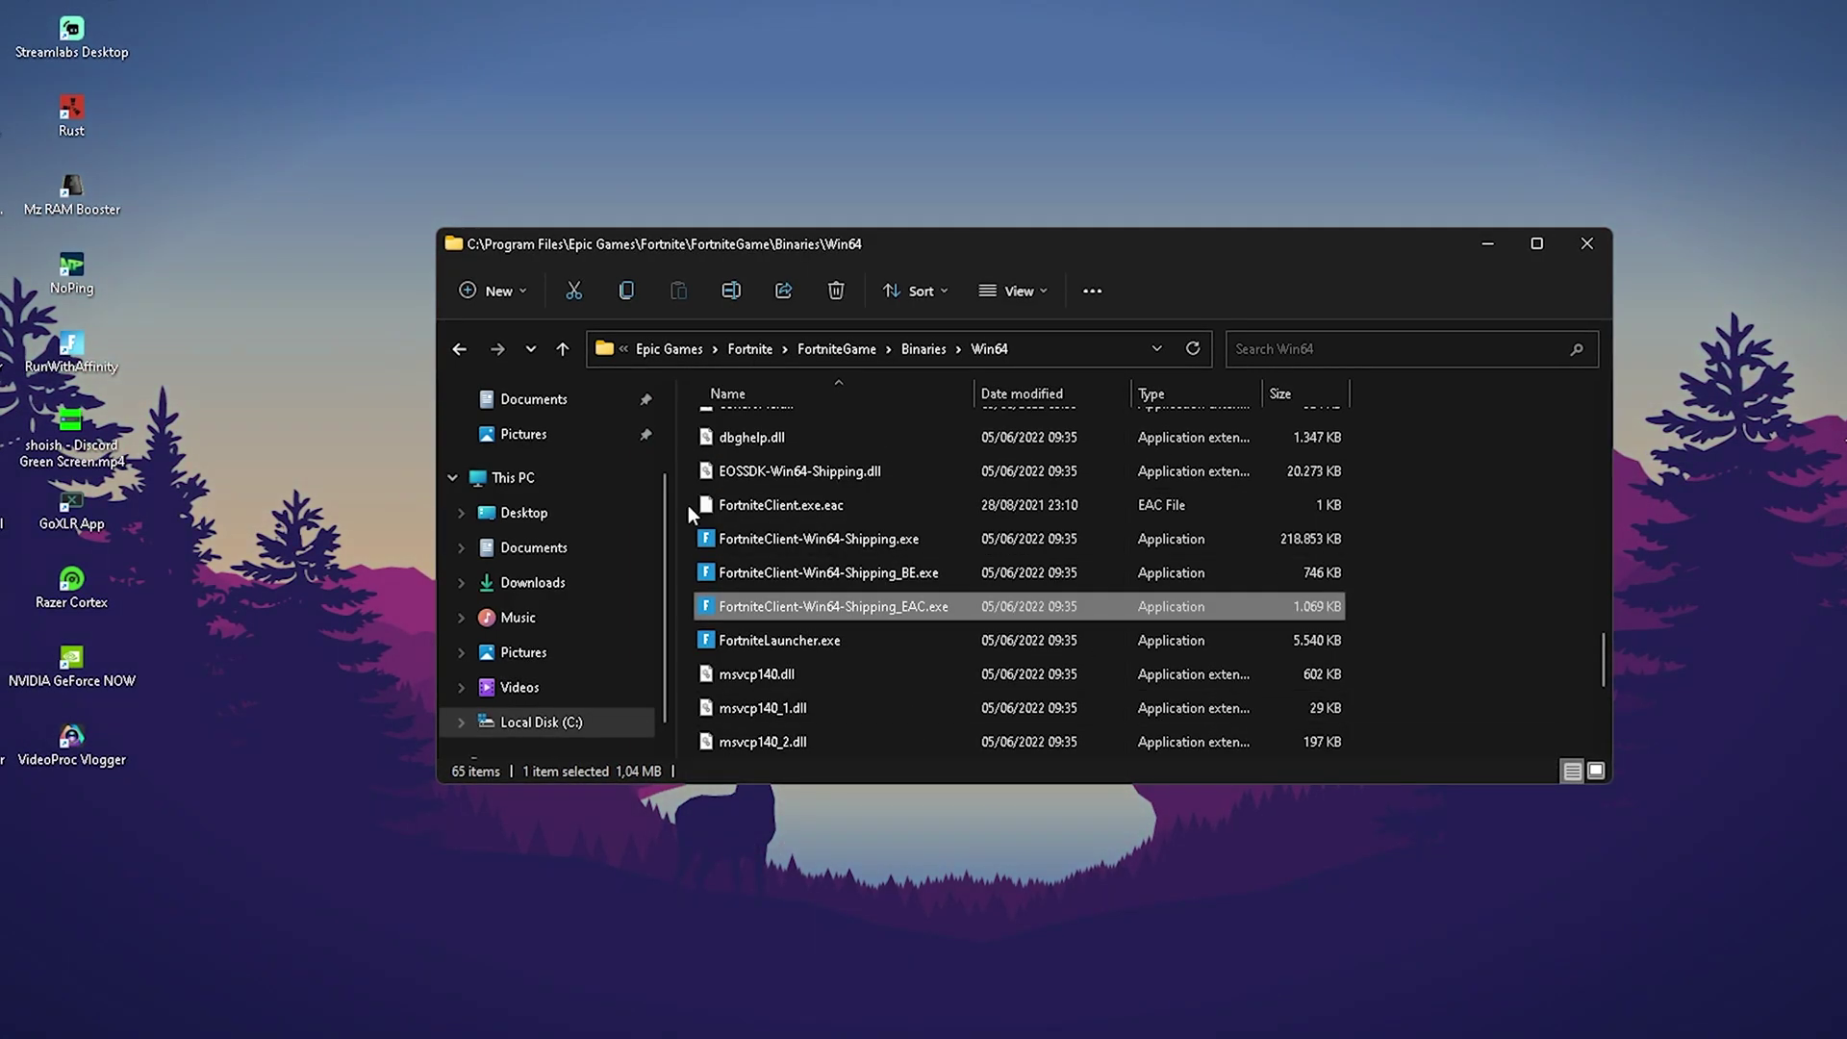
click(1589, 244)
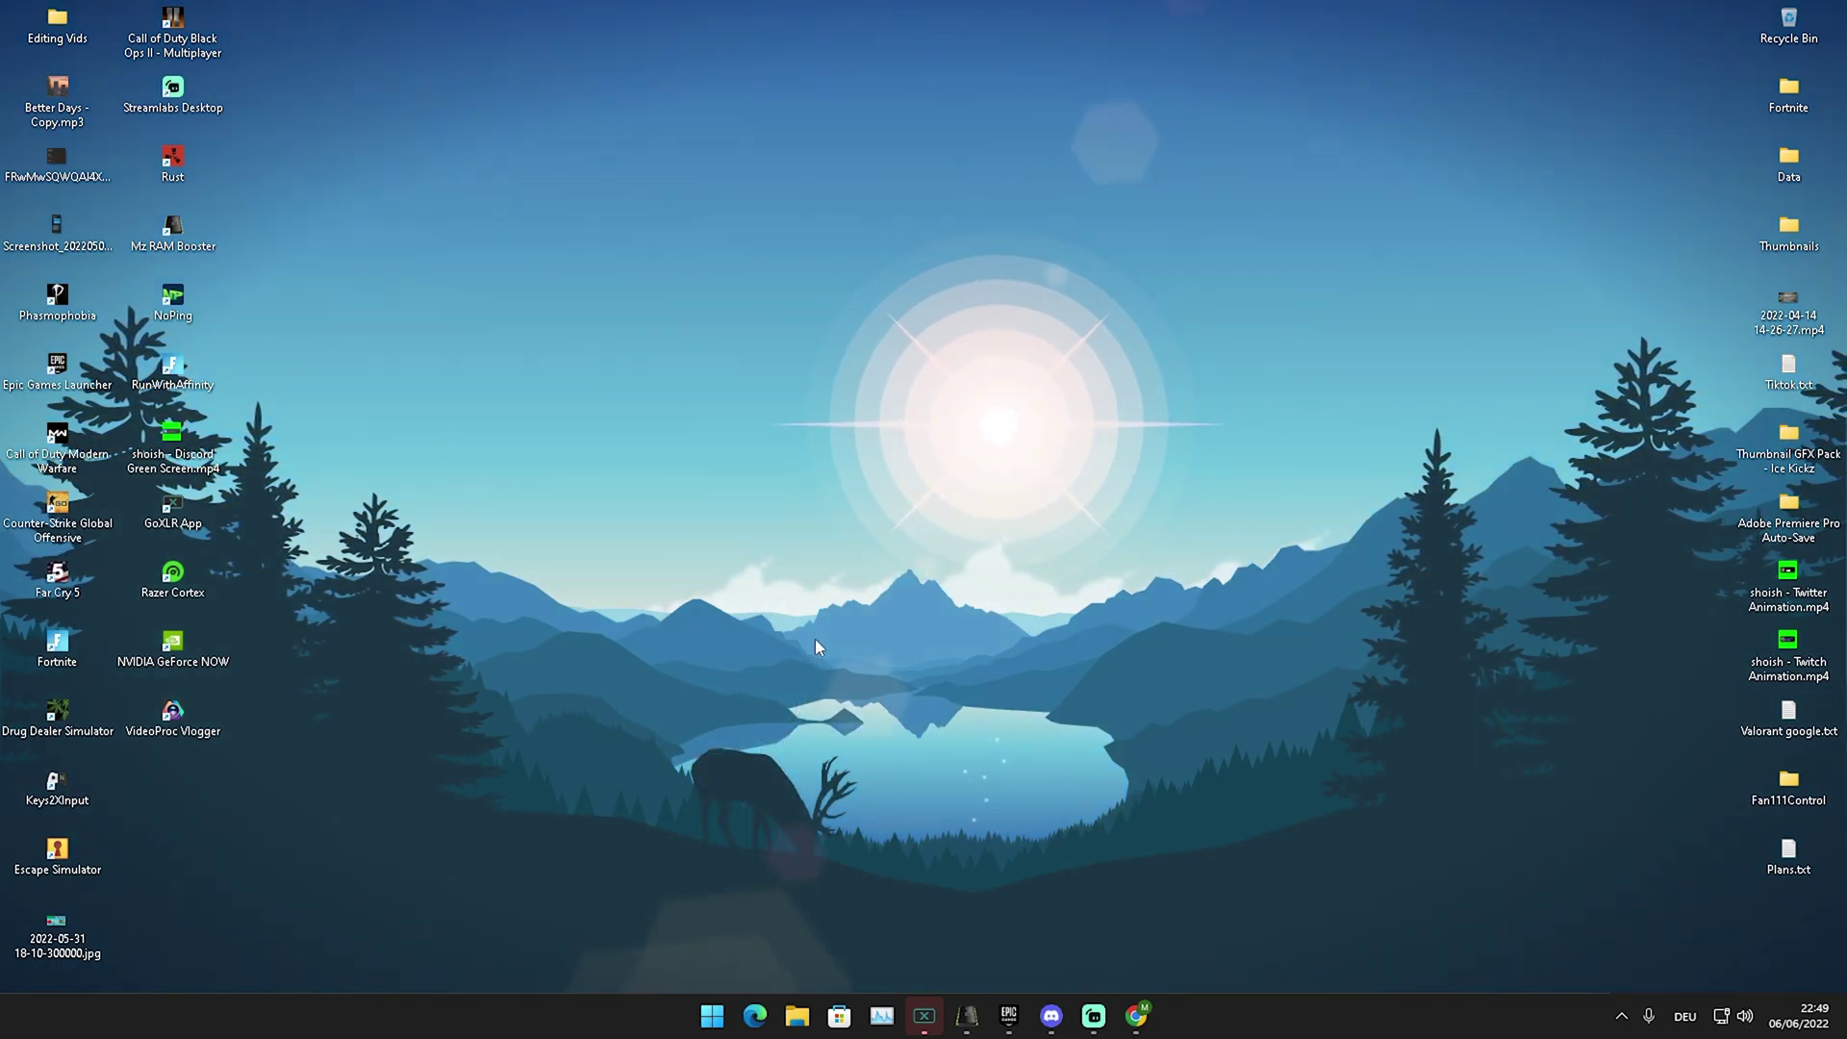
Open Game Mode settings from a 'game' search, check the Xbox Game Bar page, and return to Gaming.
key(super)
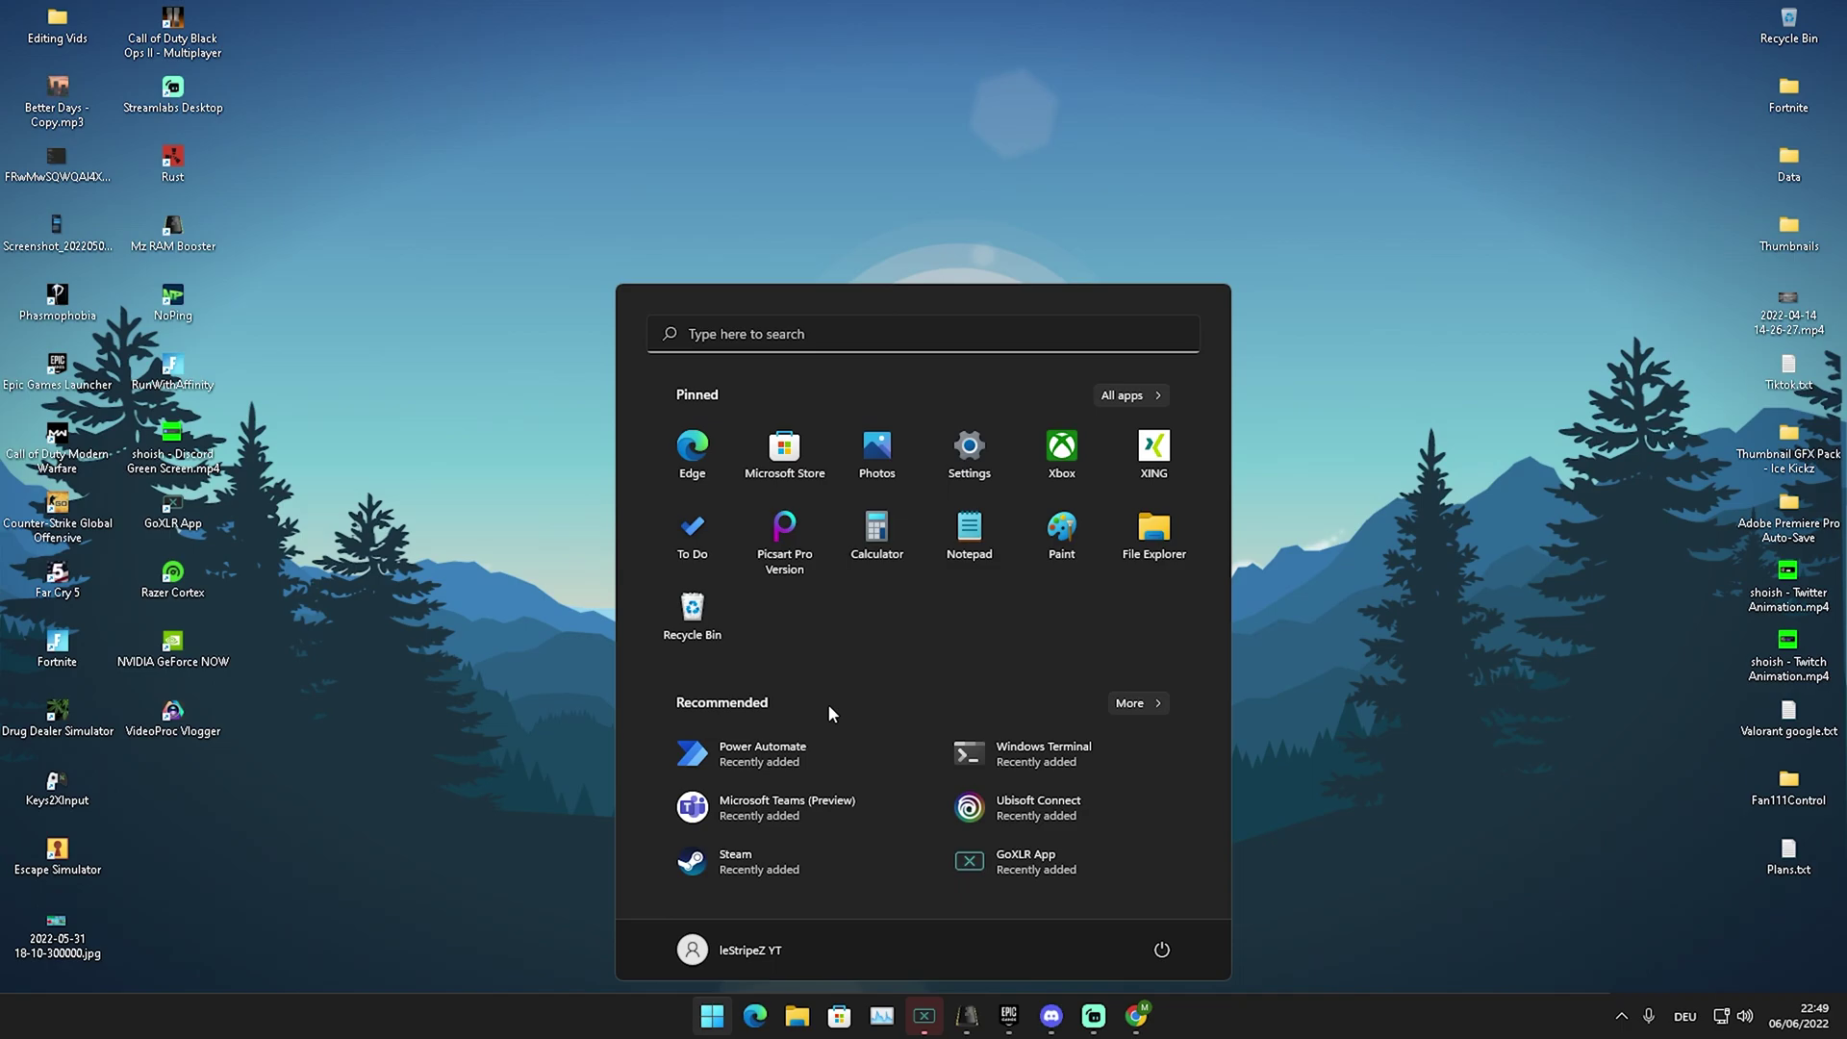
text(game)
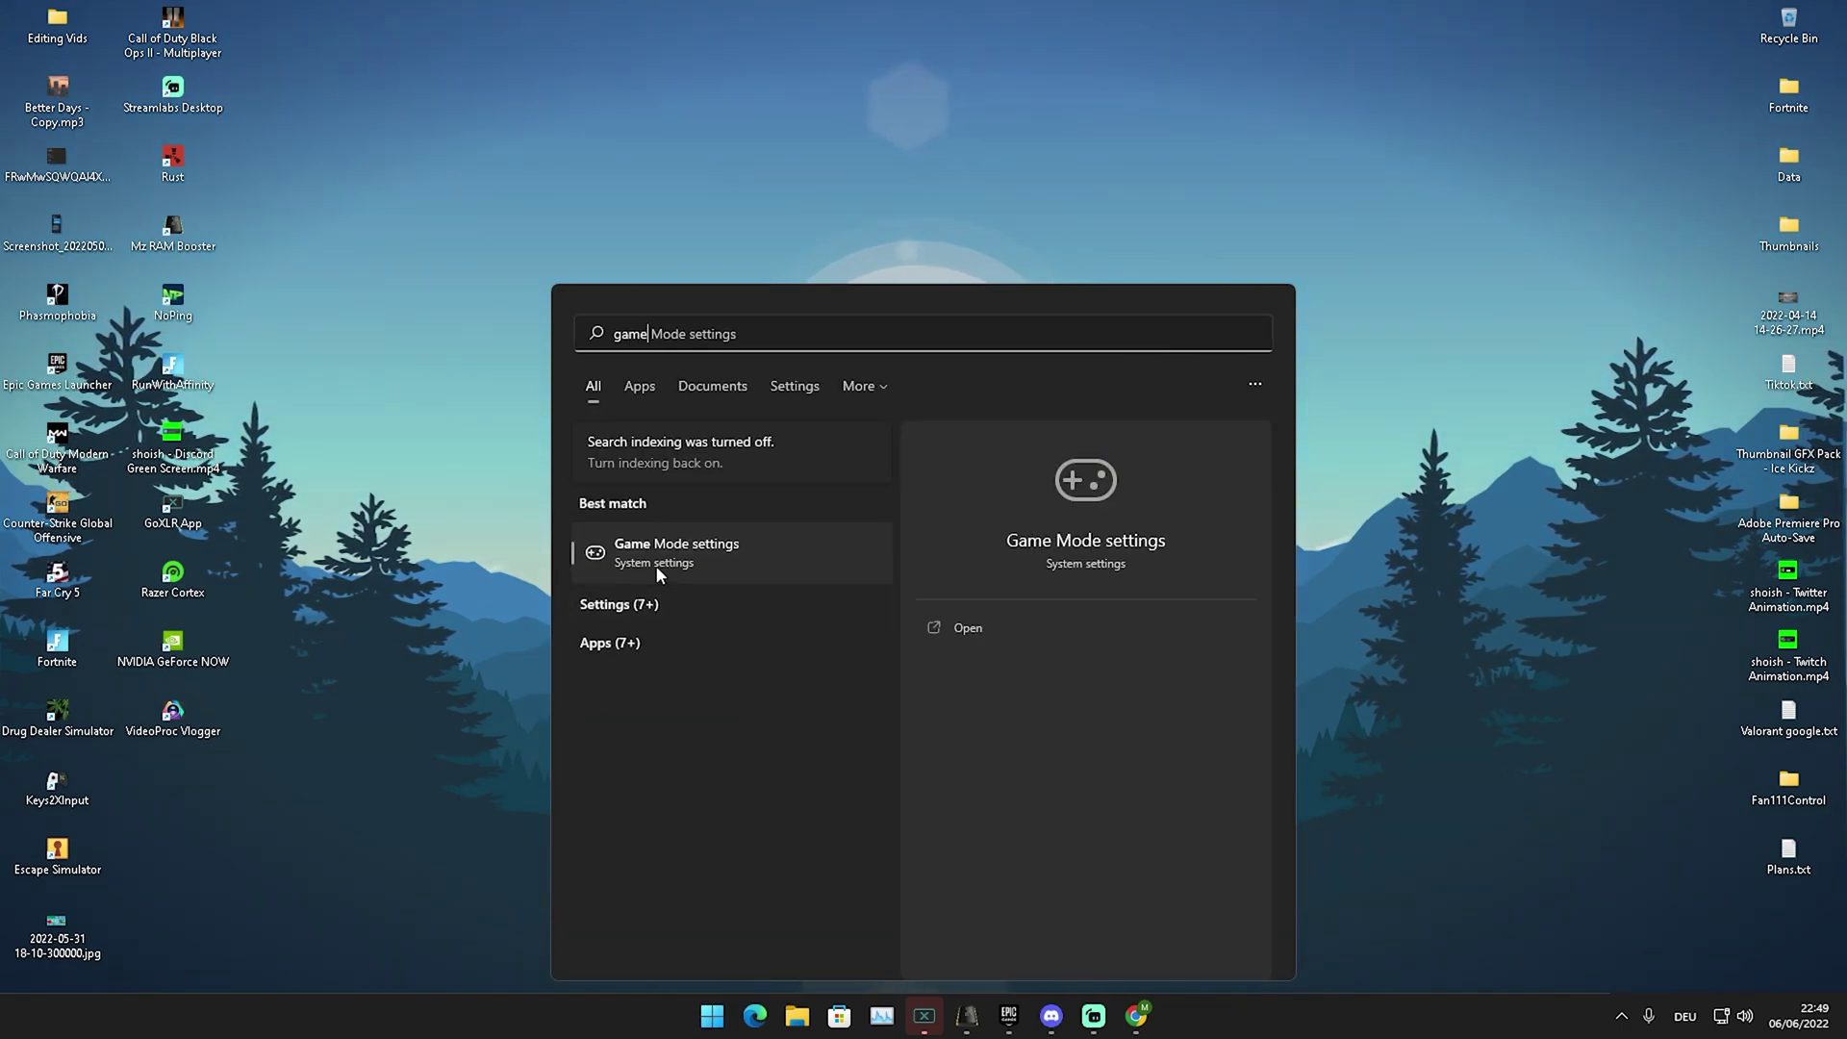
click(660, 575)
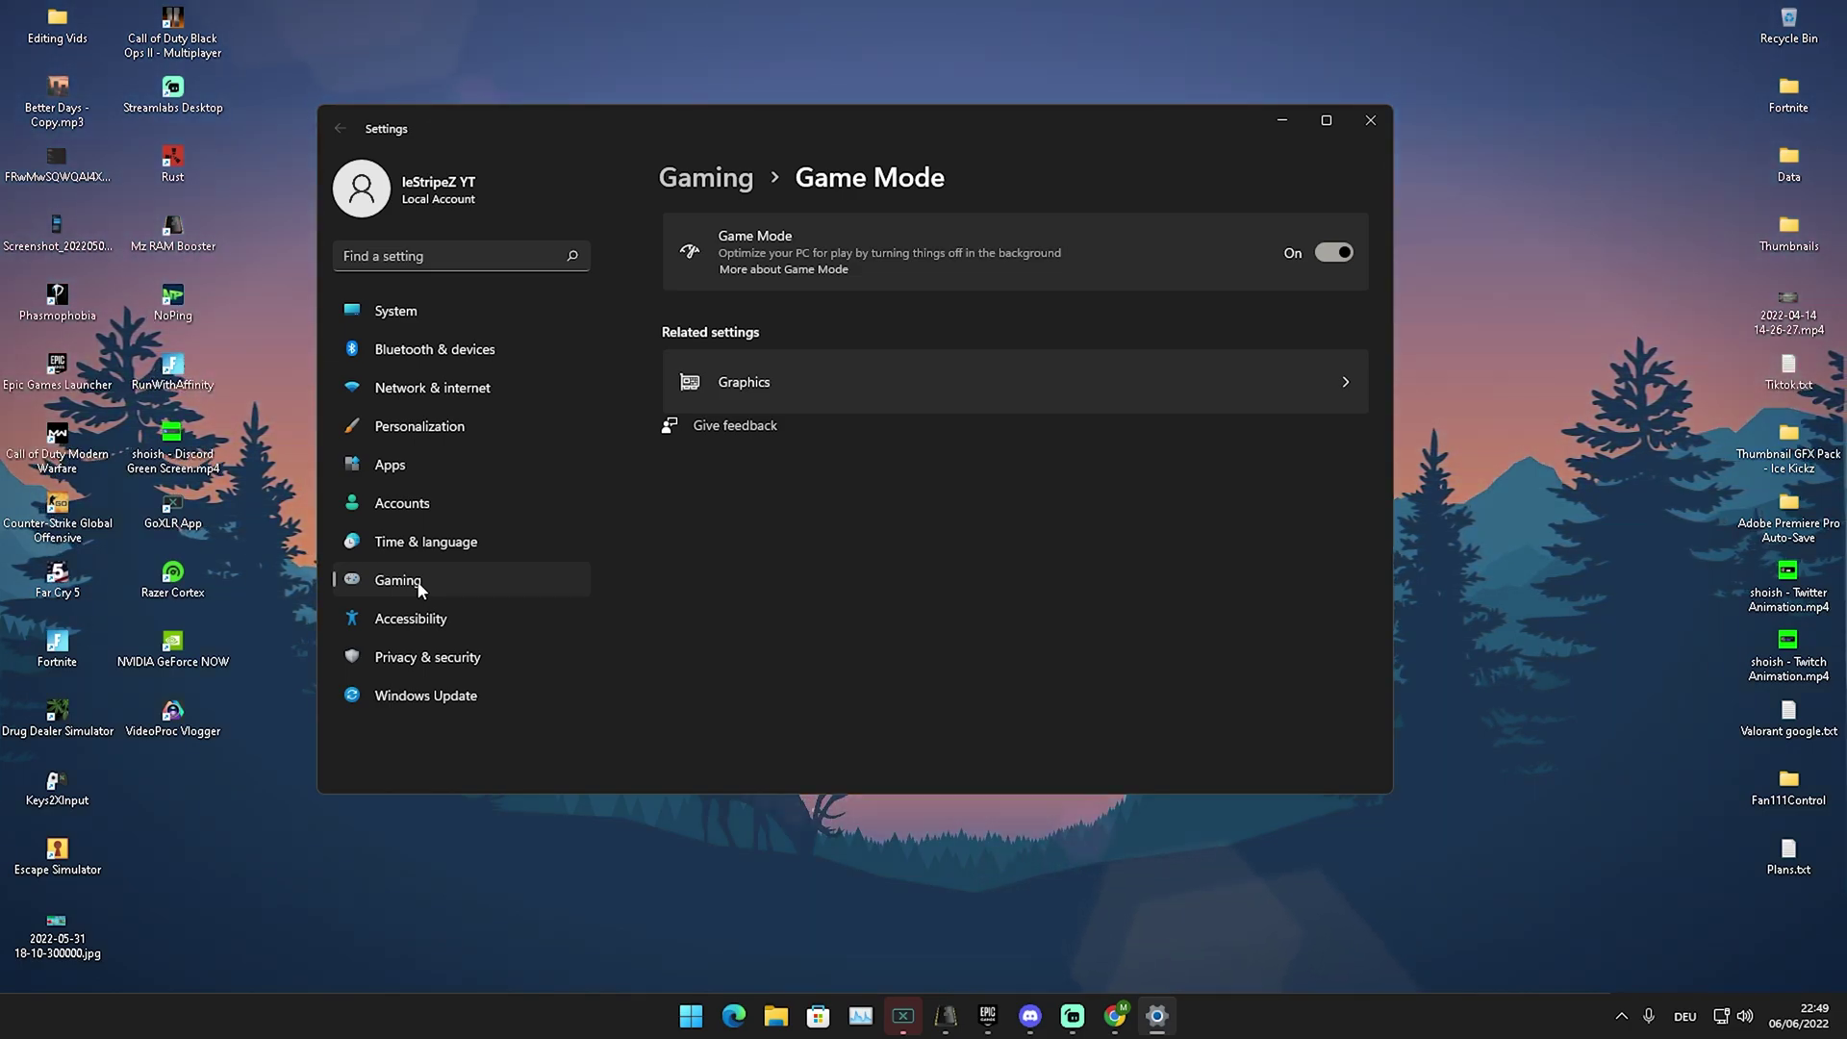
click(417, 581)
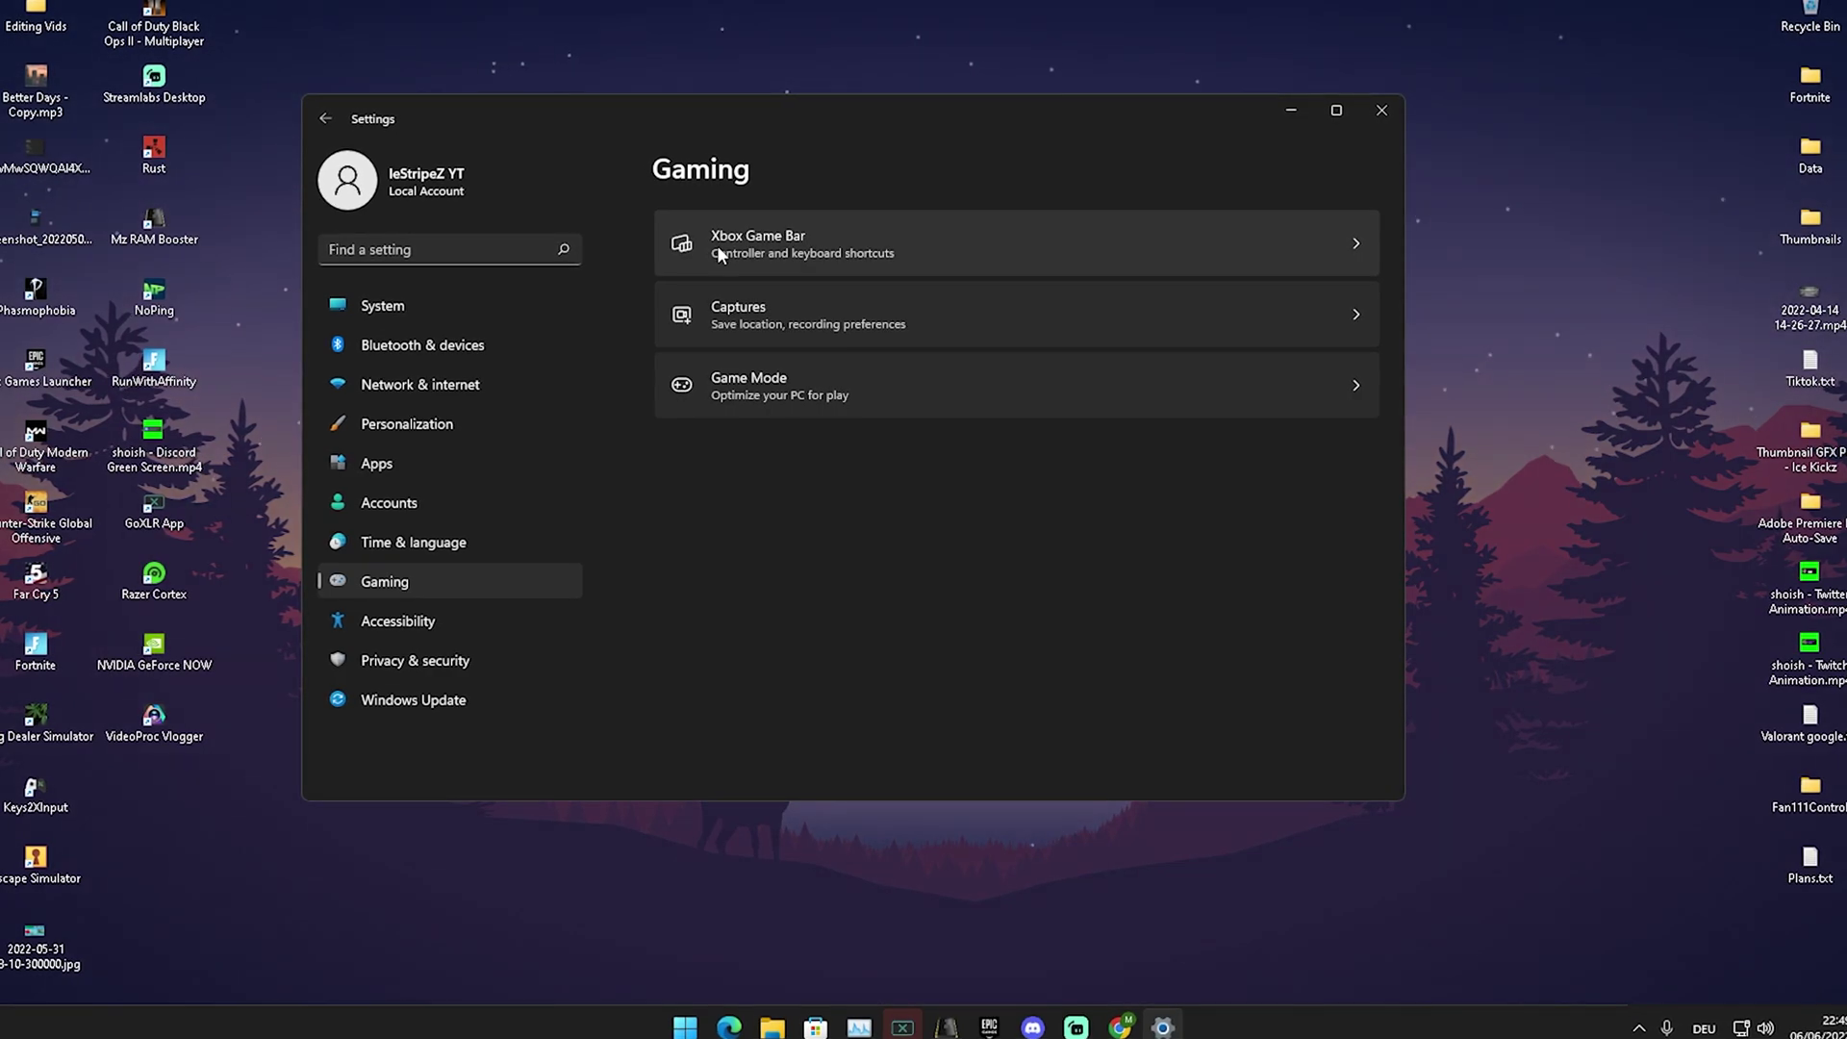
click(724, 247)
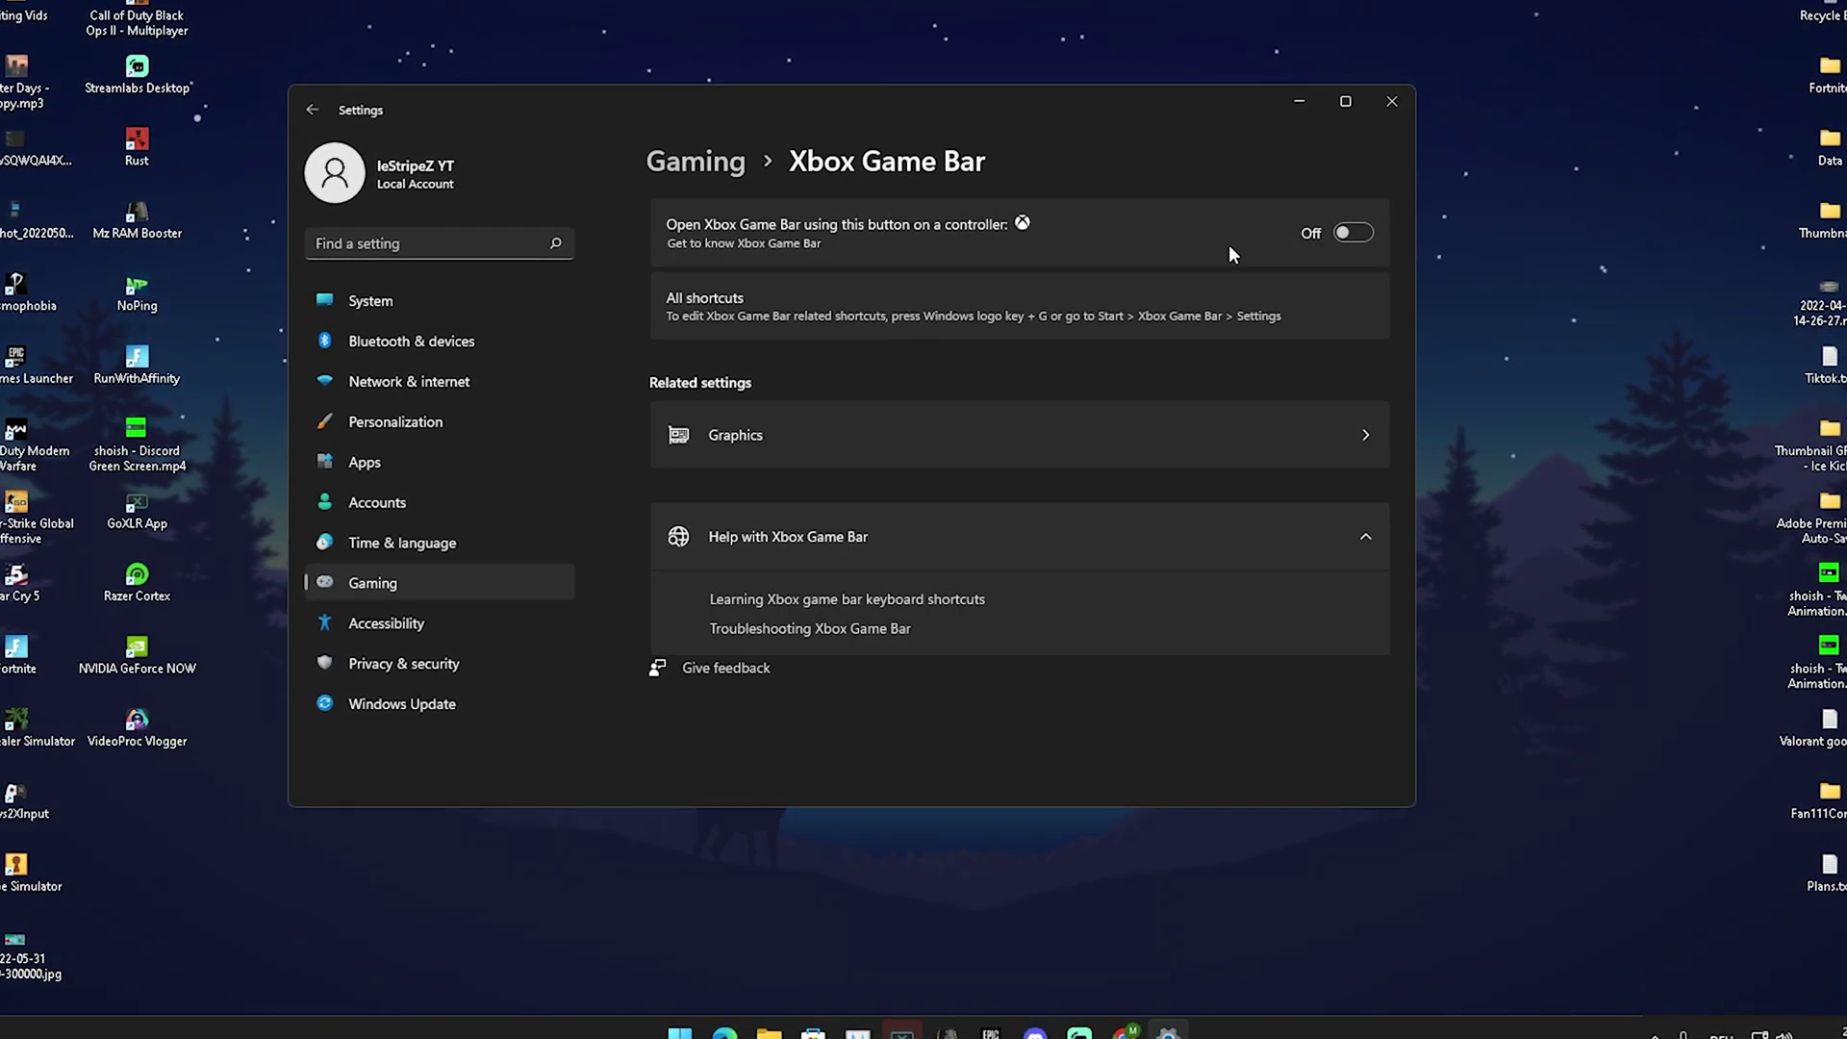
key(alt+Left)
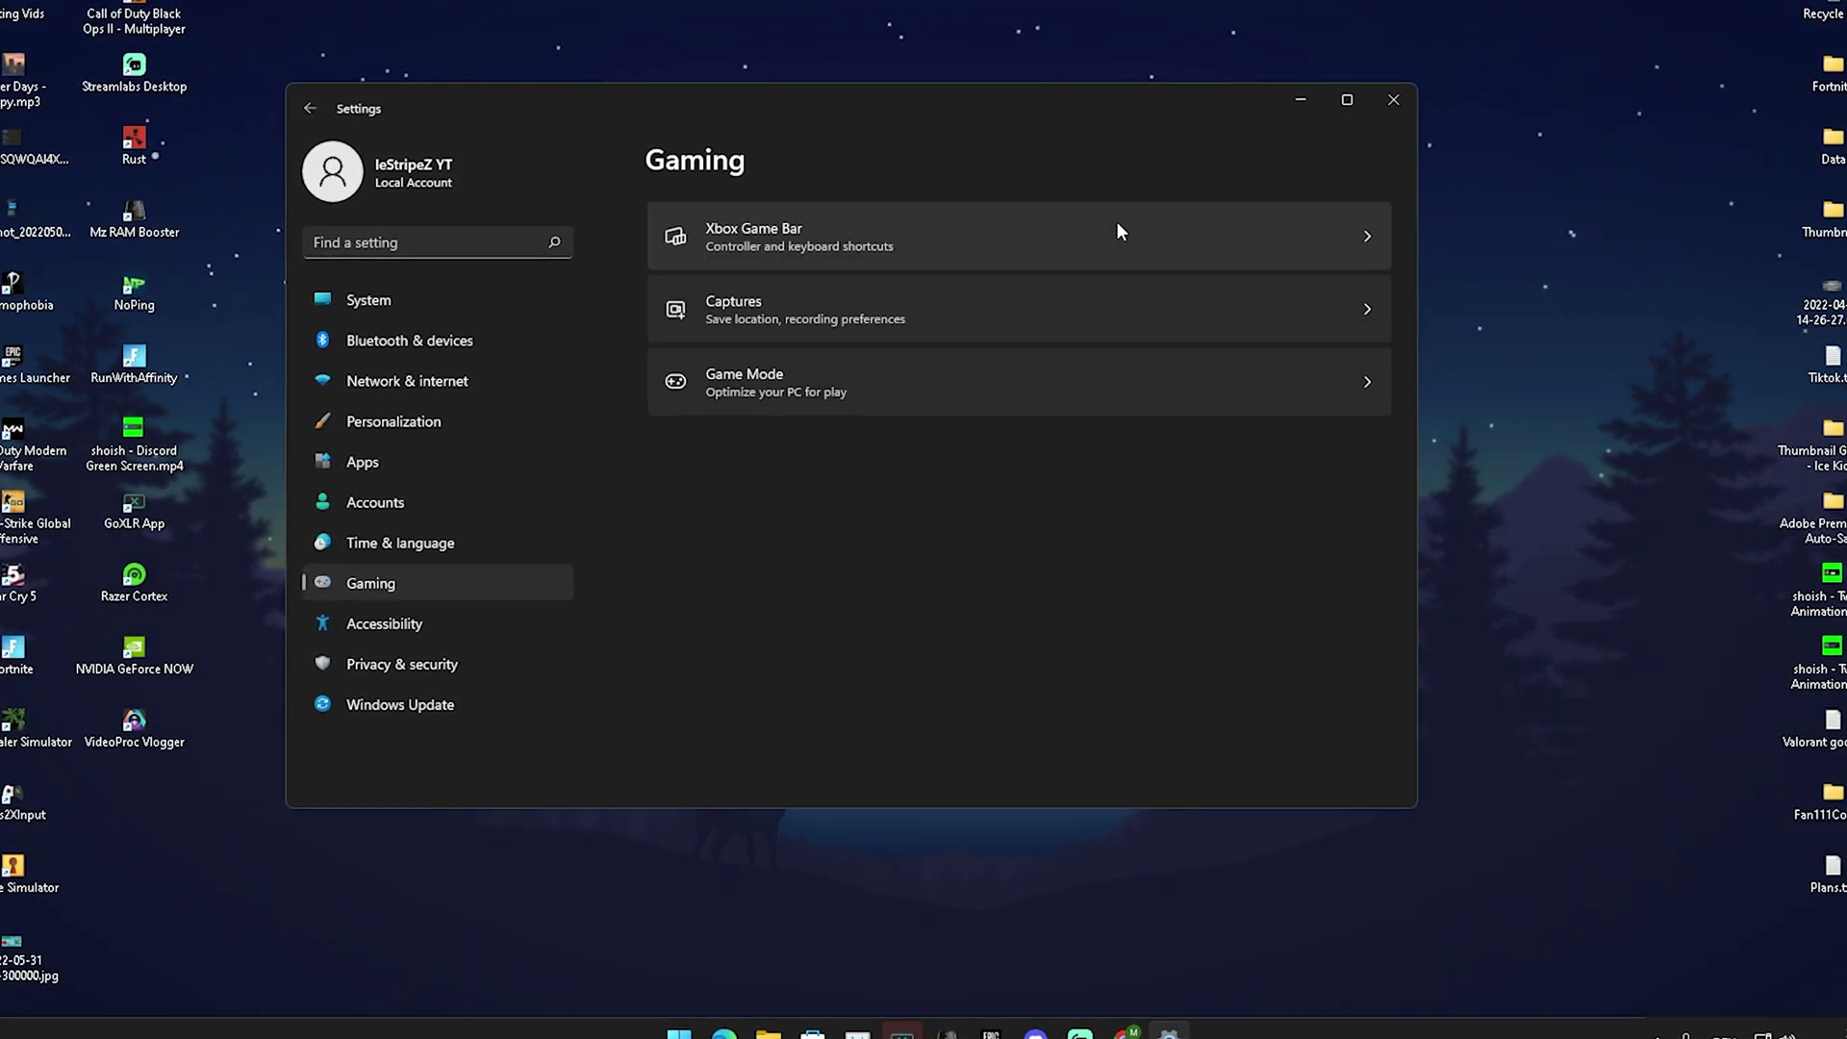
Look over the Captures and Game Mode pages, leaving Game Mode On.
click(746, 315)
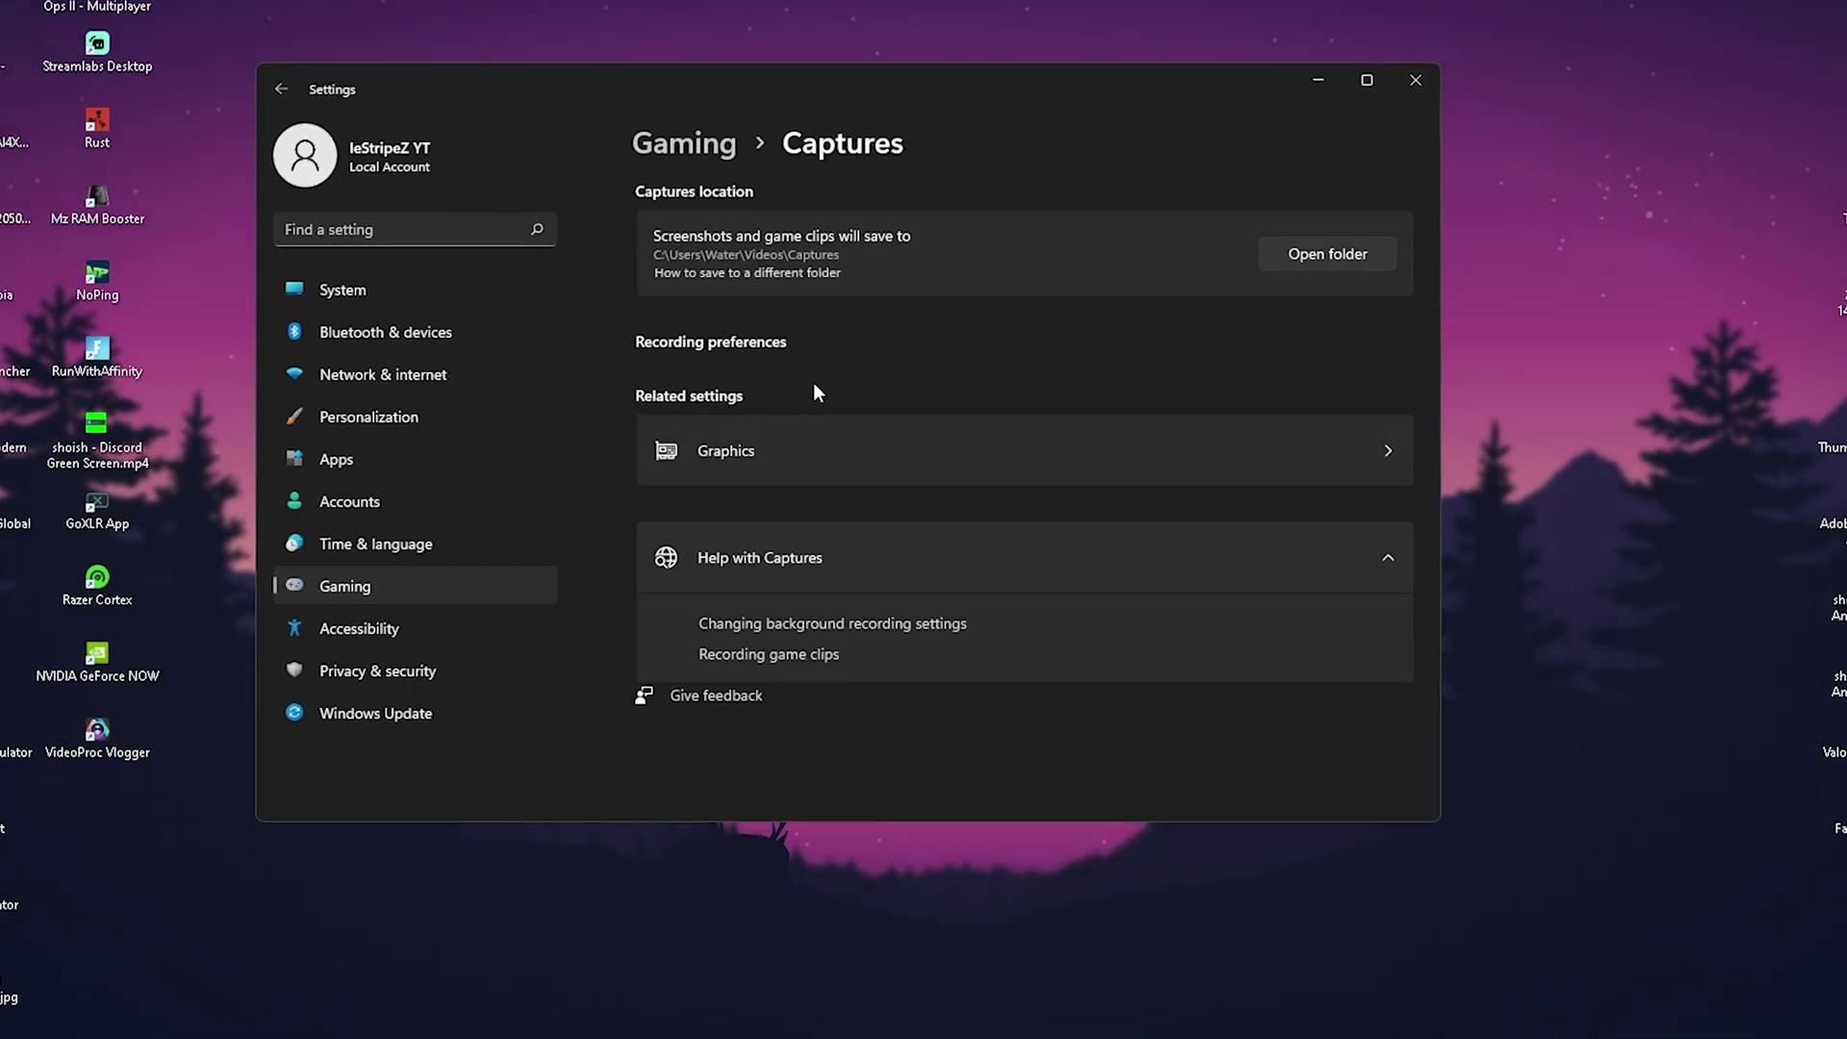
key(alt+Left)
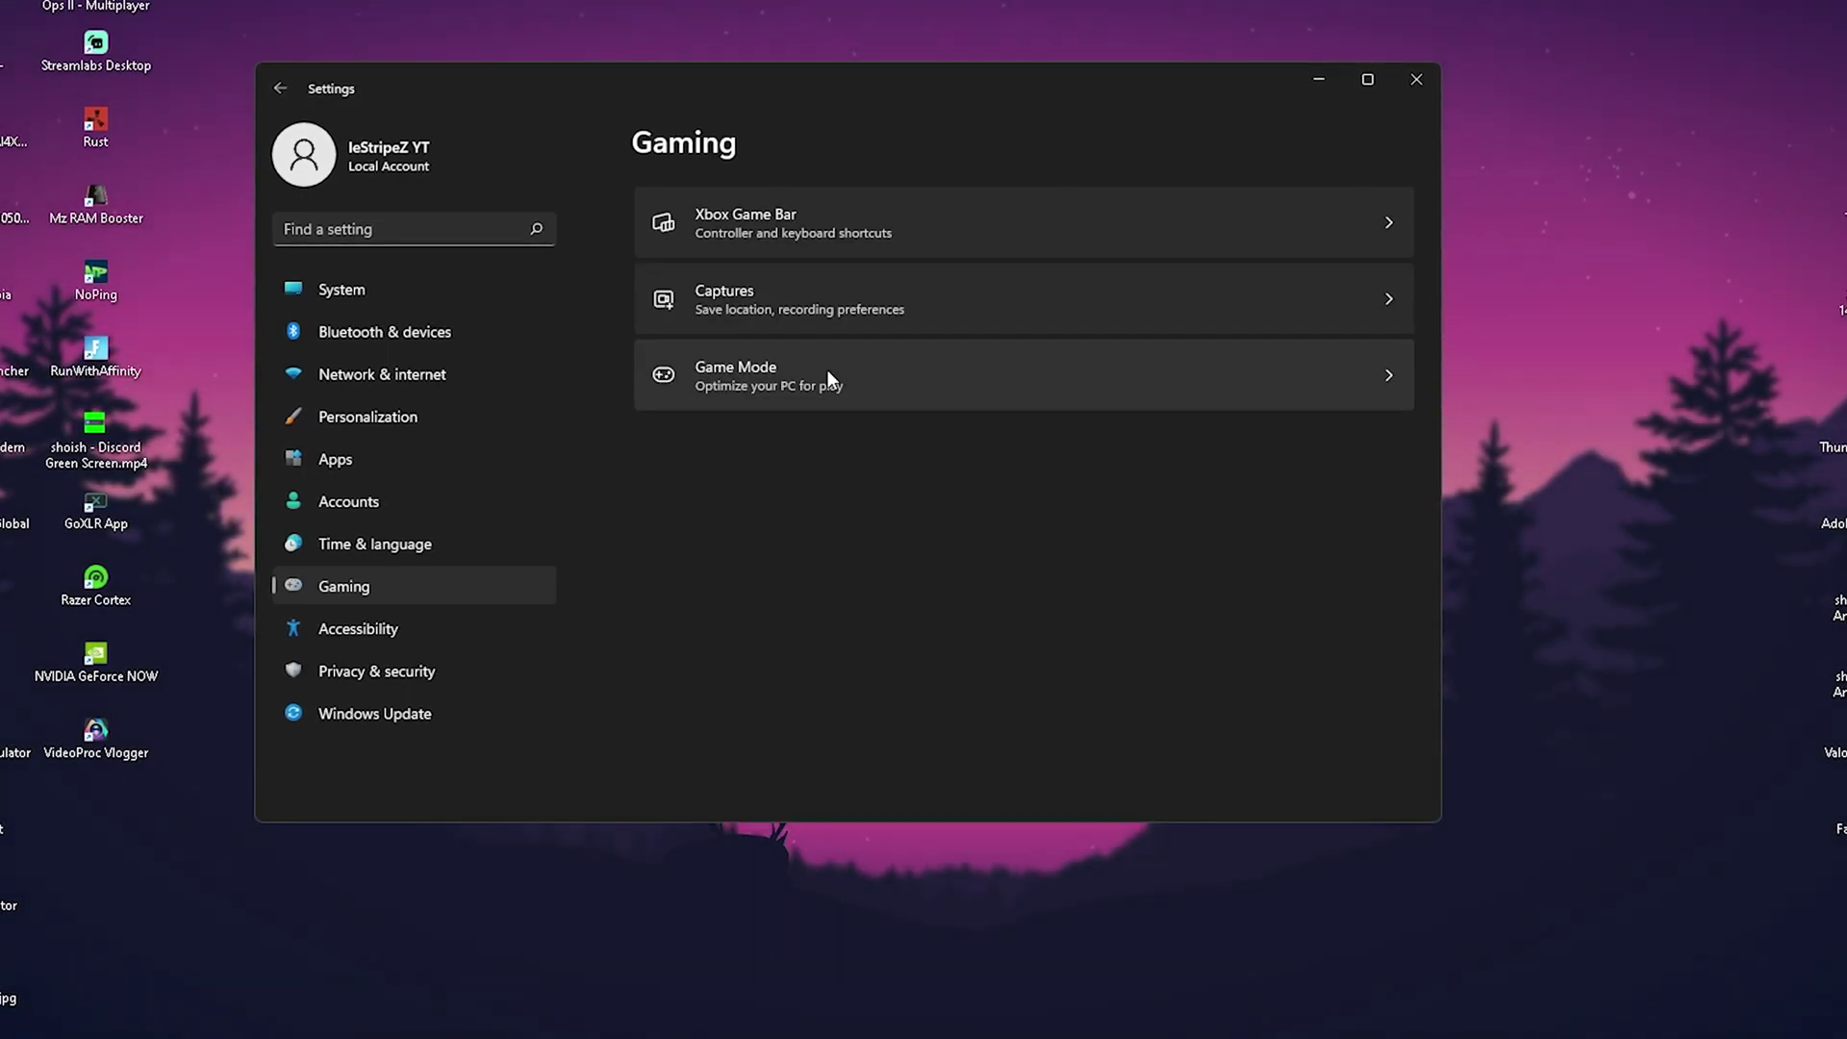
click(746, 385)
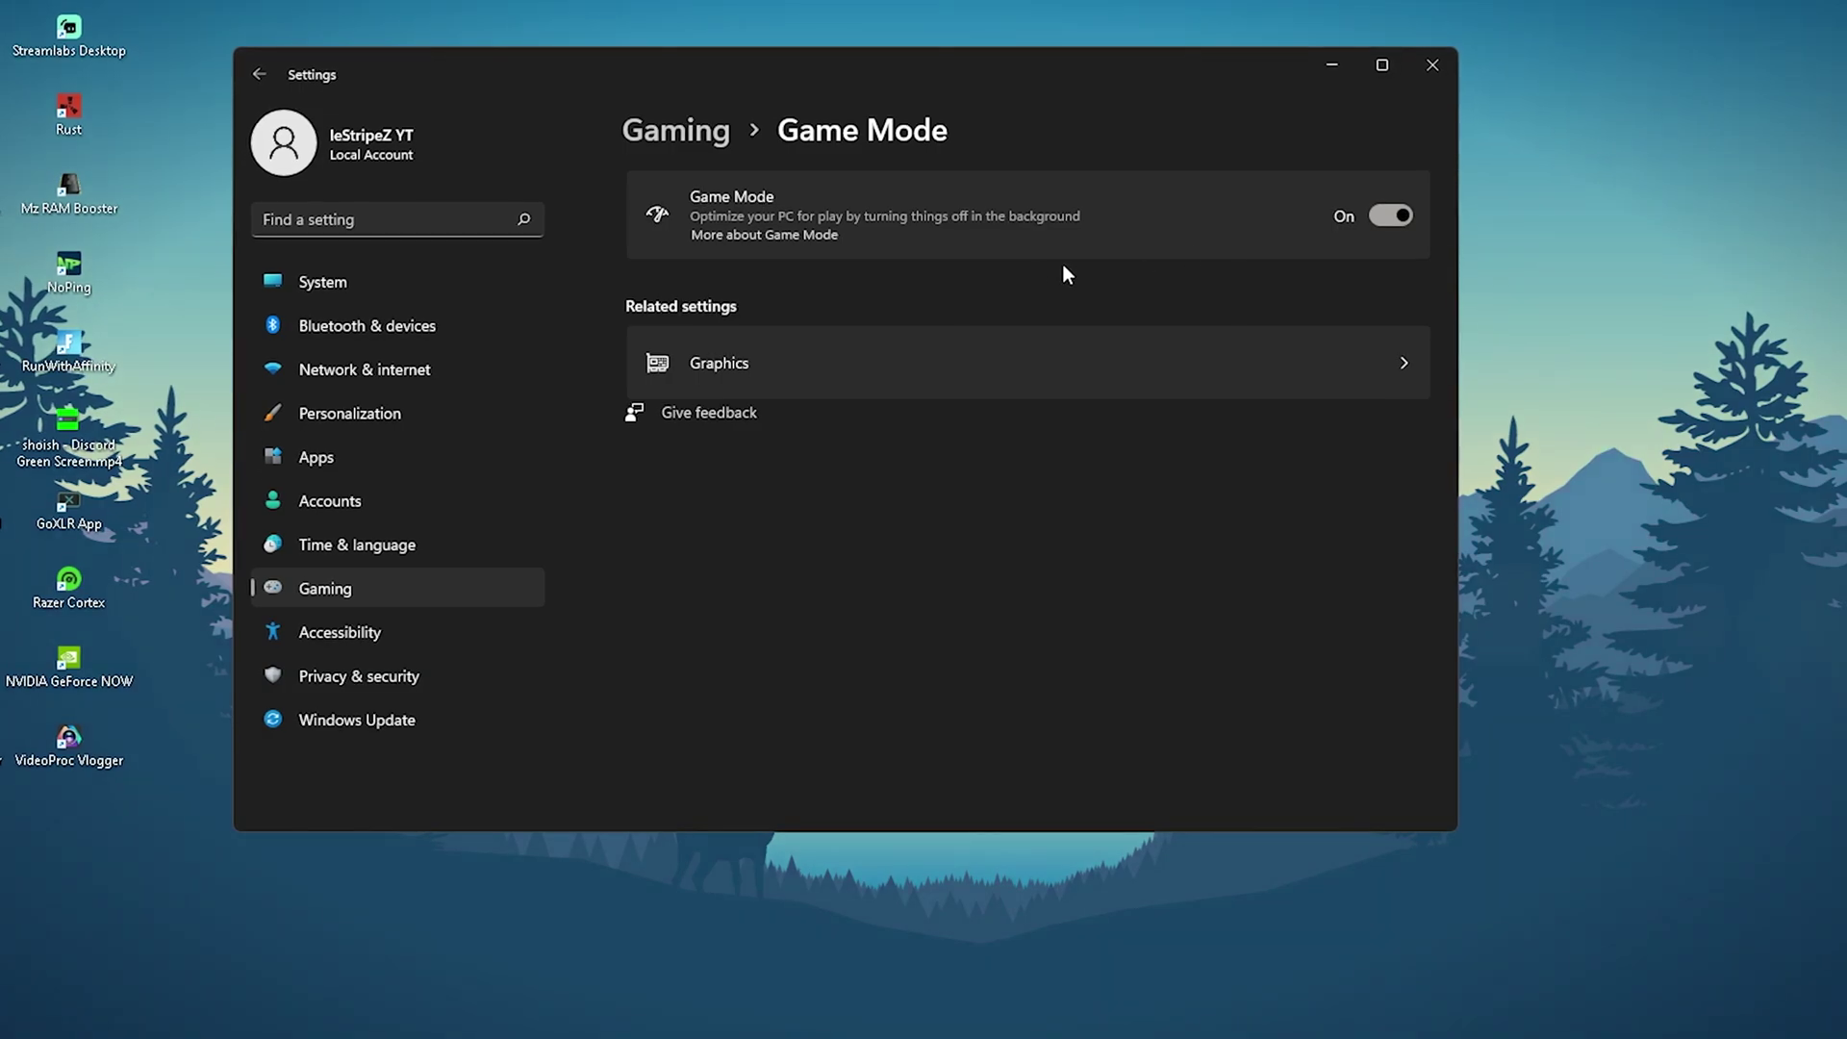
key(alt+Left)
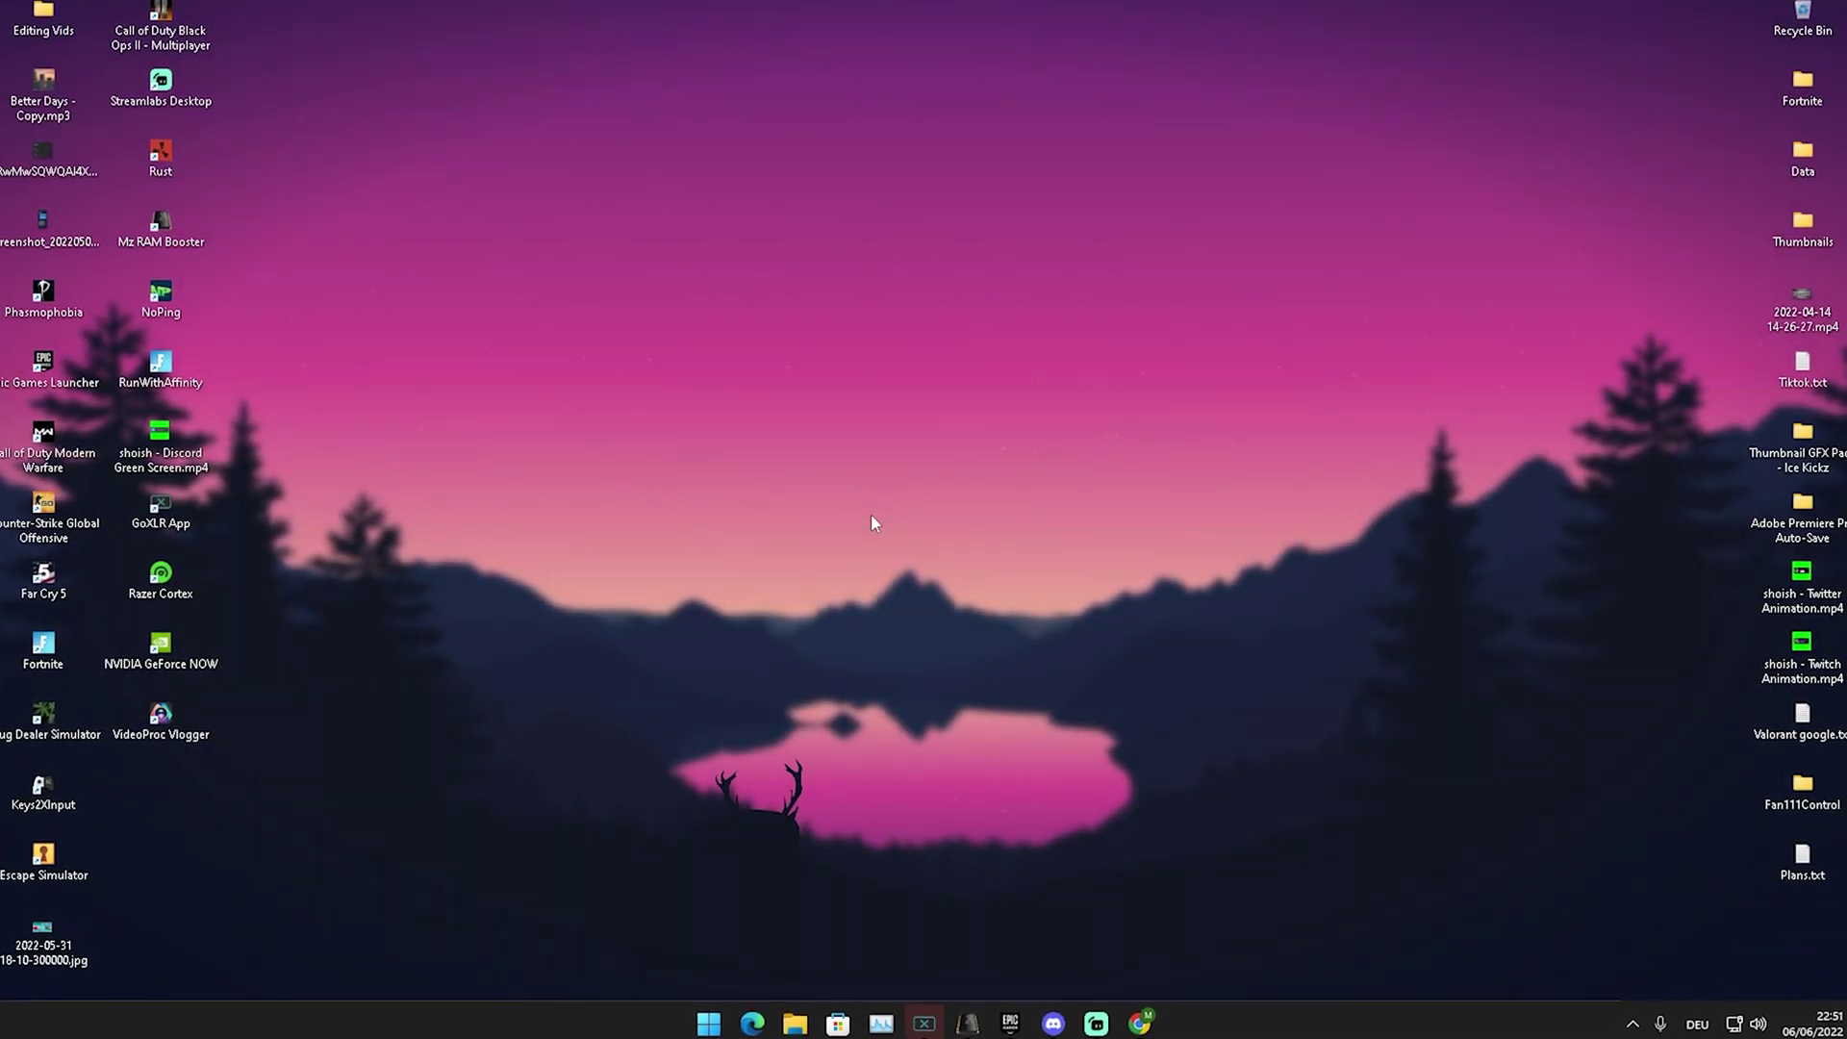
Run Disk Cleanup on C: with DirectX Shader Cache ticked and permanently delete the files.
key(super)
text(d)
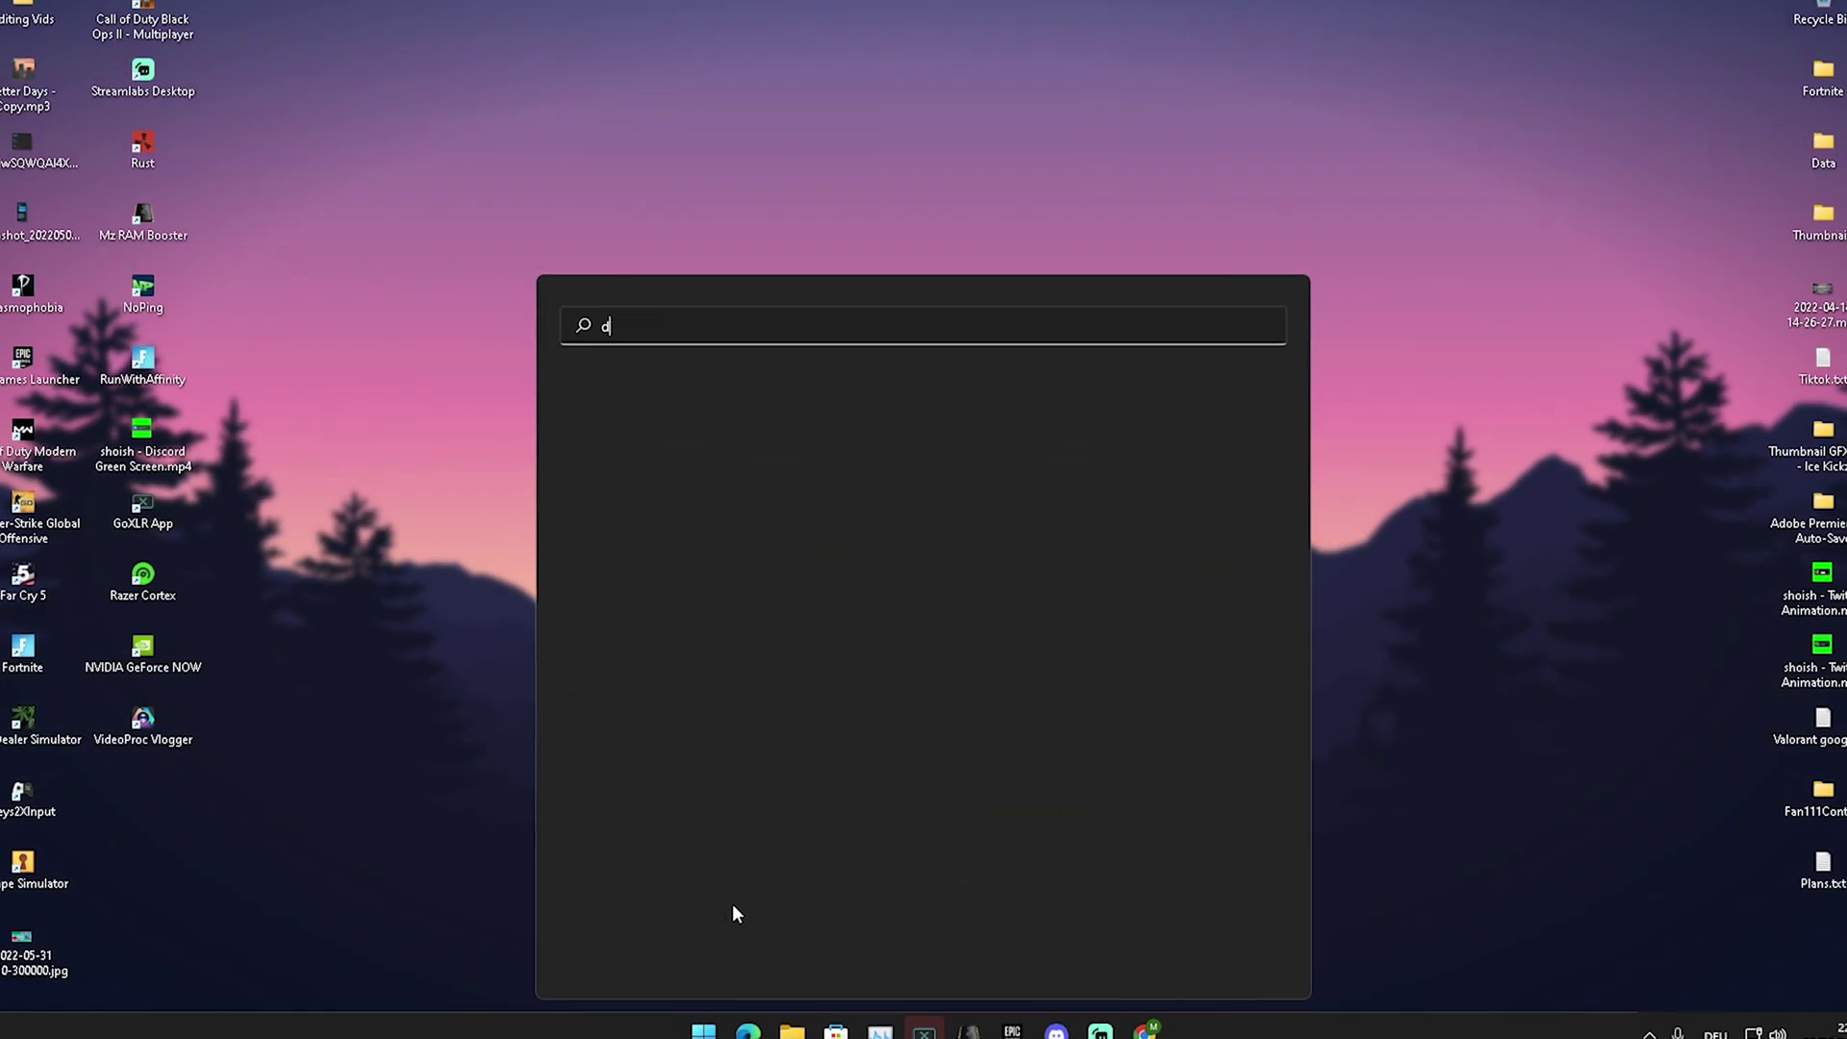
text(isk)
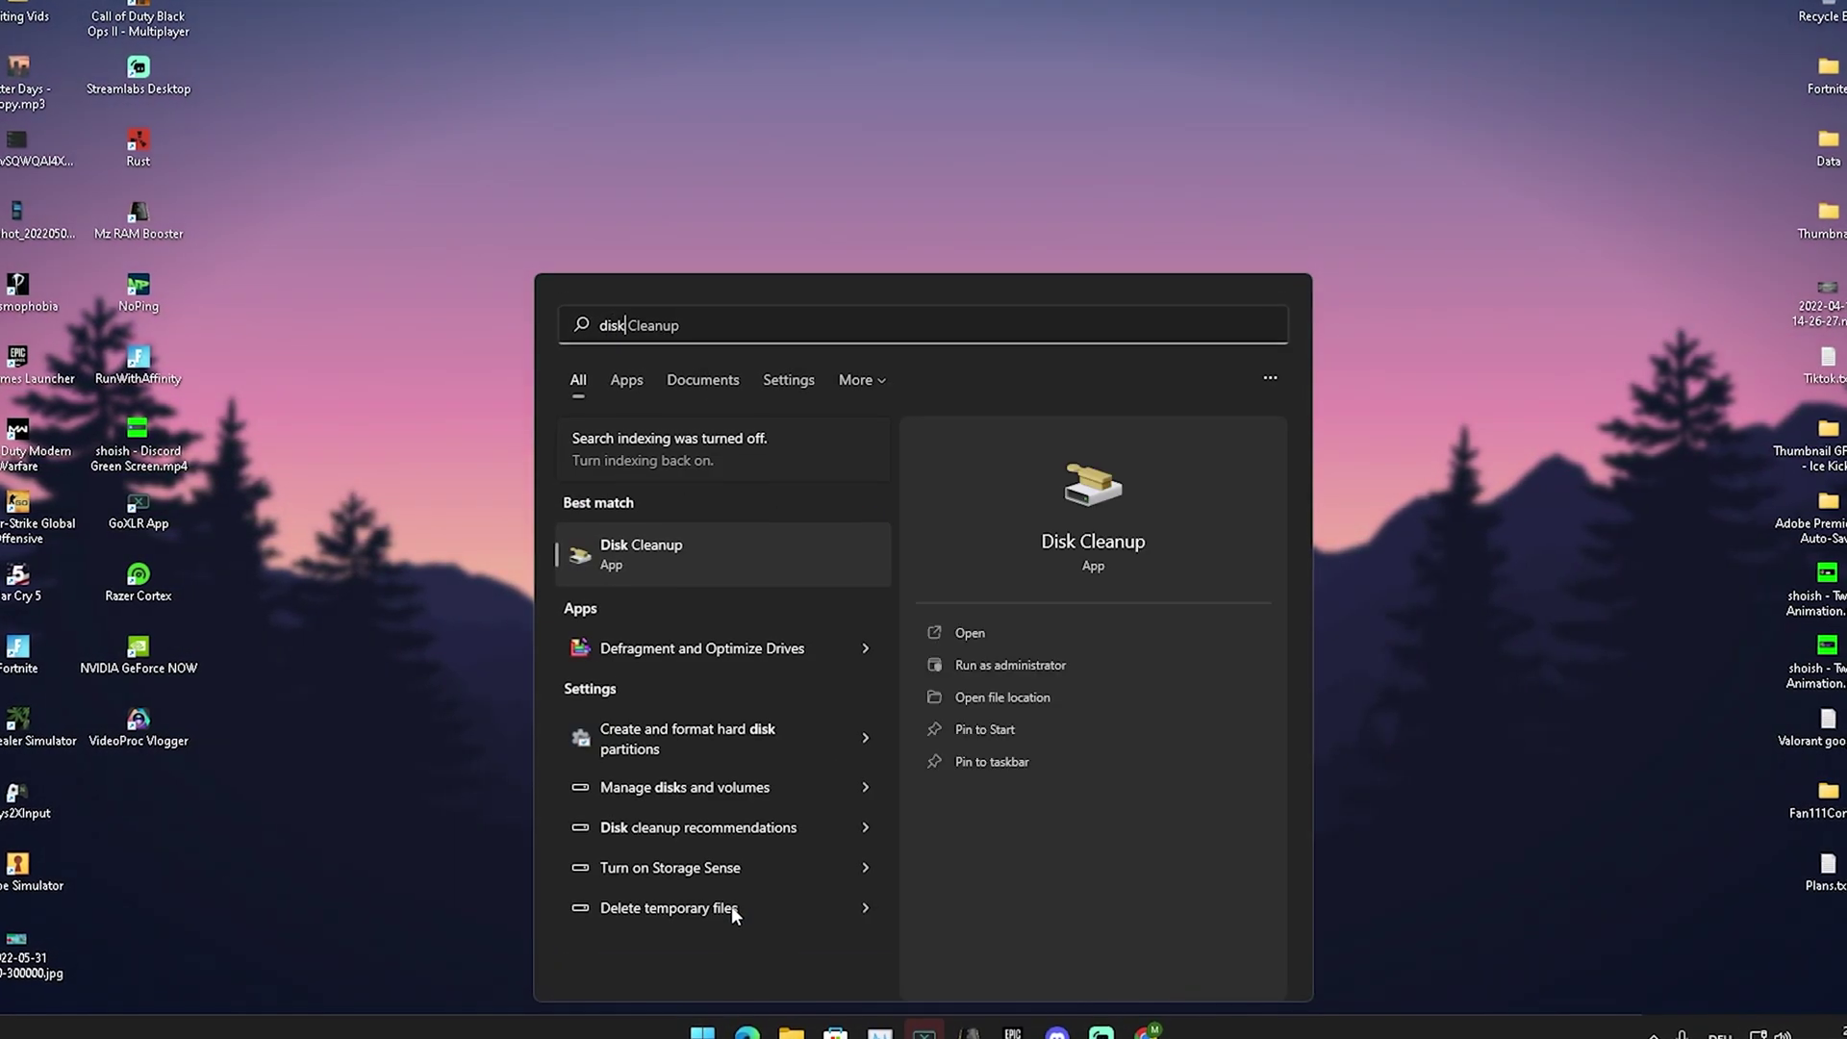
click(724, 561)
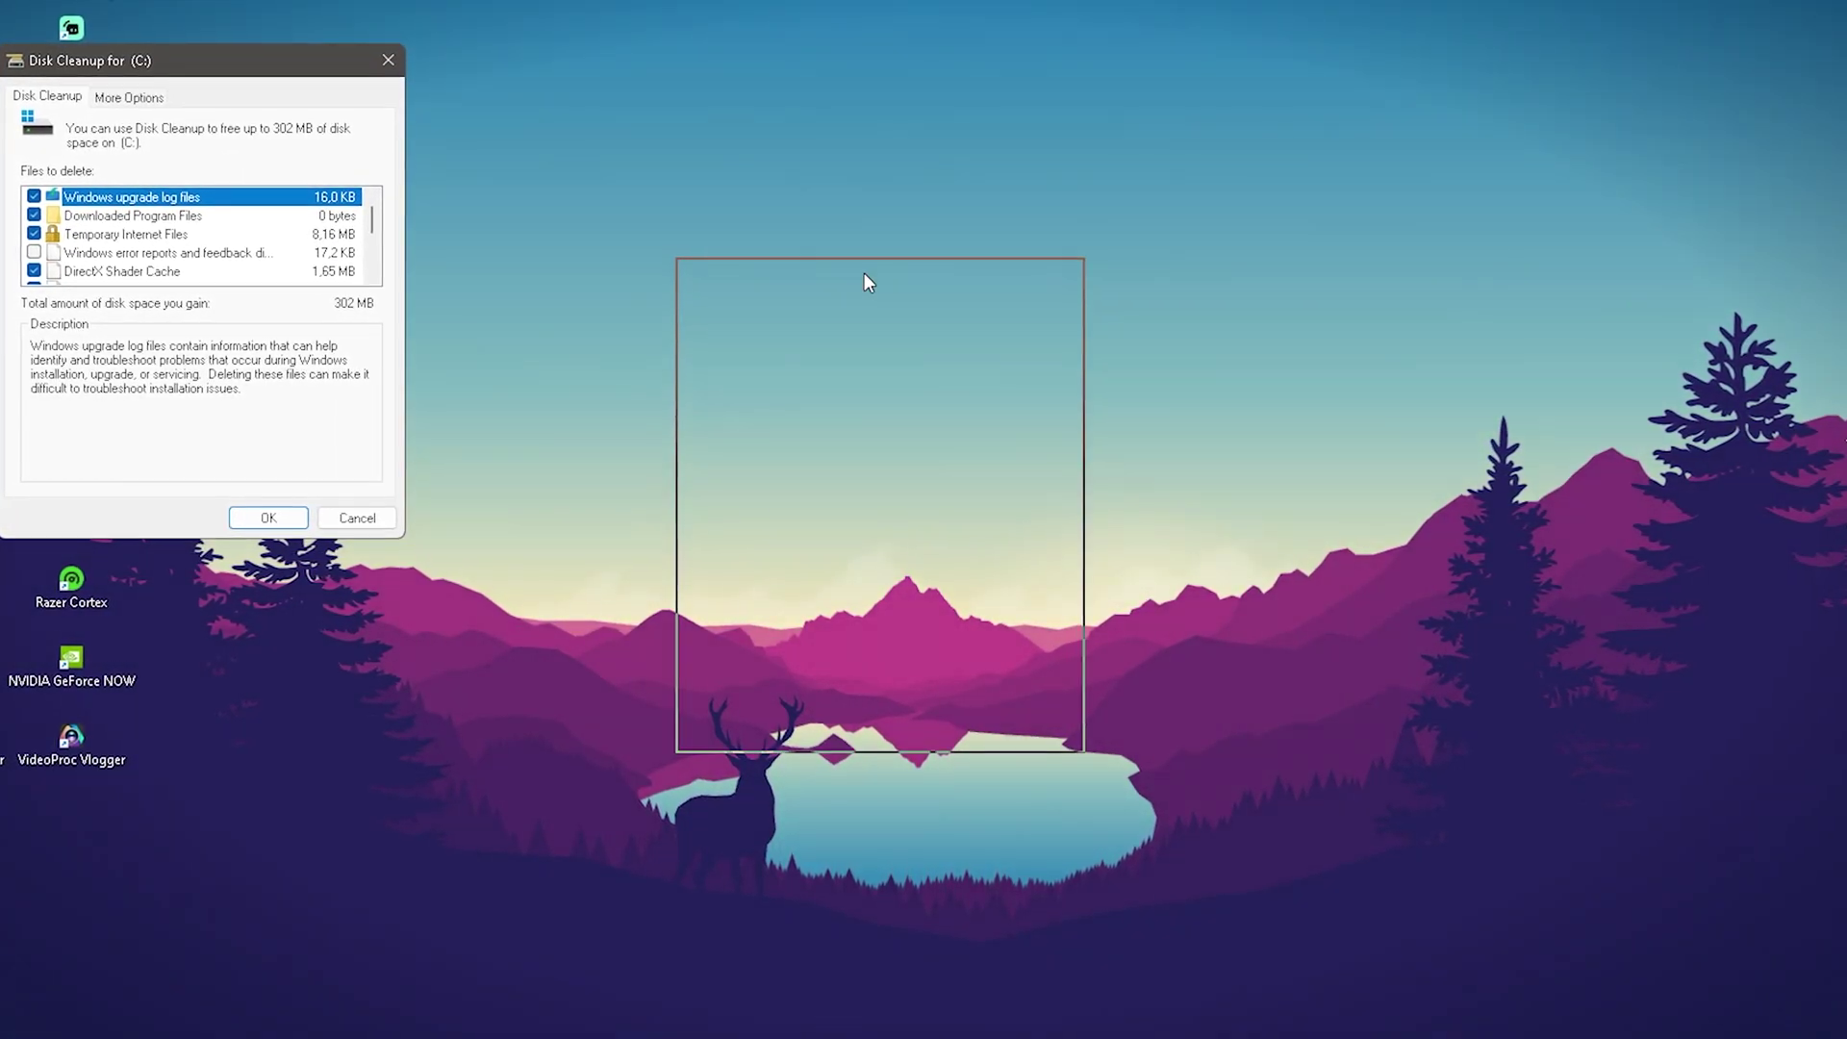
drag(864, 274, 863, 275)
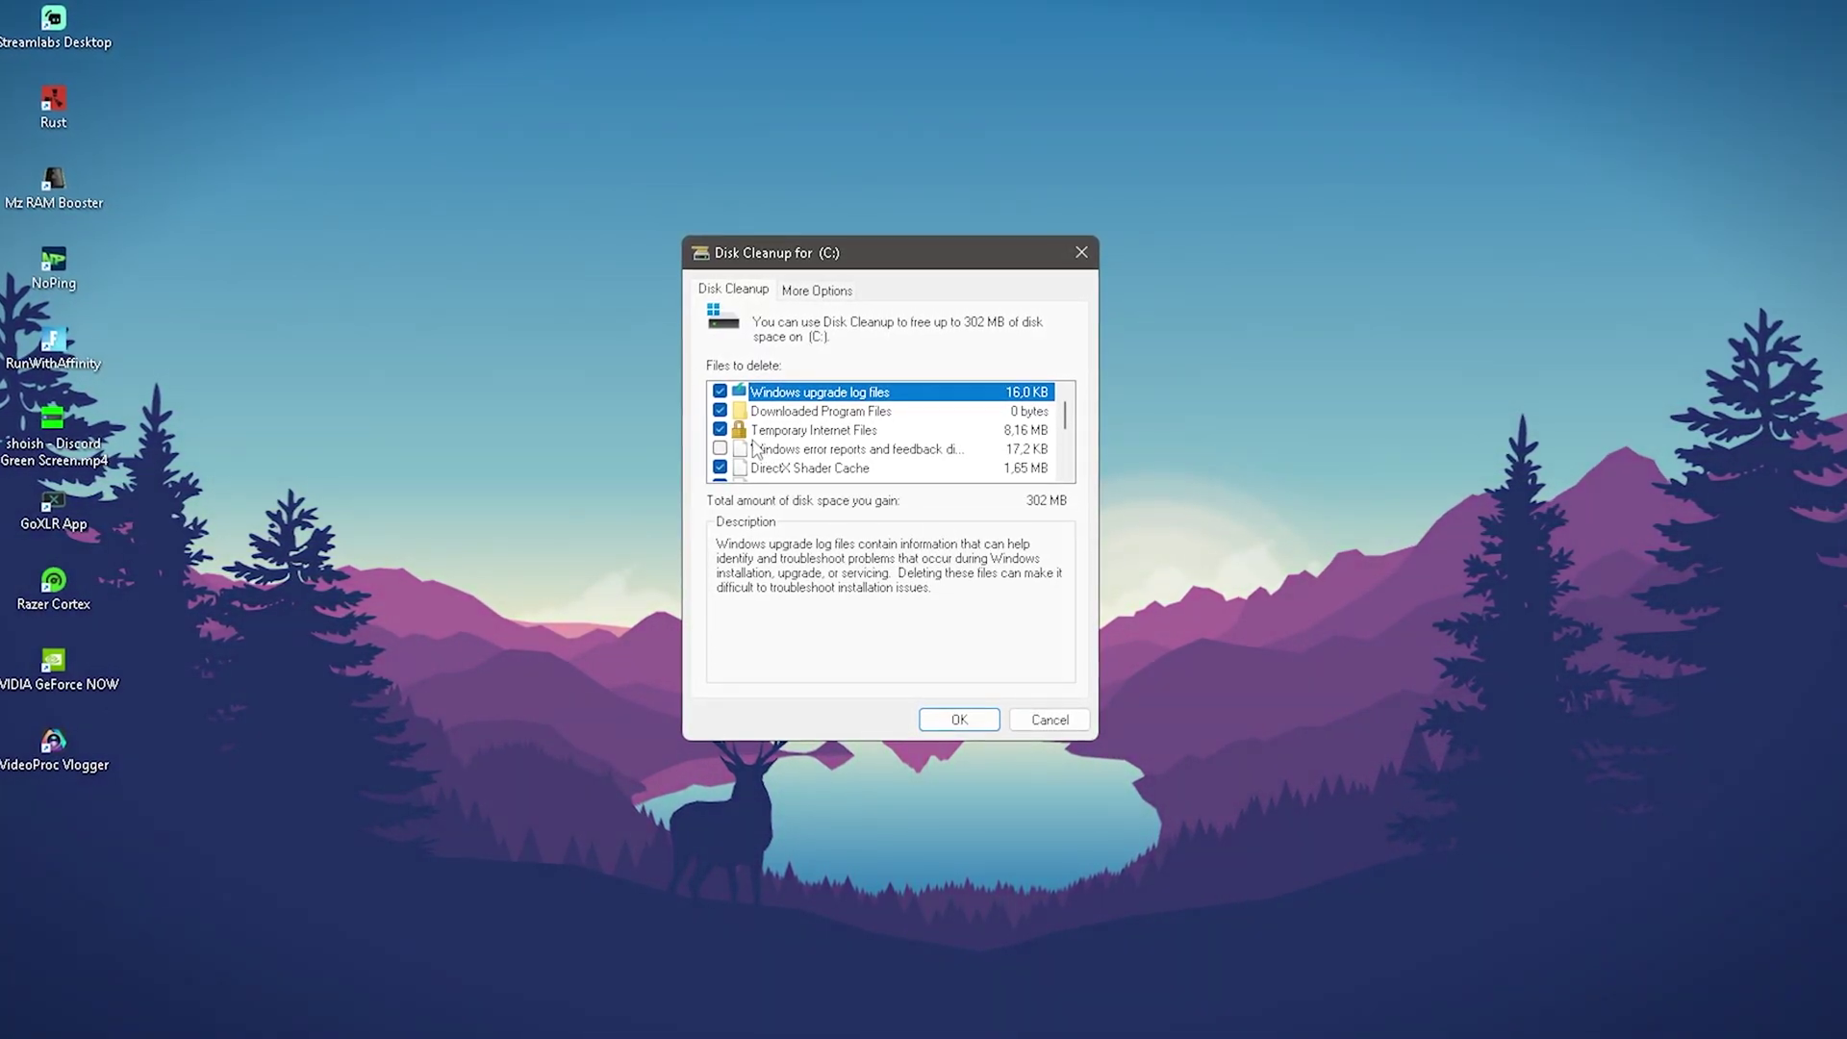
scroll(754, 449, down, 1)
click(828, 412)
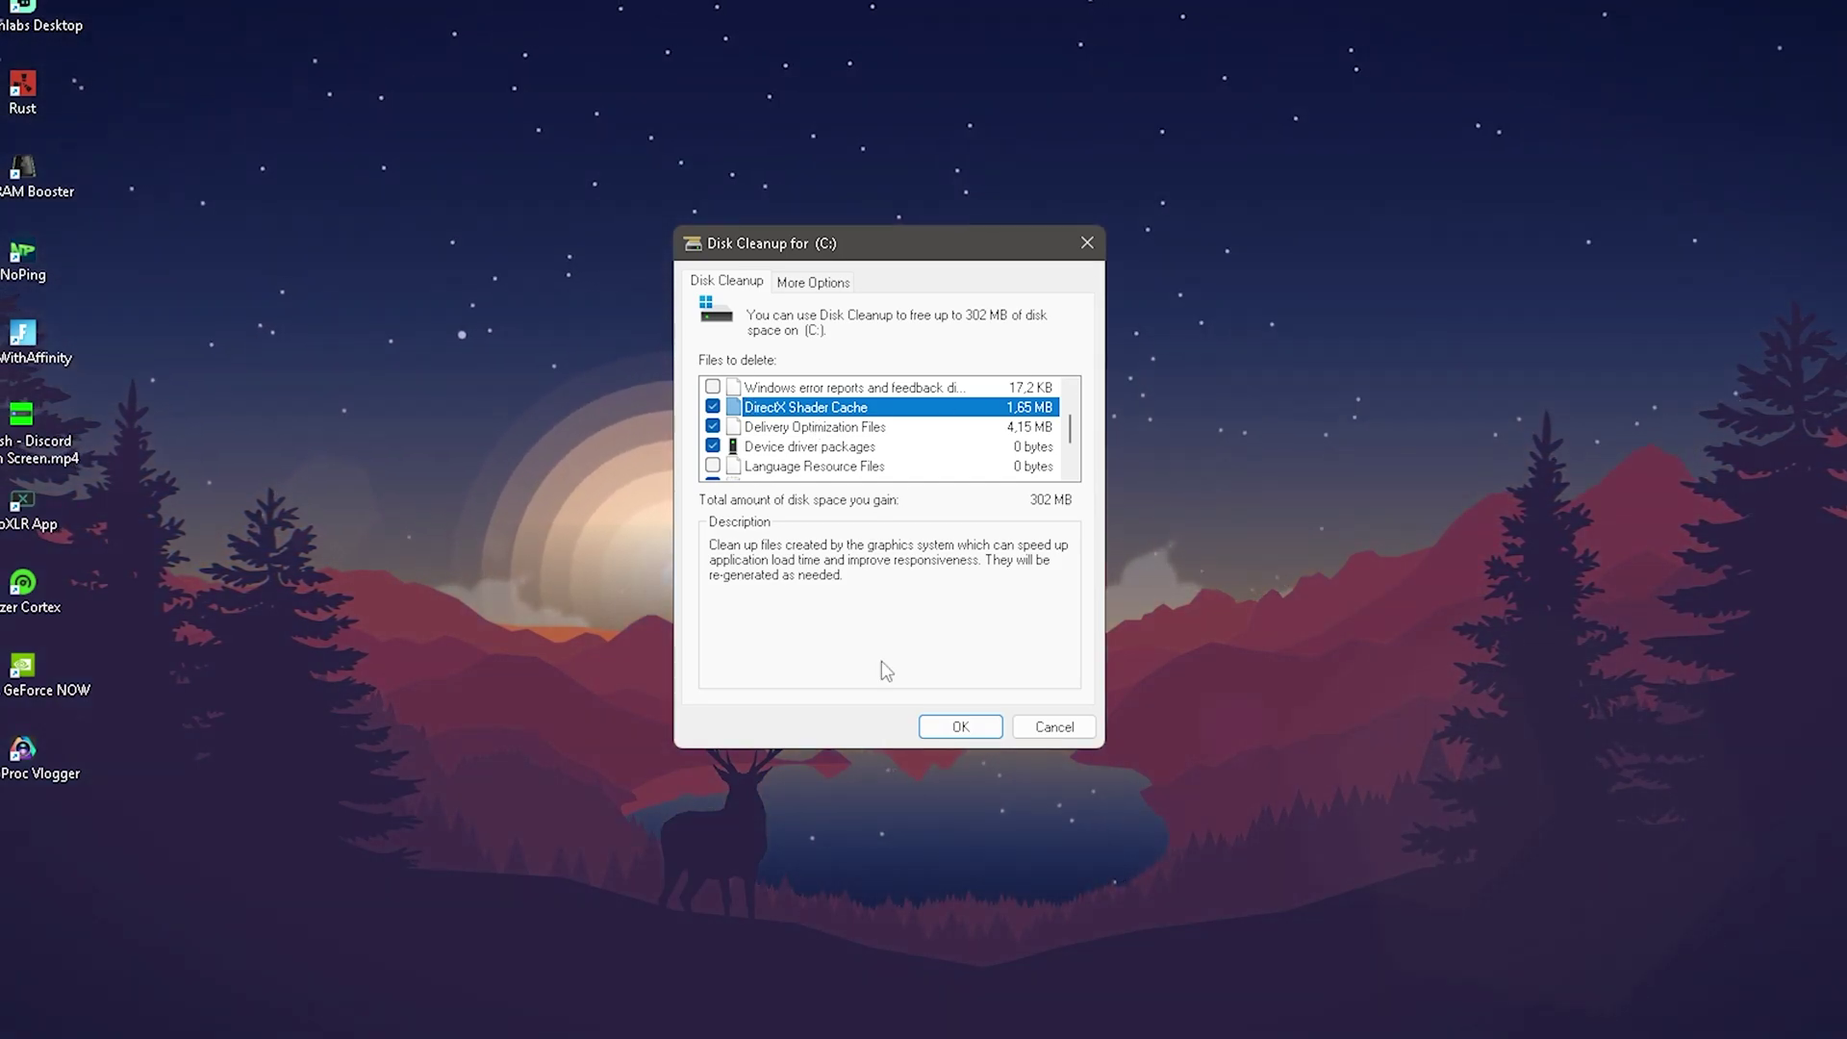
click(958, 726)
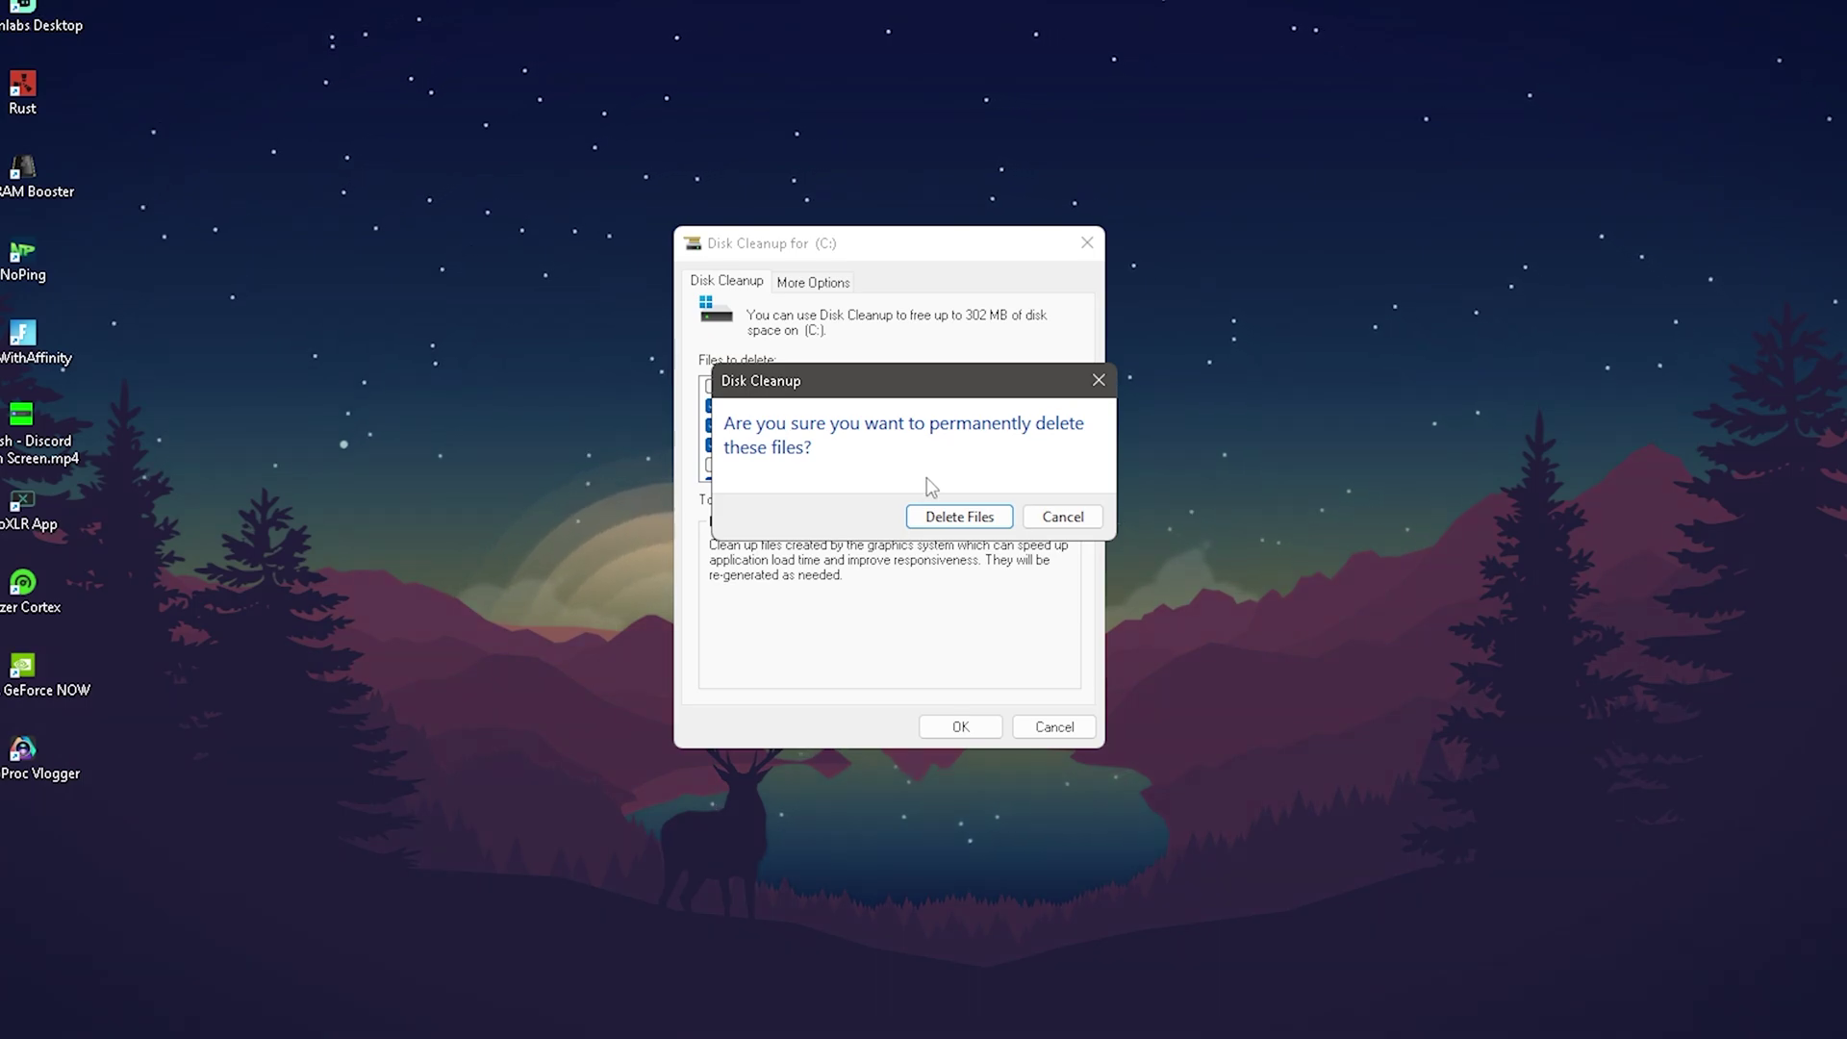
click(955, 519)
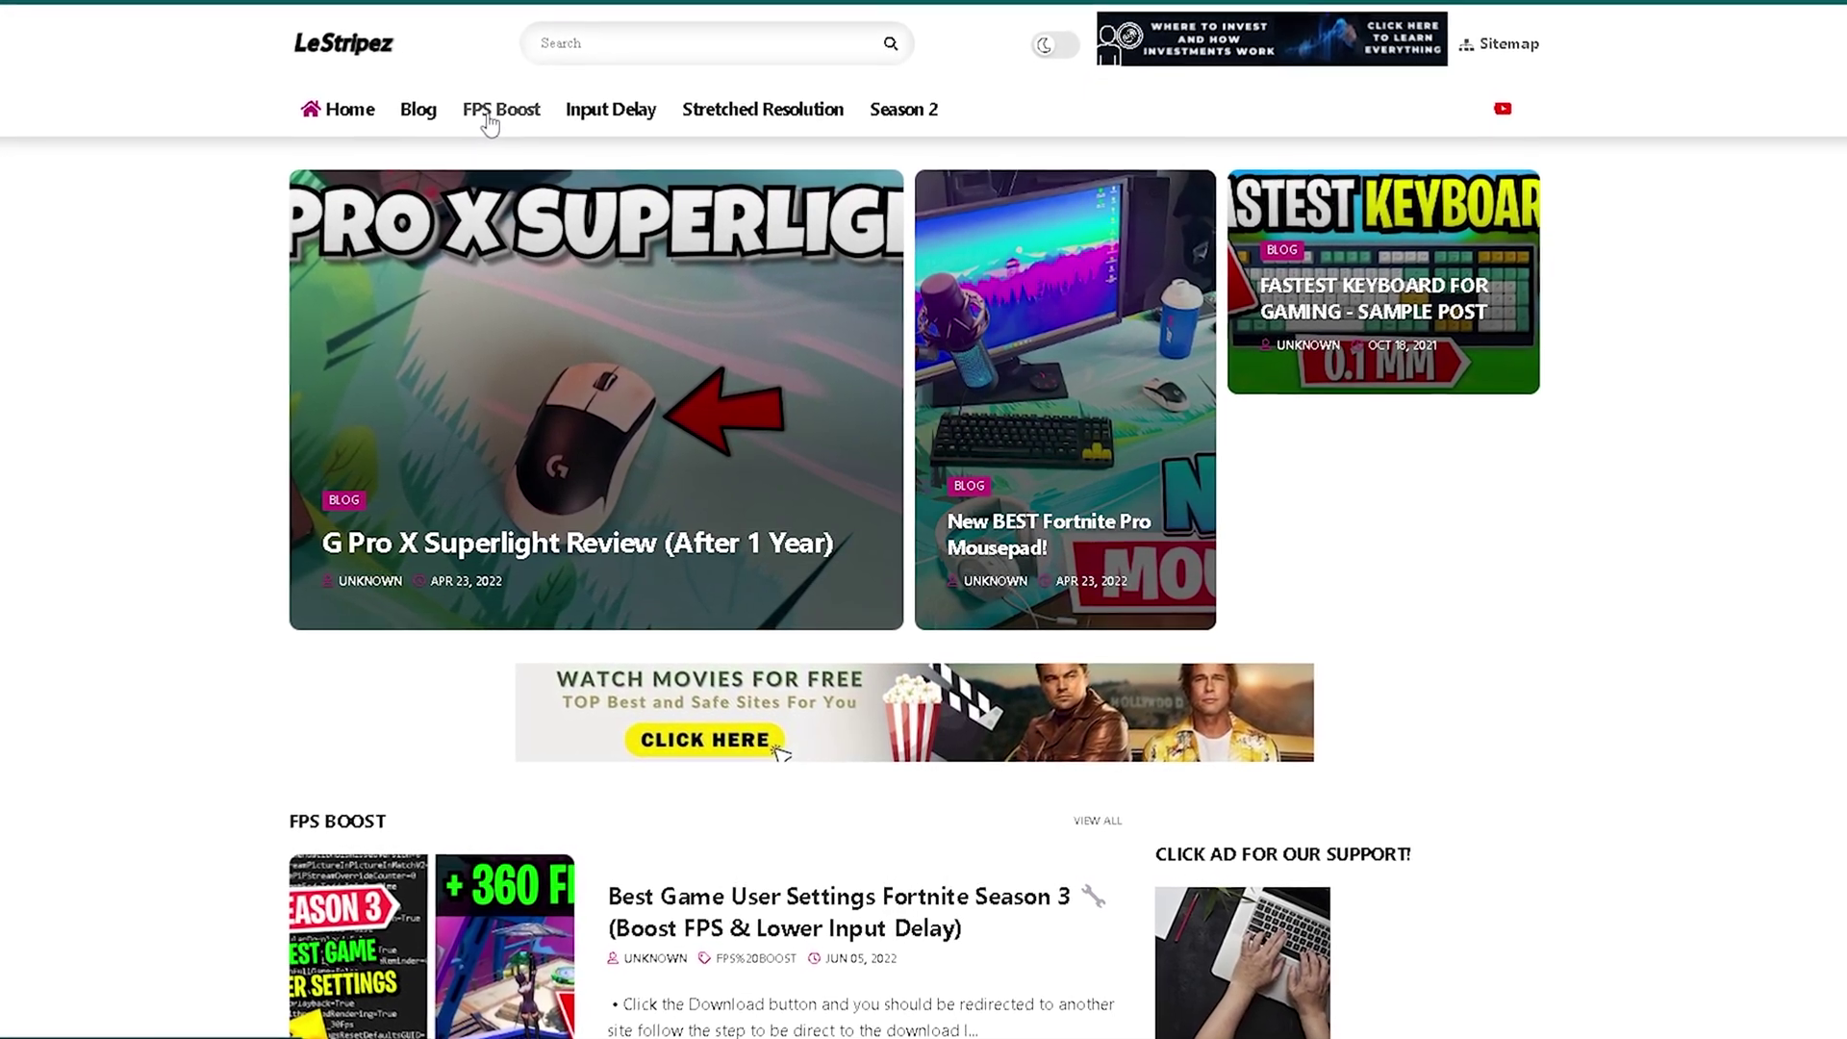
Open the FPS Boost section on lestripez.blogspot.com.
click(488, 117)
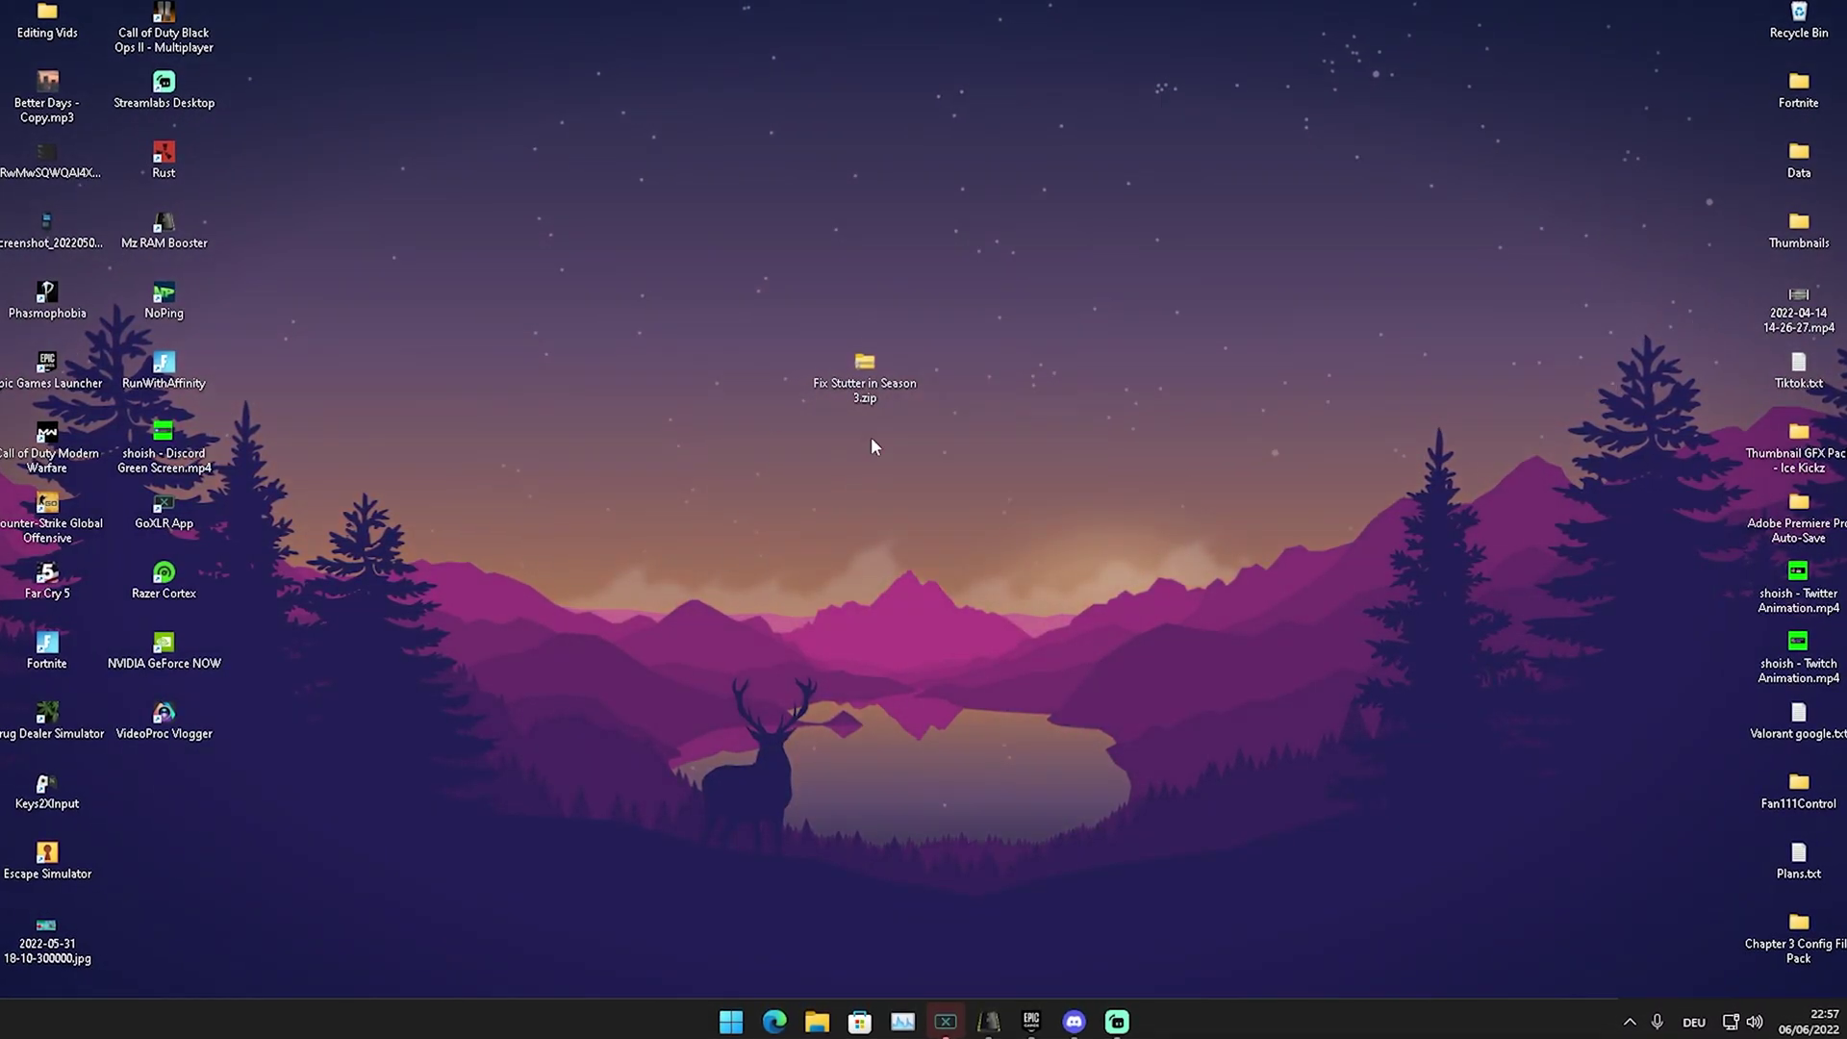
Extract Fix Stutter in Season 3.zip on the desktop and show the extracted folder.
right_click(879, 377)
mouse_move(921, 469)
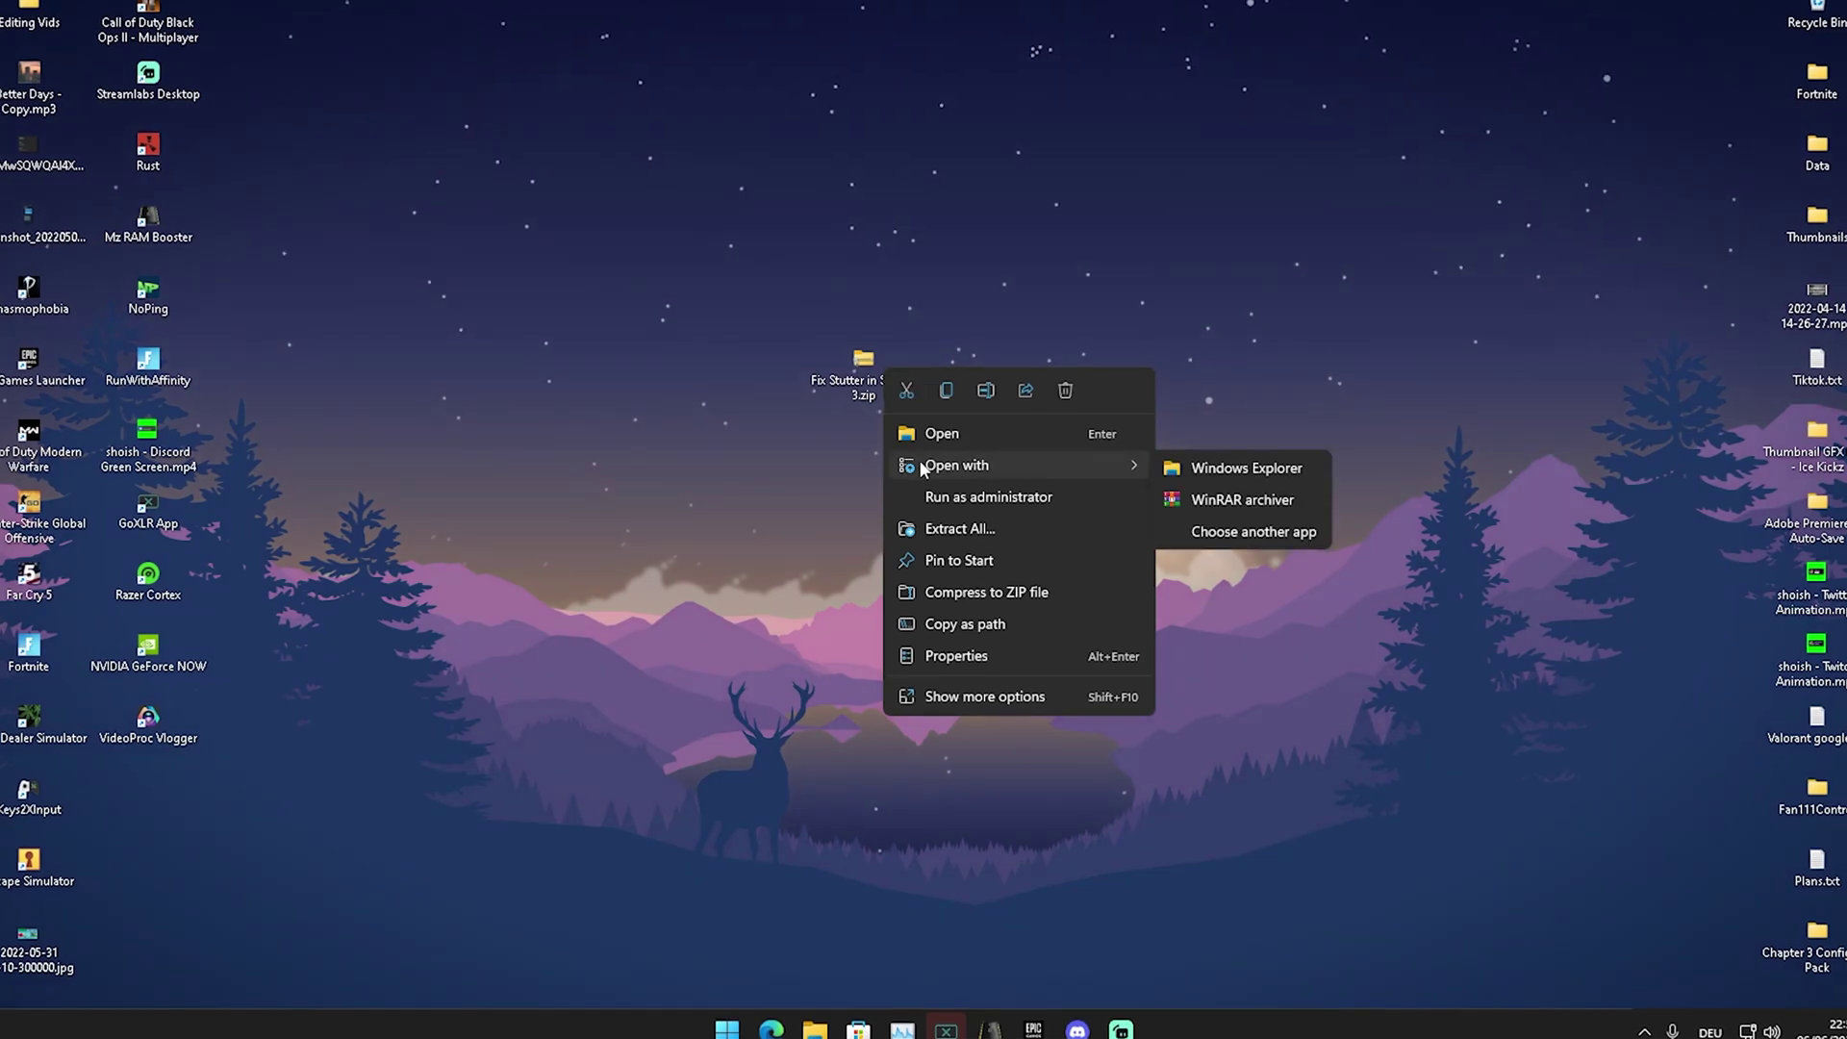
click(954, 528)
click(1105, 700)
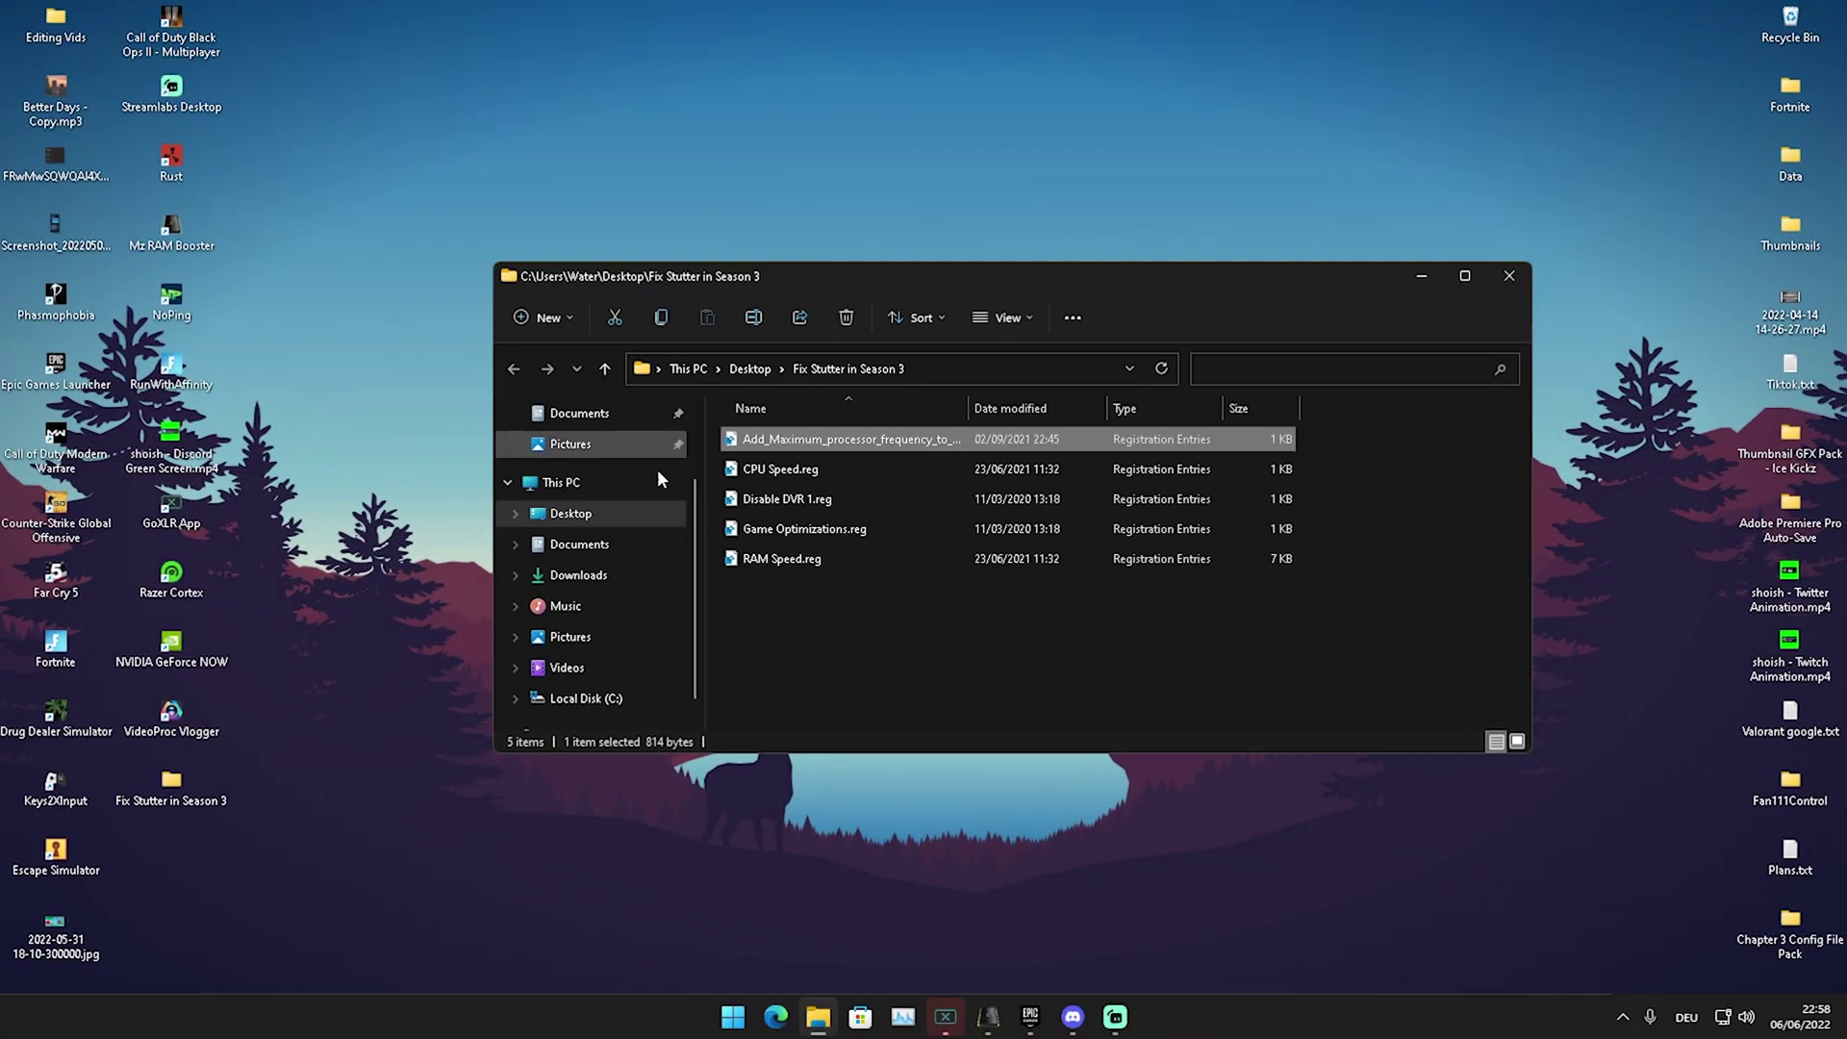
Merge the processor frequency tweak (twice) and CPU Speed.reg into the registry.
double_click(849, 439)
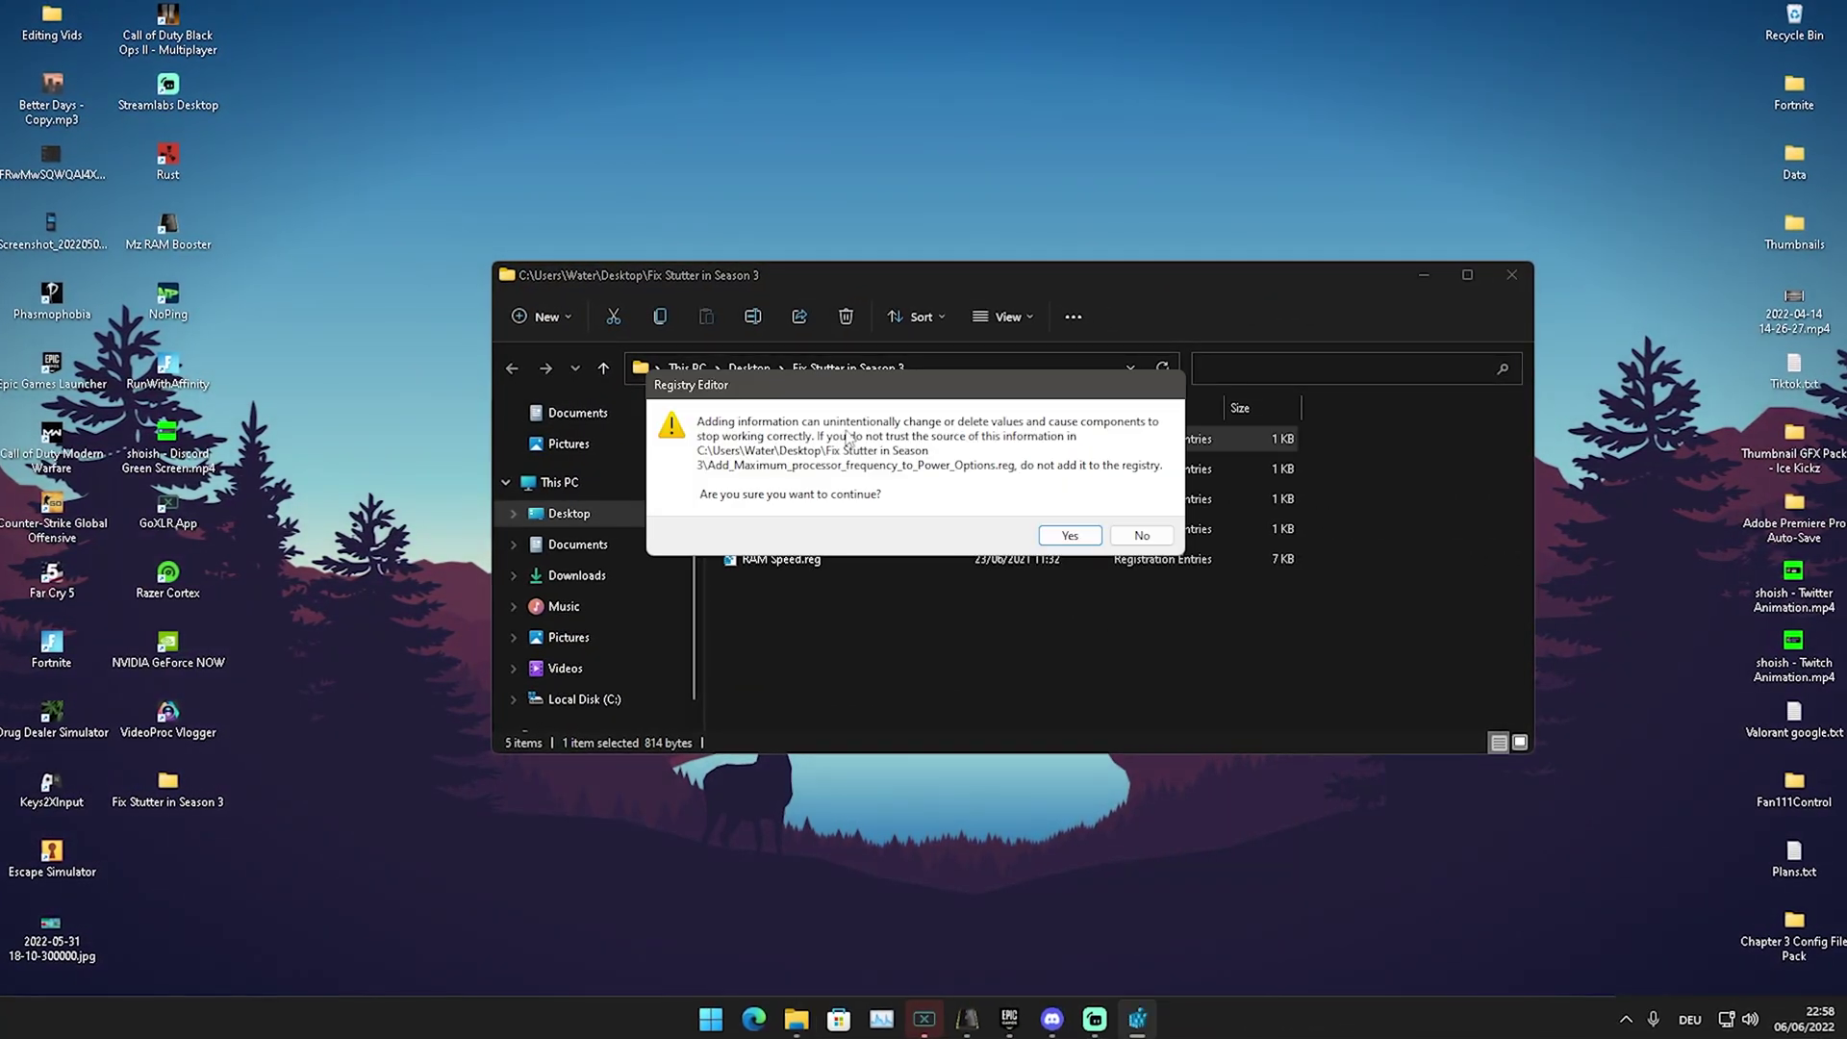
click(1070, 535)
click(1128, 518)
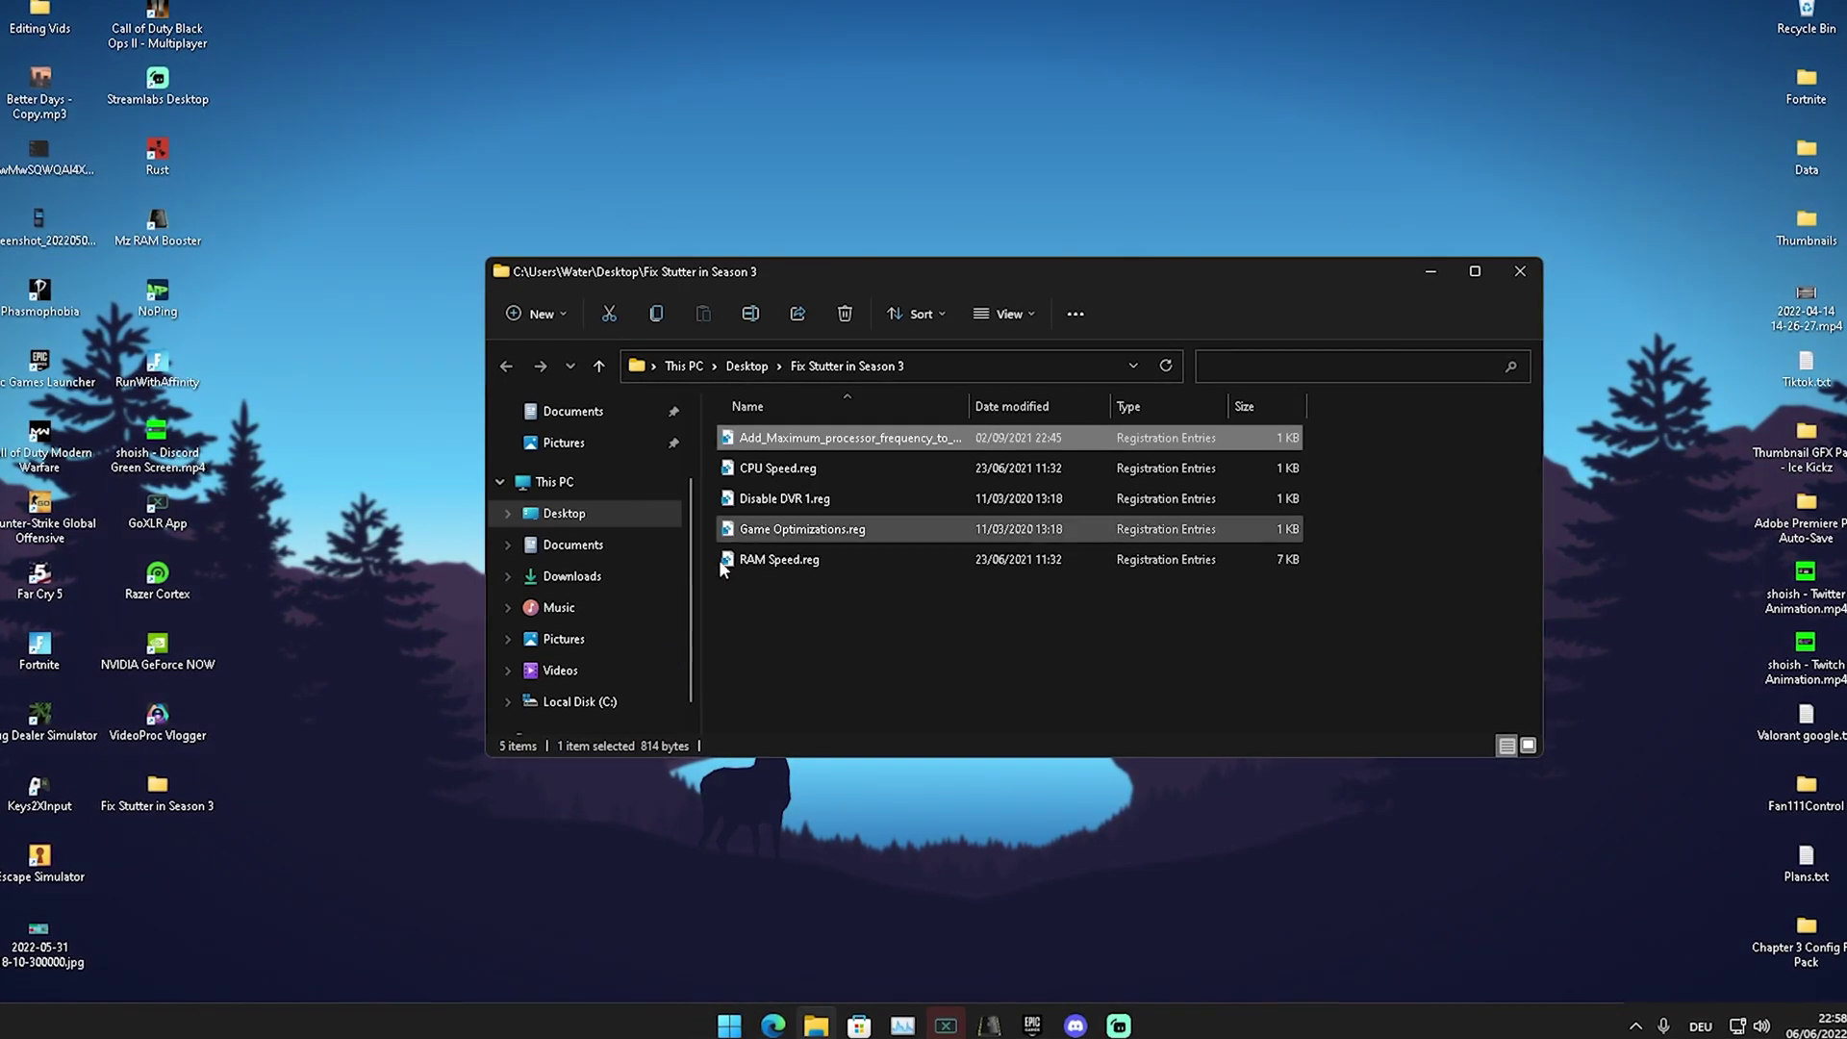
double_click(849, 439)
click(1062, 536)
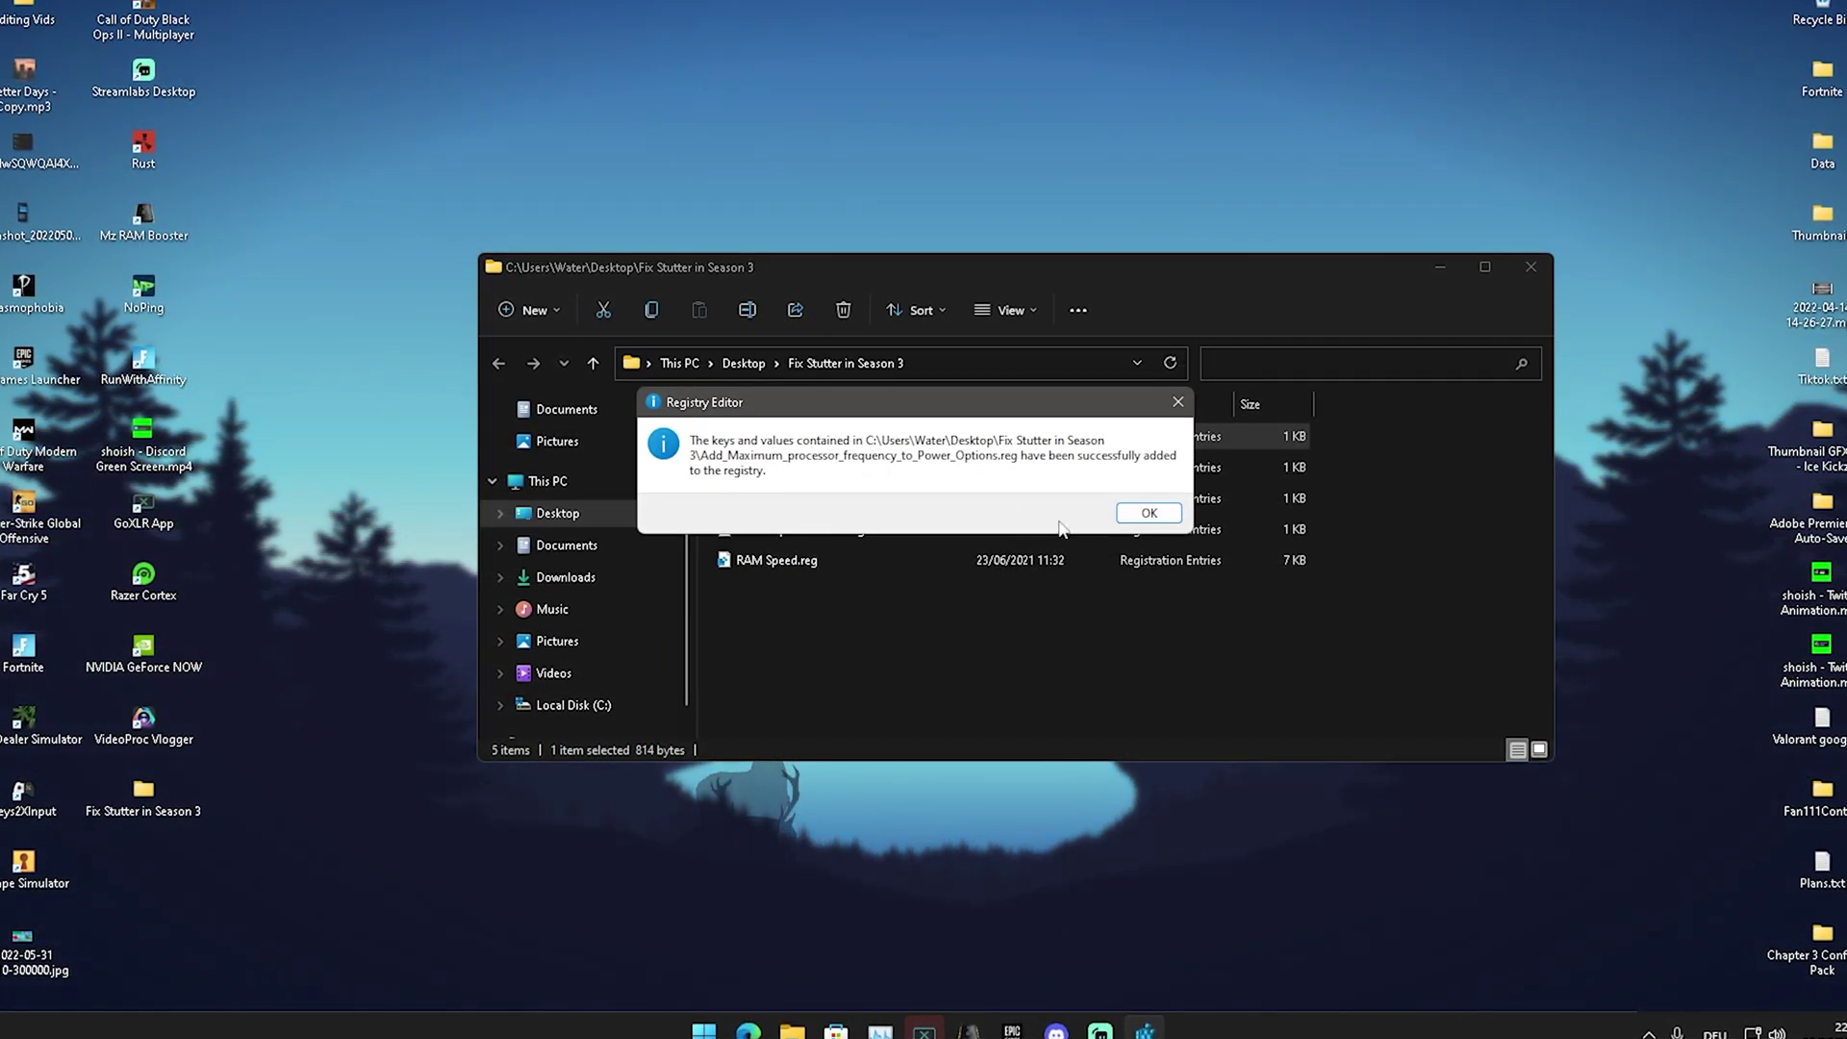
click(1149, 513)
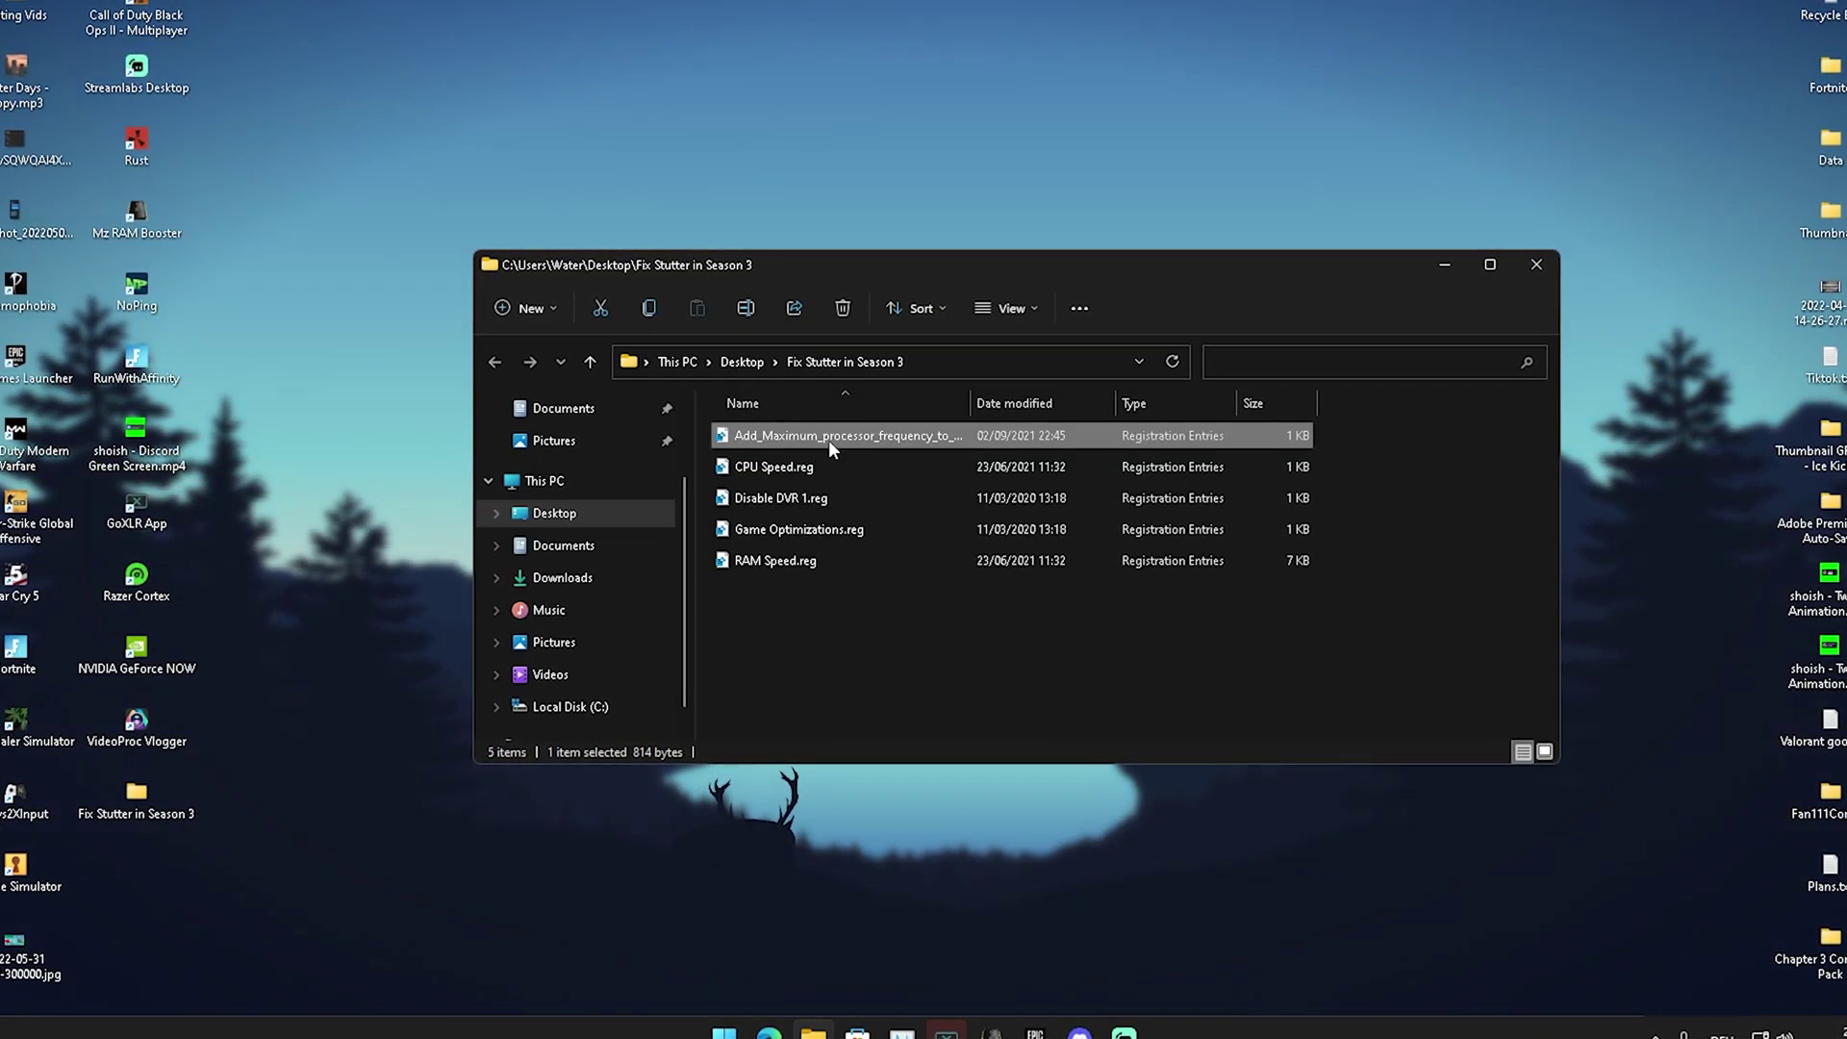
double_click(812, 467)
click(1077, 528)
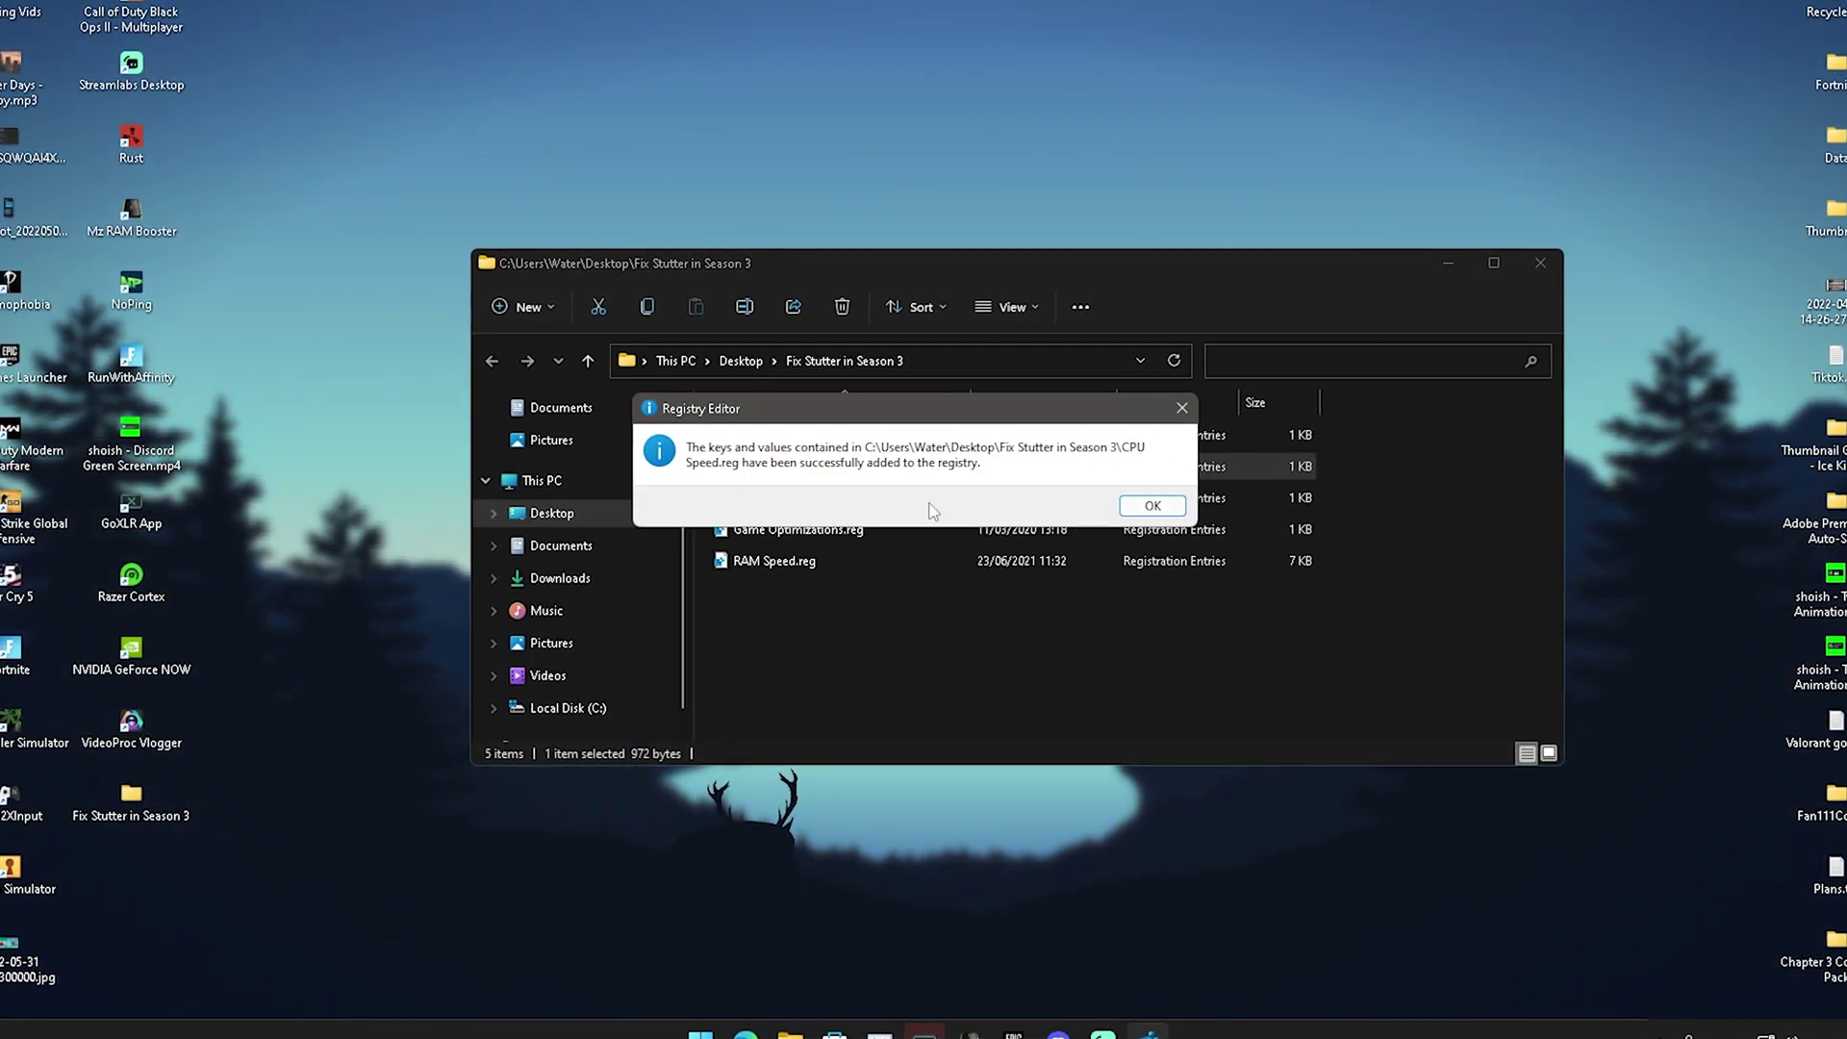
click(1151, 505)
Merge the Disable DVR 1 and Game Optimizations .reg files into the registry.
click(797, 504)
double_click(794, 497)
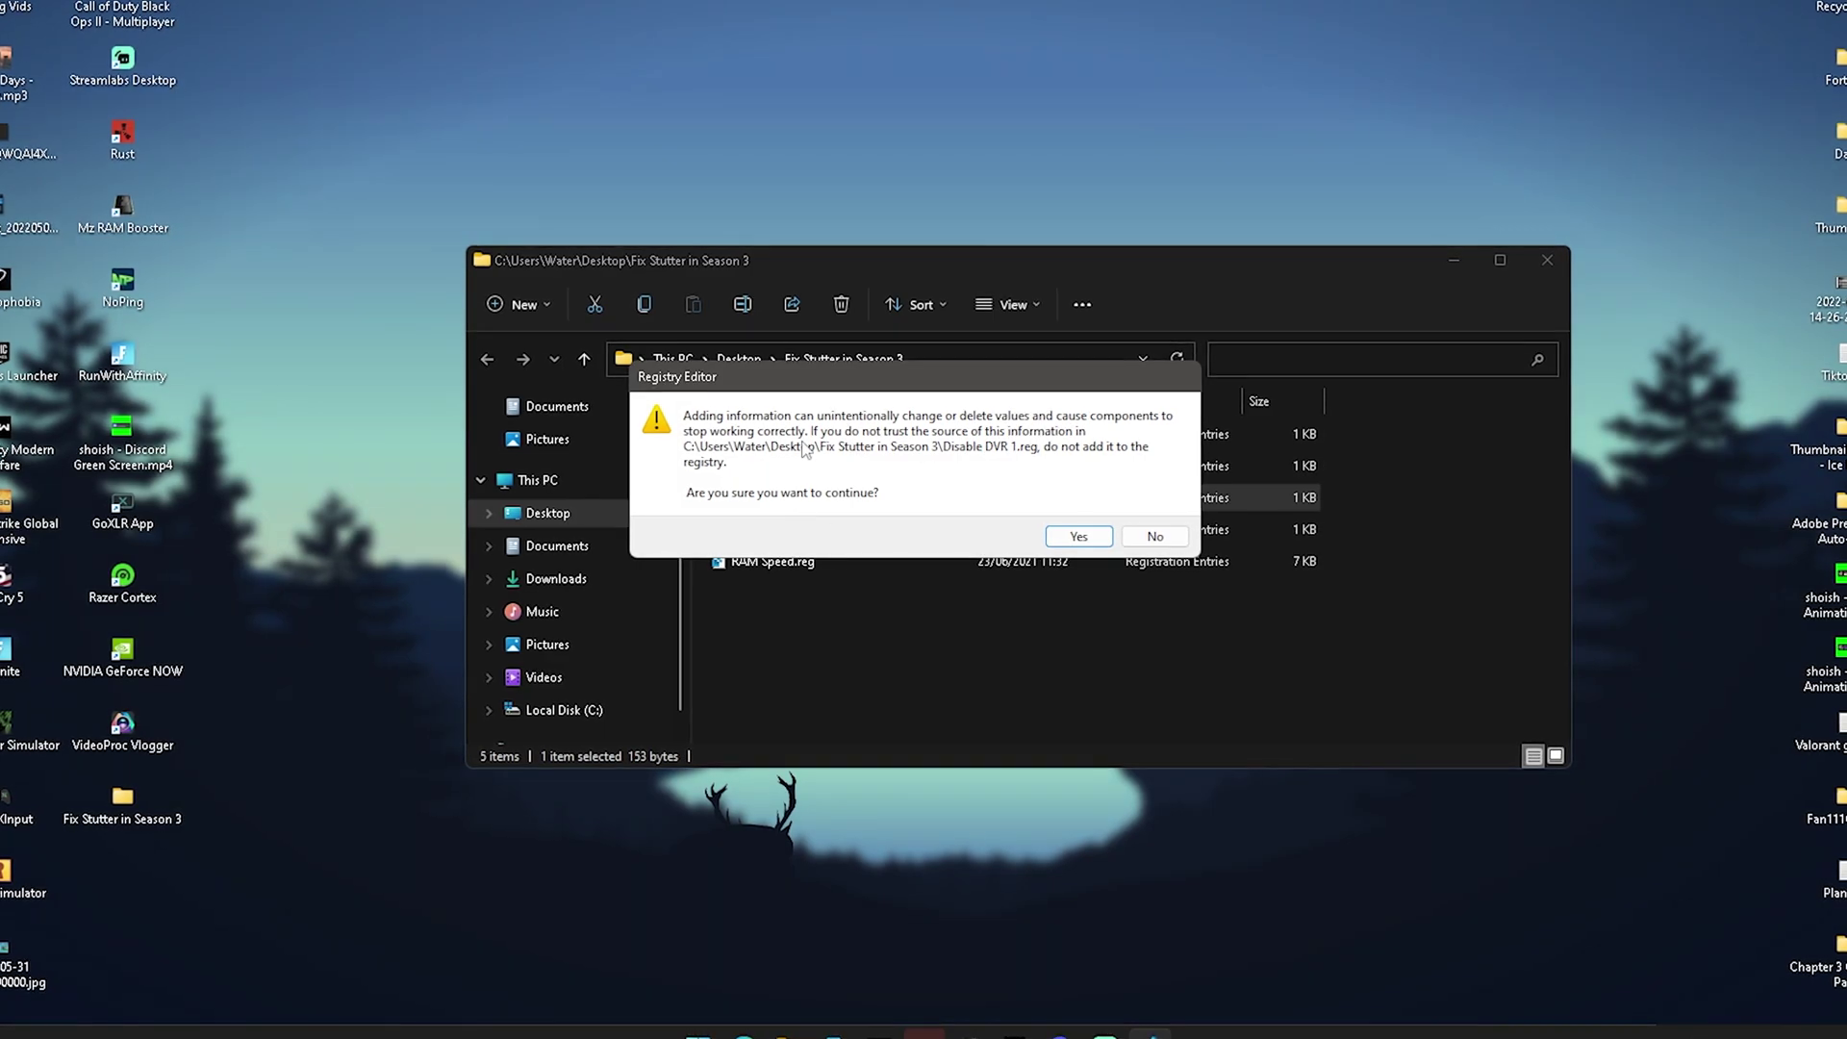
click(1185, 532)
key(Return)
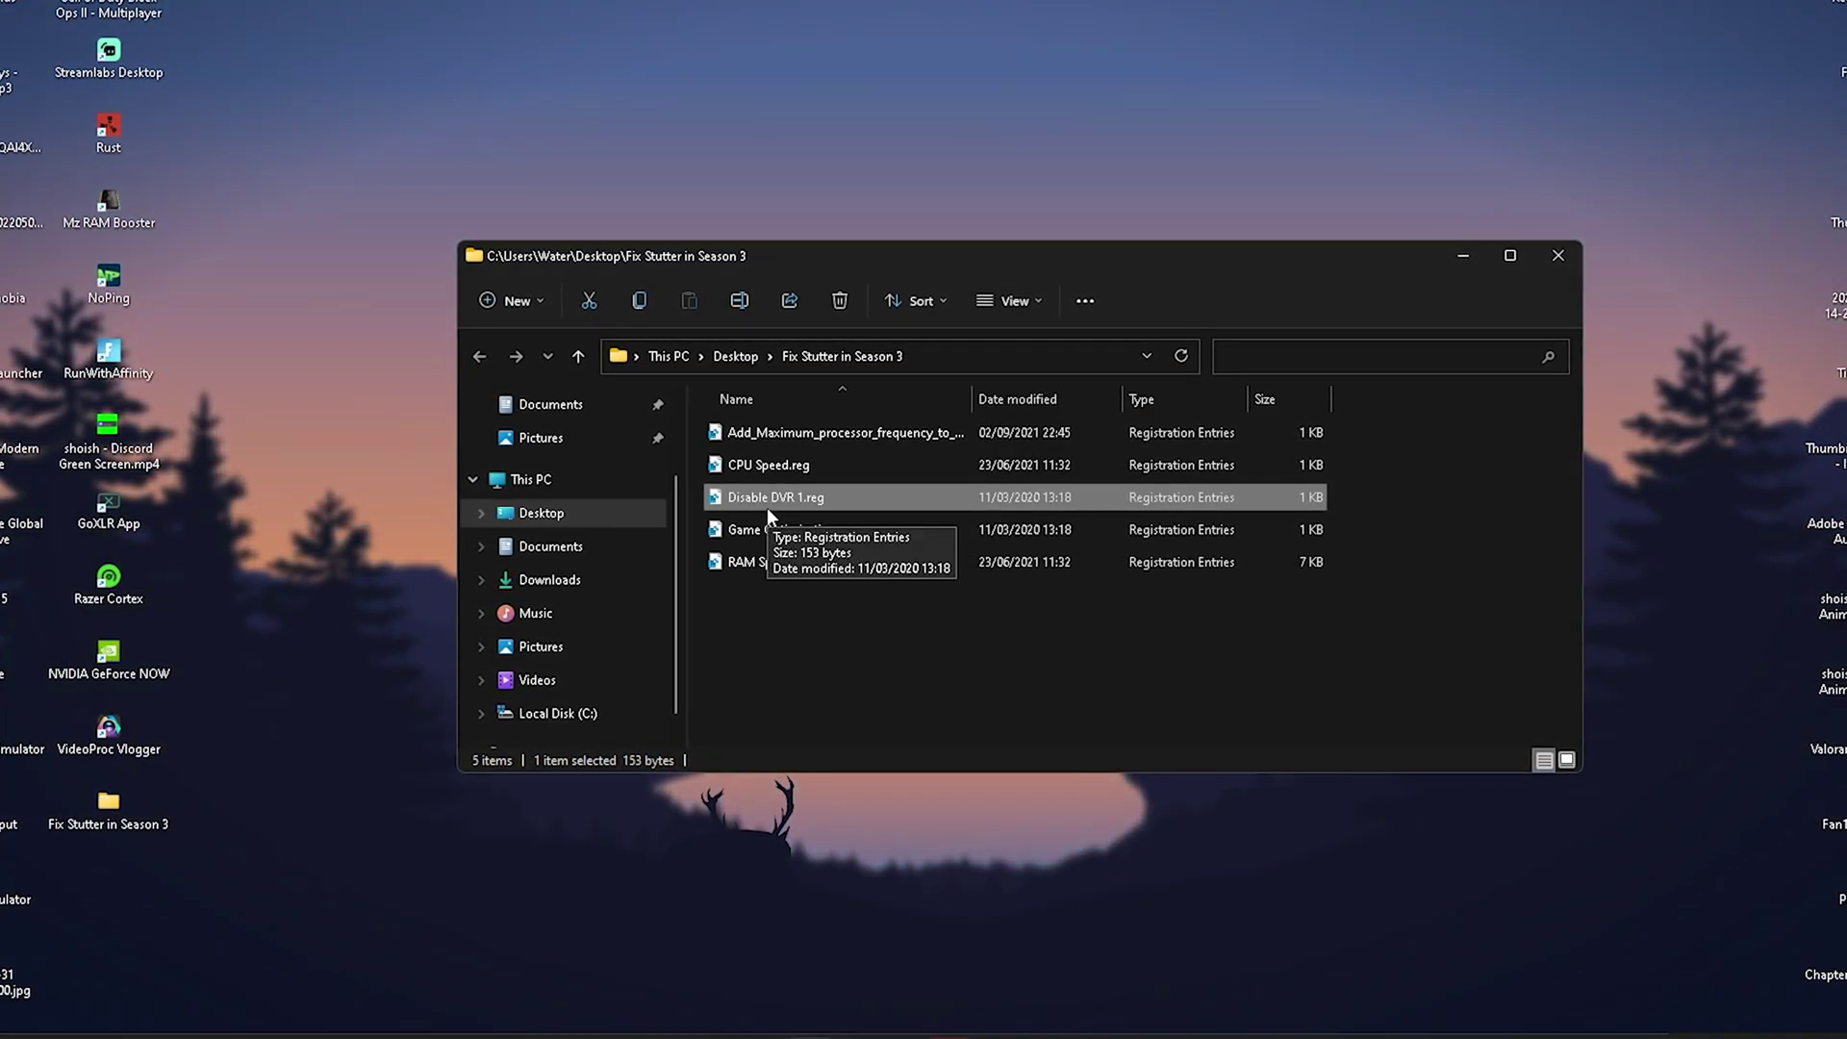
double_click(736, 529)
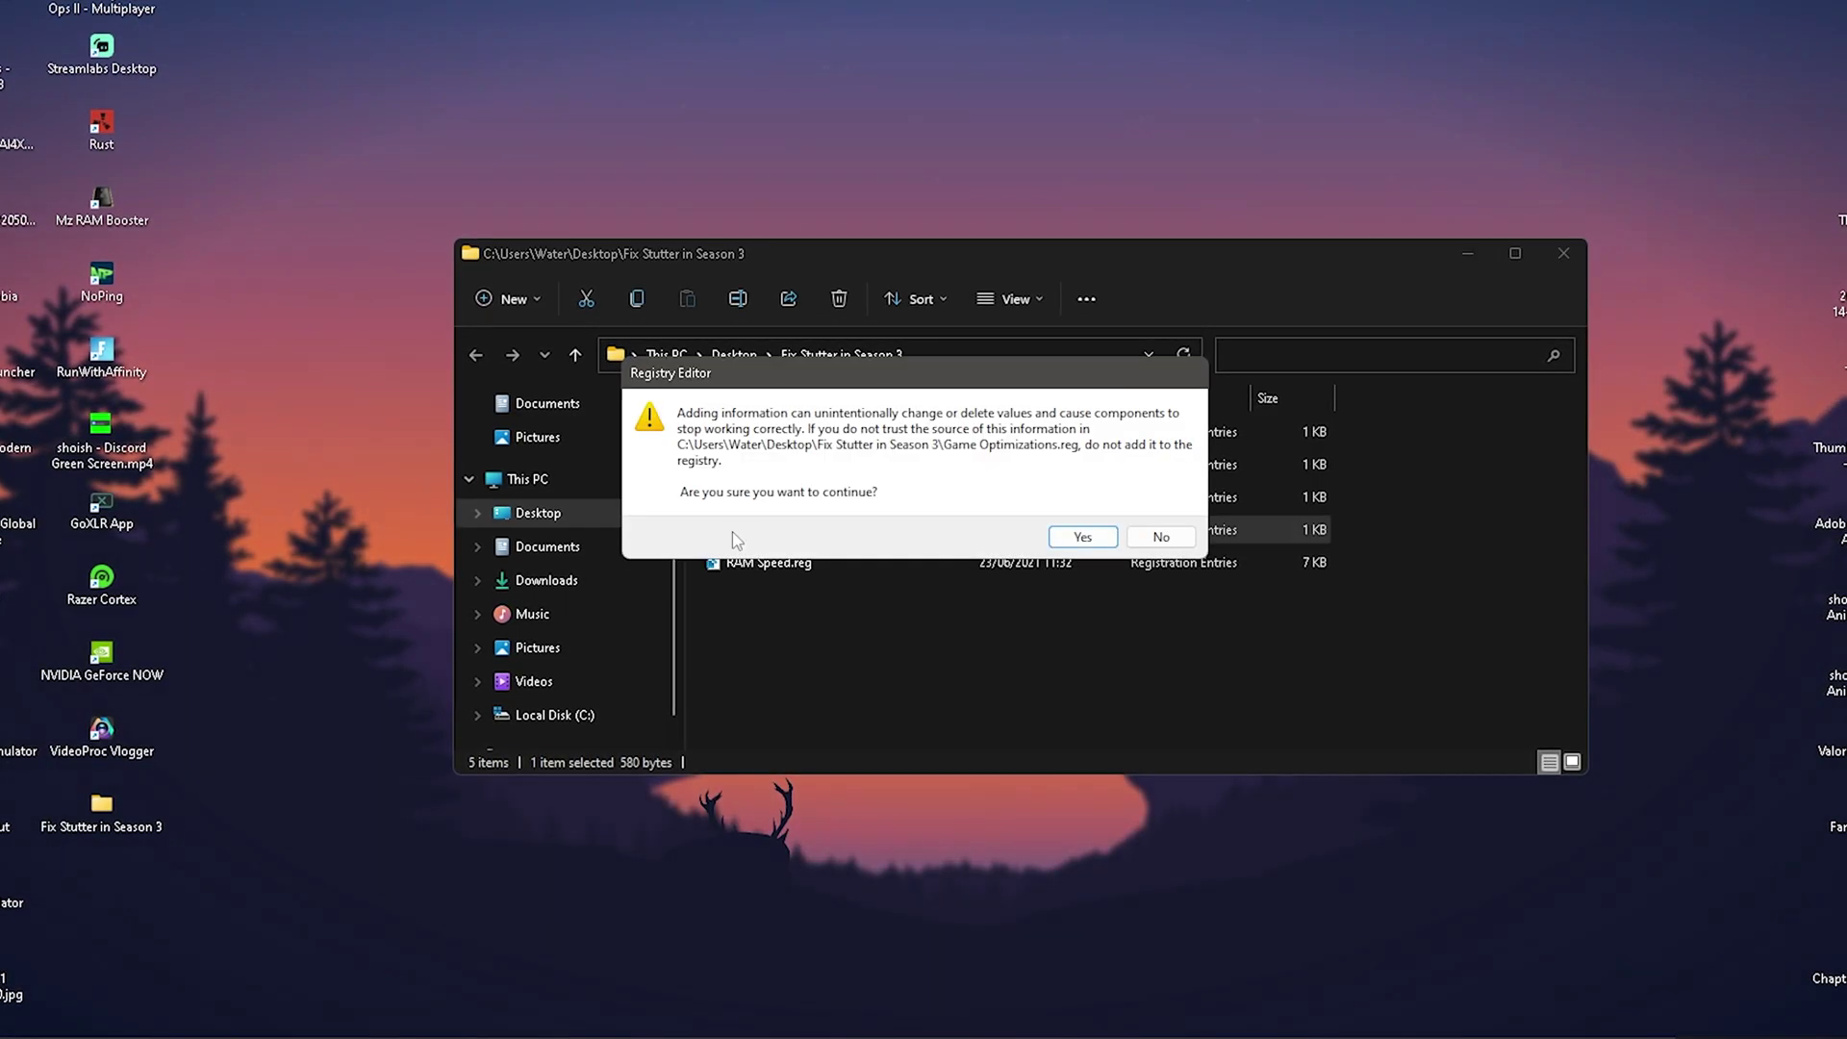
click(1096, 537)
key(Return)
Merge RAM Speed.reg into the registry and close the Fix Stutter in Season 3 folder.
double_click(1097, 562)
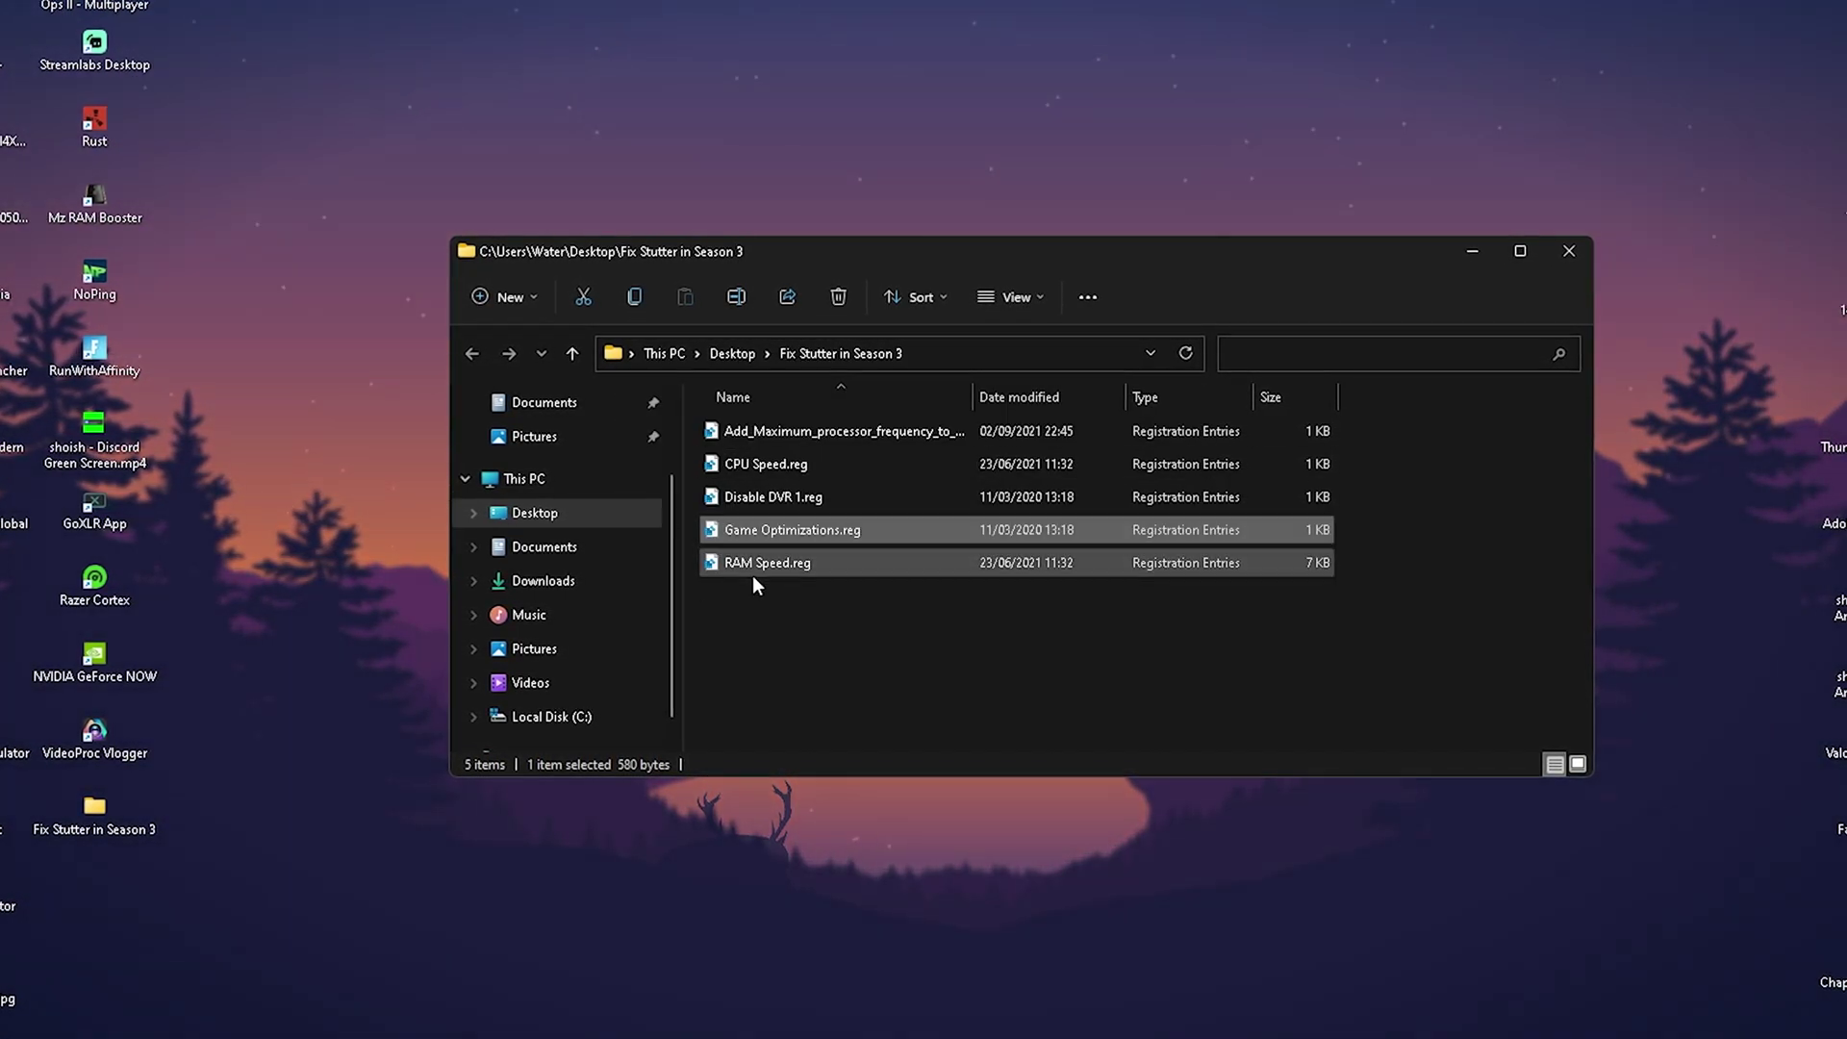
click(1087, 529)
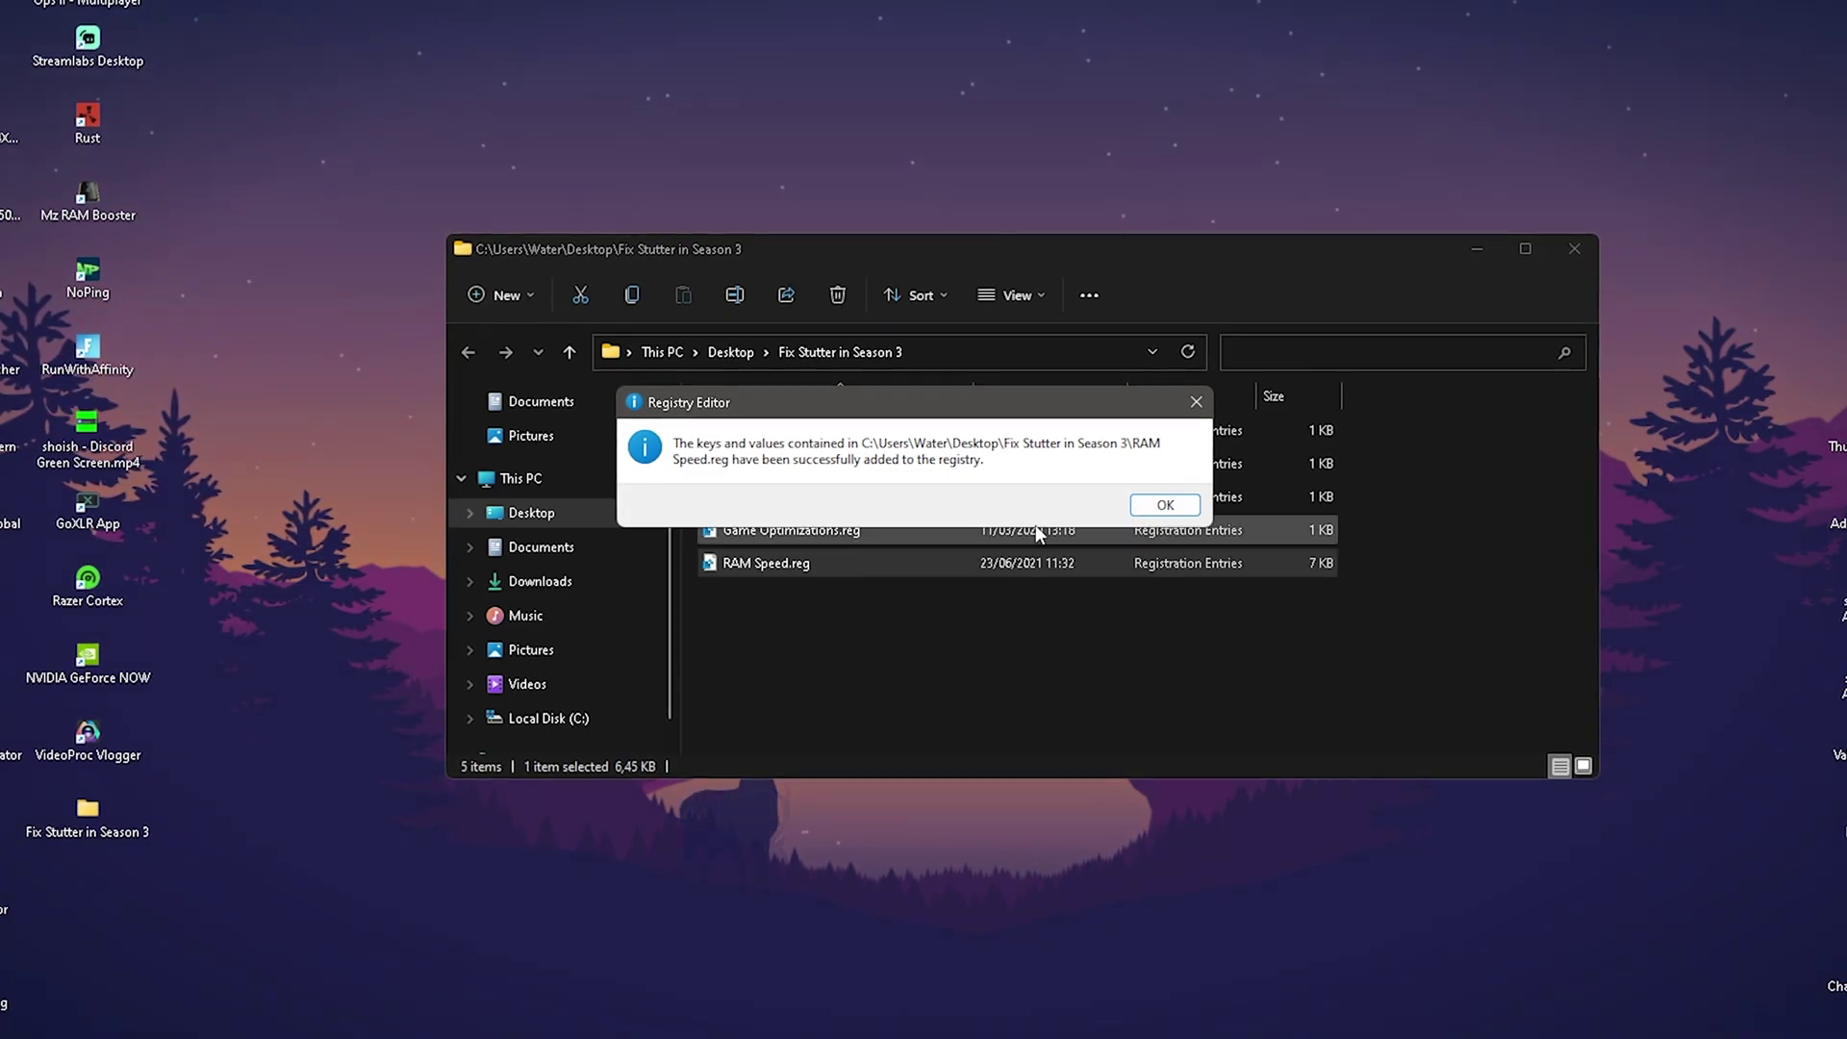
click(1152, 506)
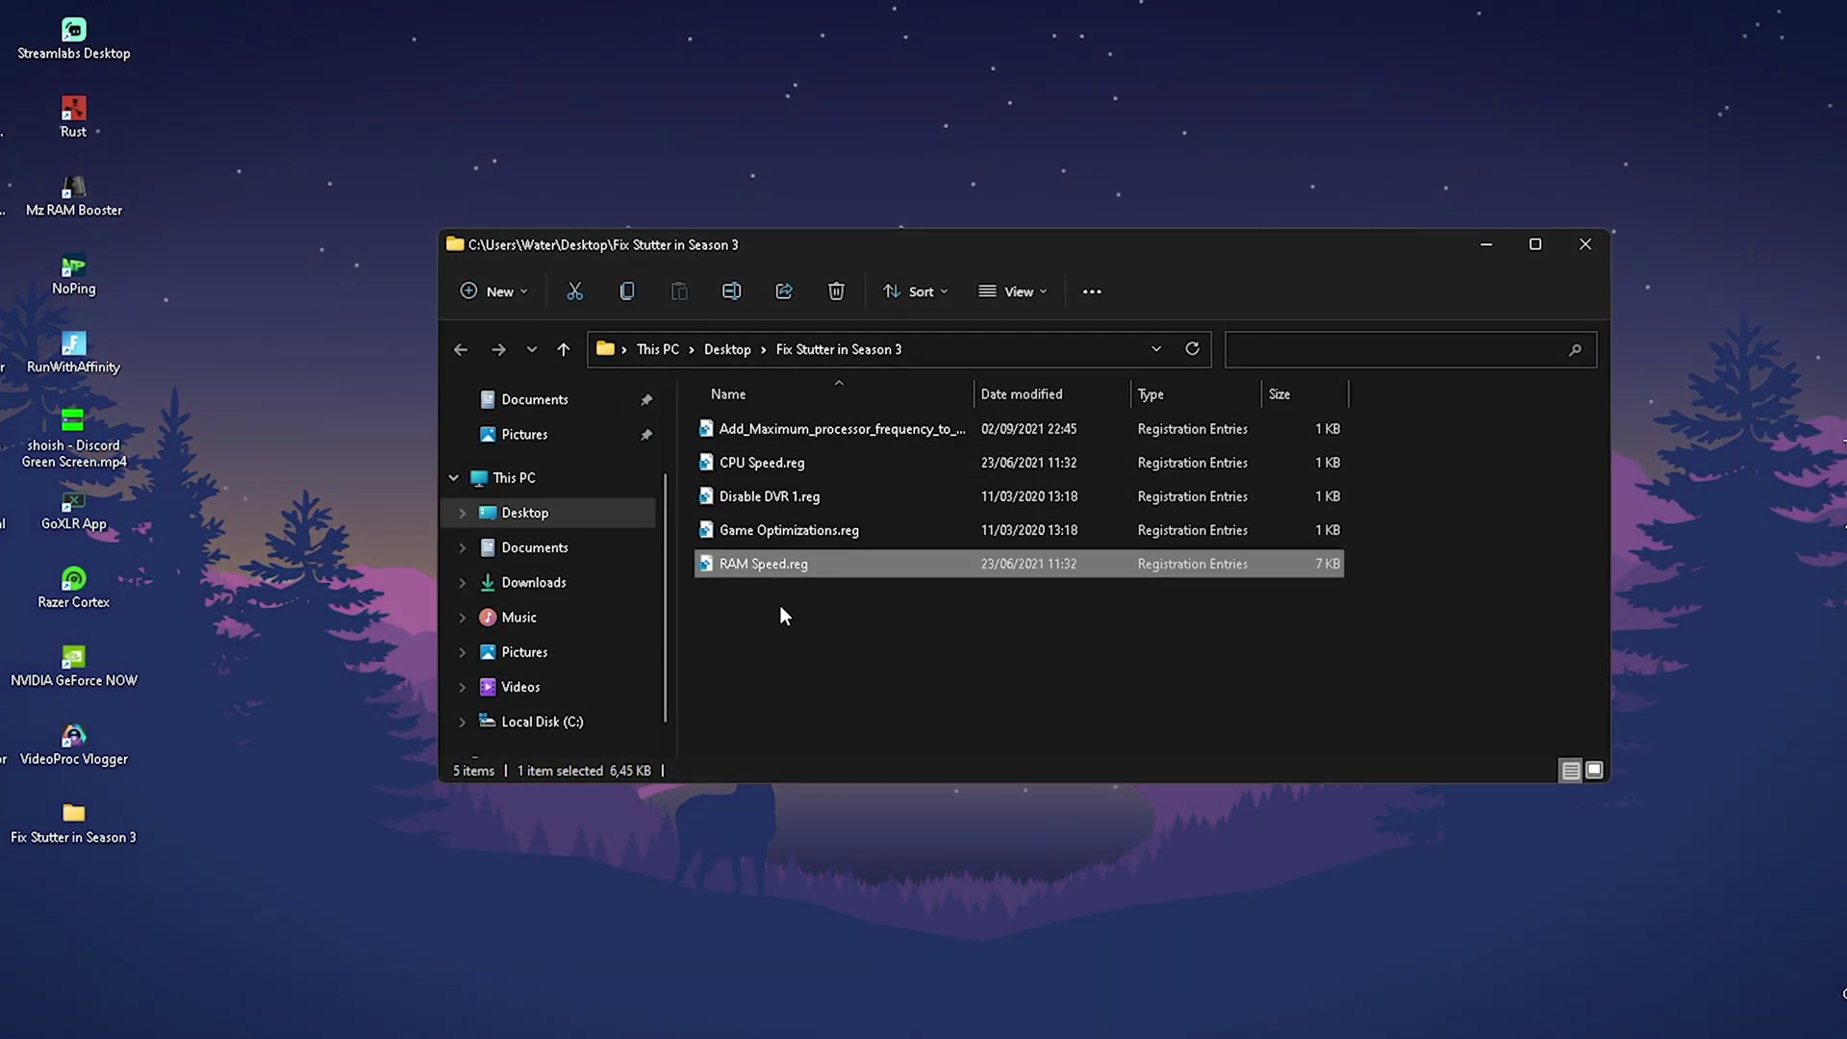
click(1582, 246)
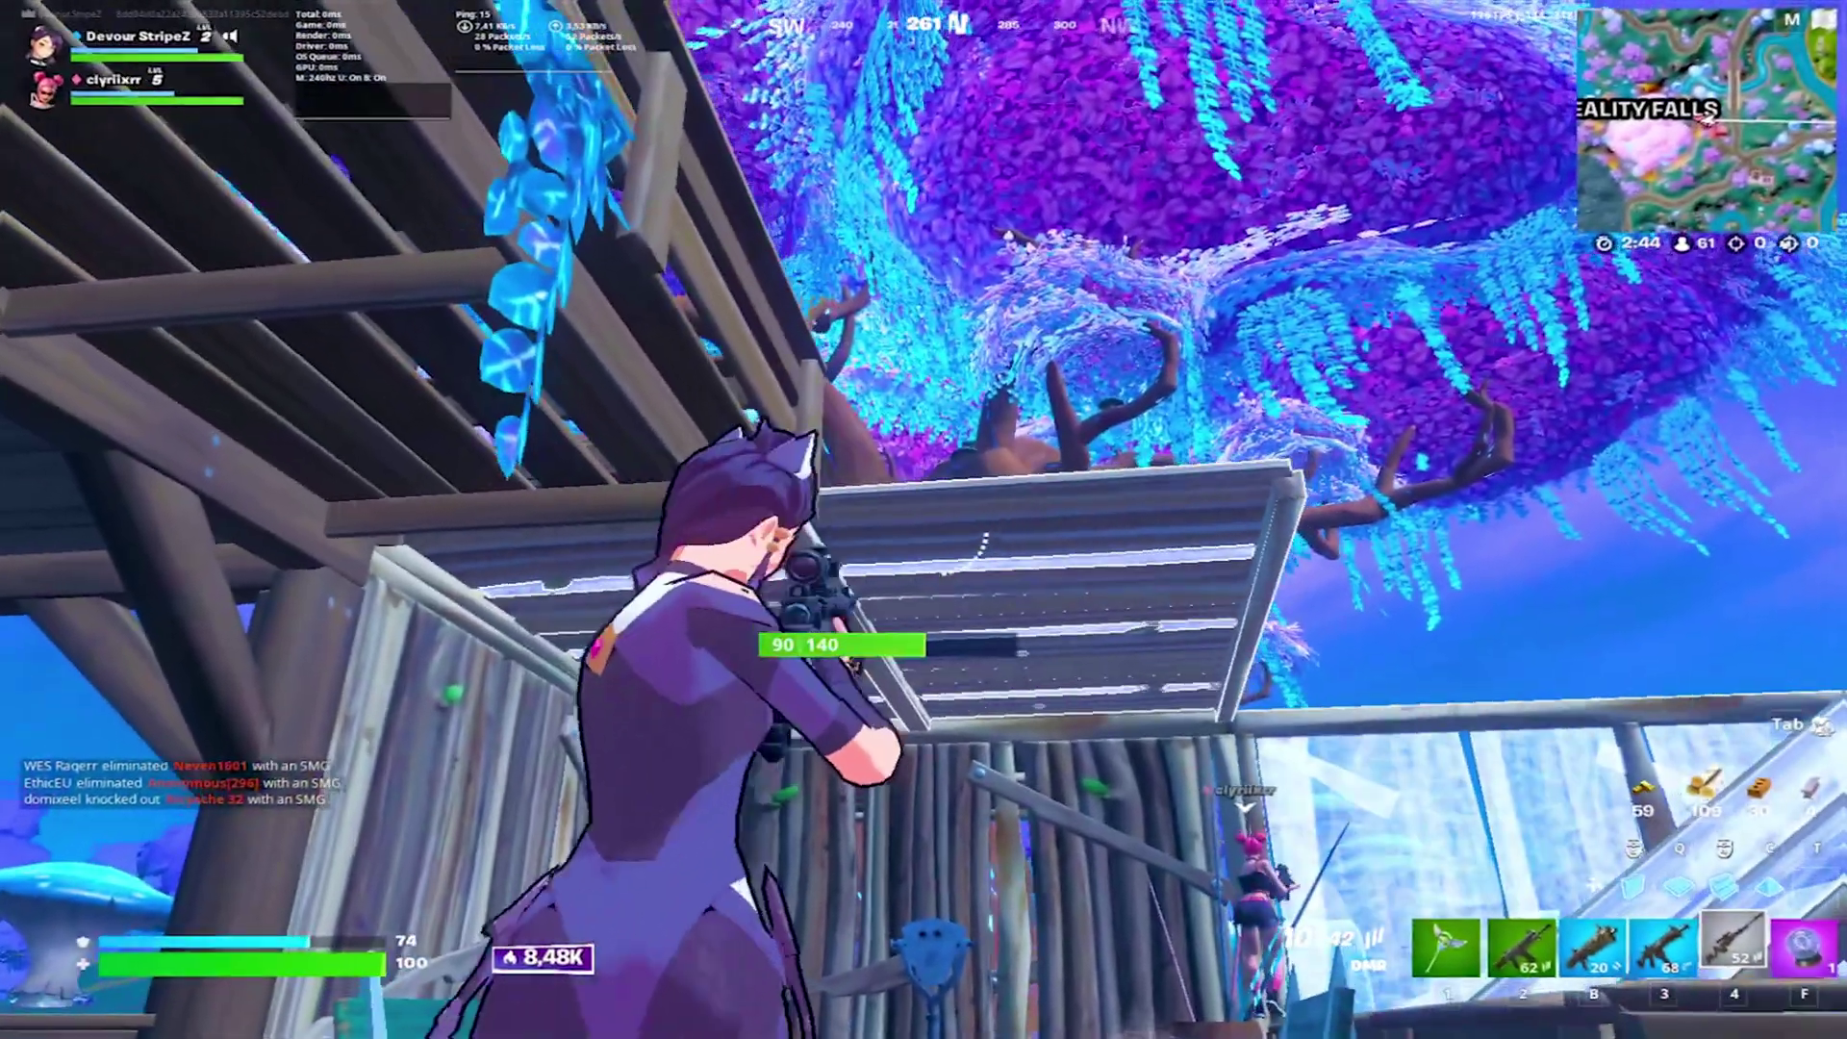
Scope in with the DMR and land four shots on the opponent.
right_click(924, 519)
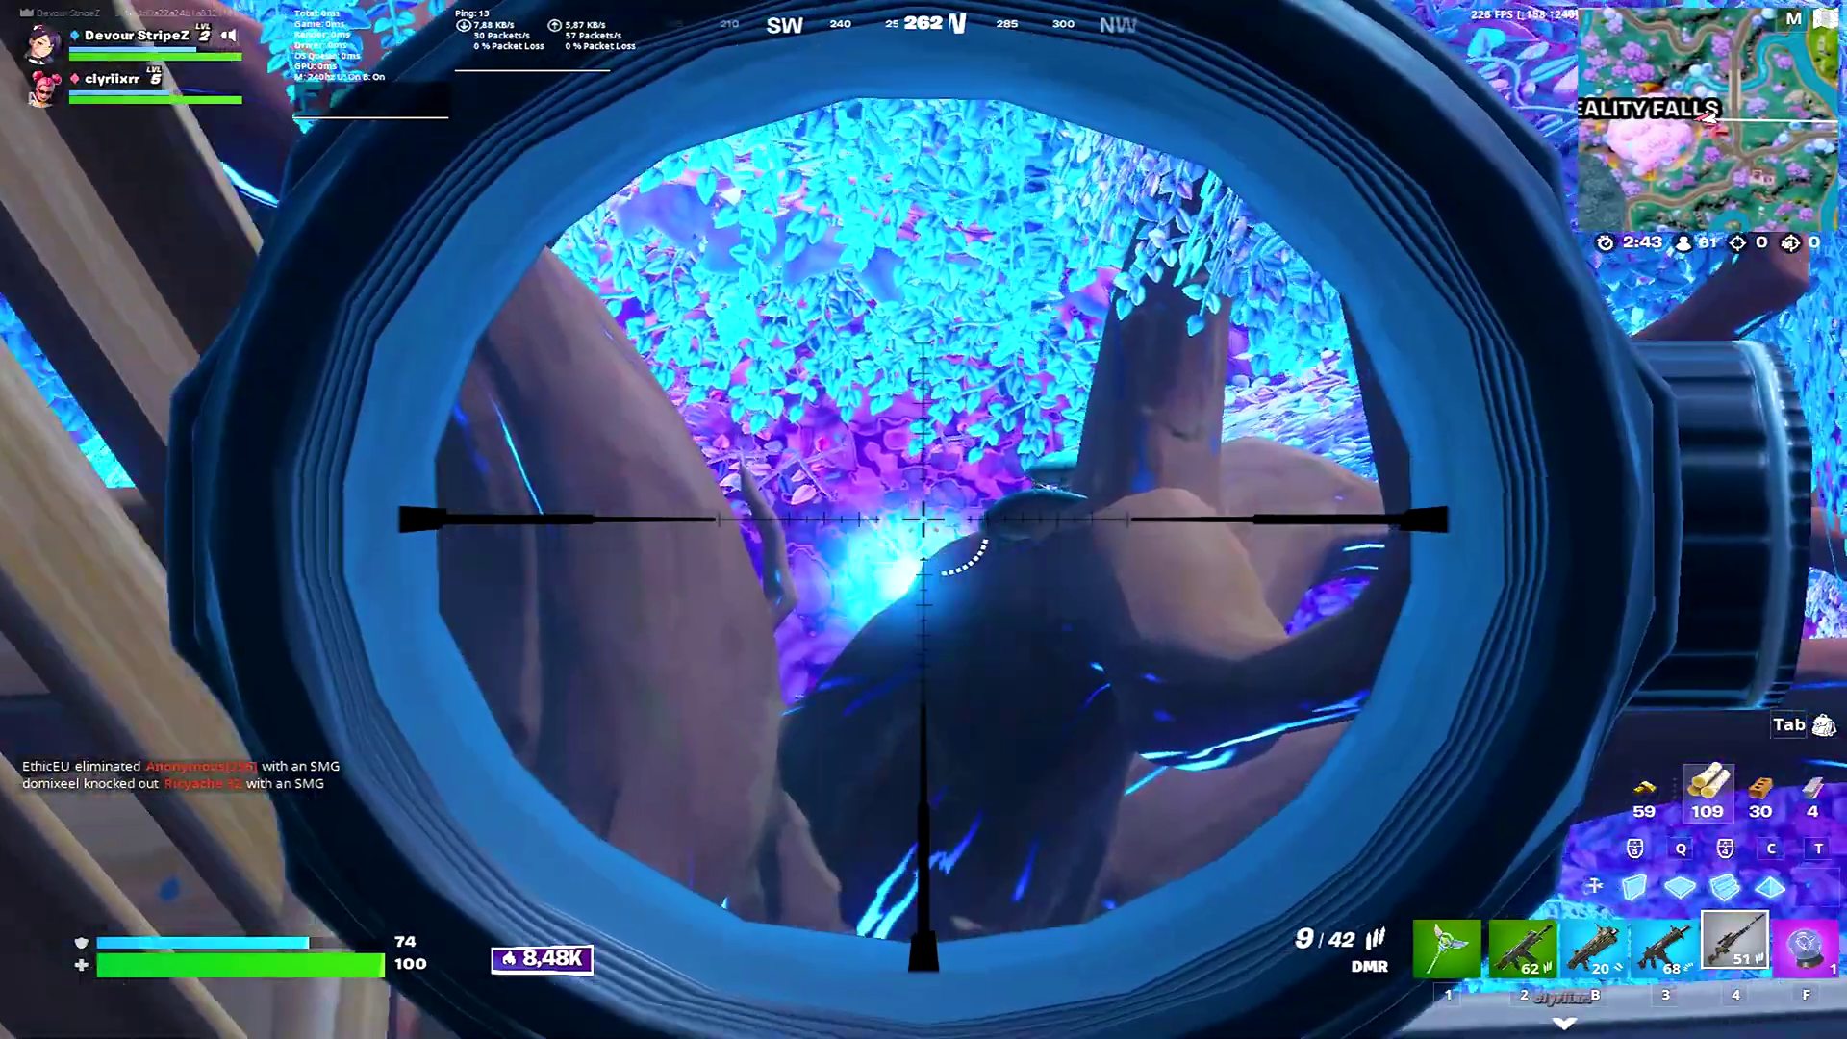
click(924, 520)
click(923, 519)
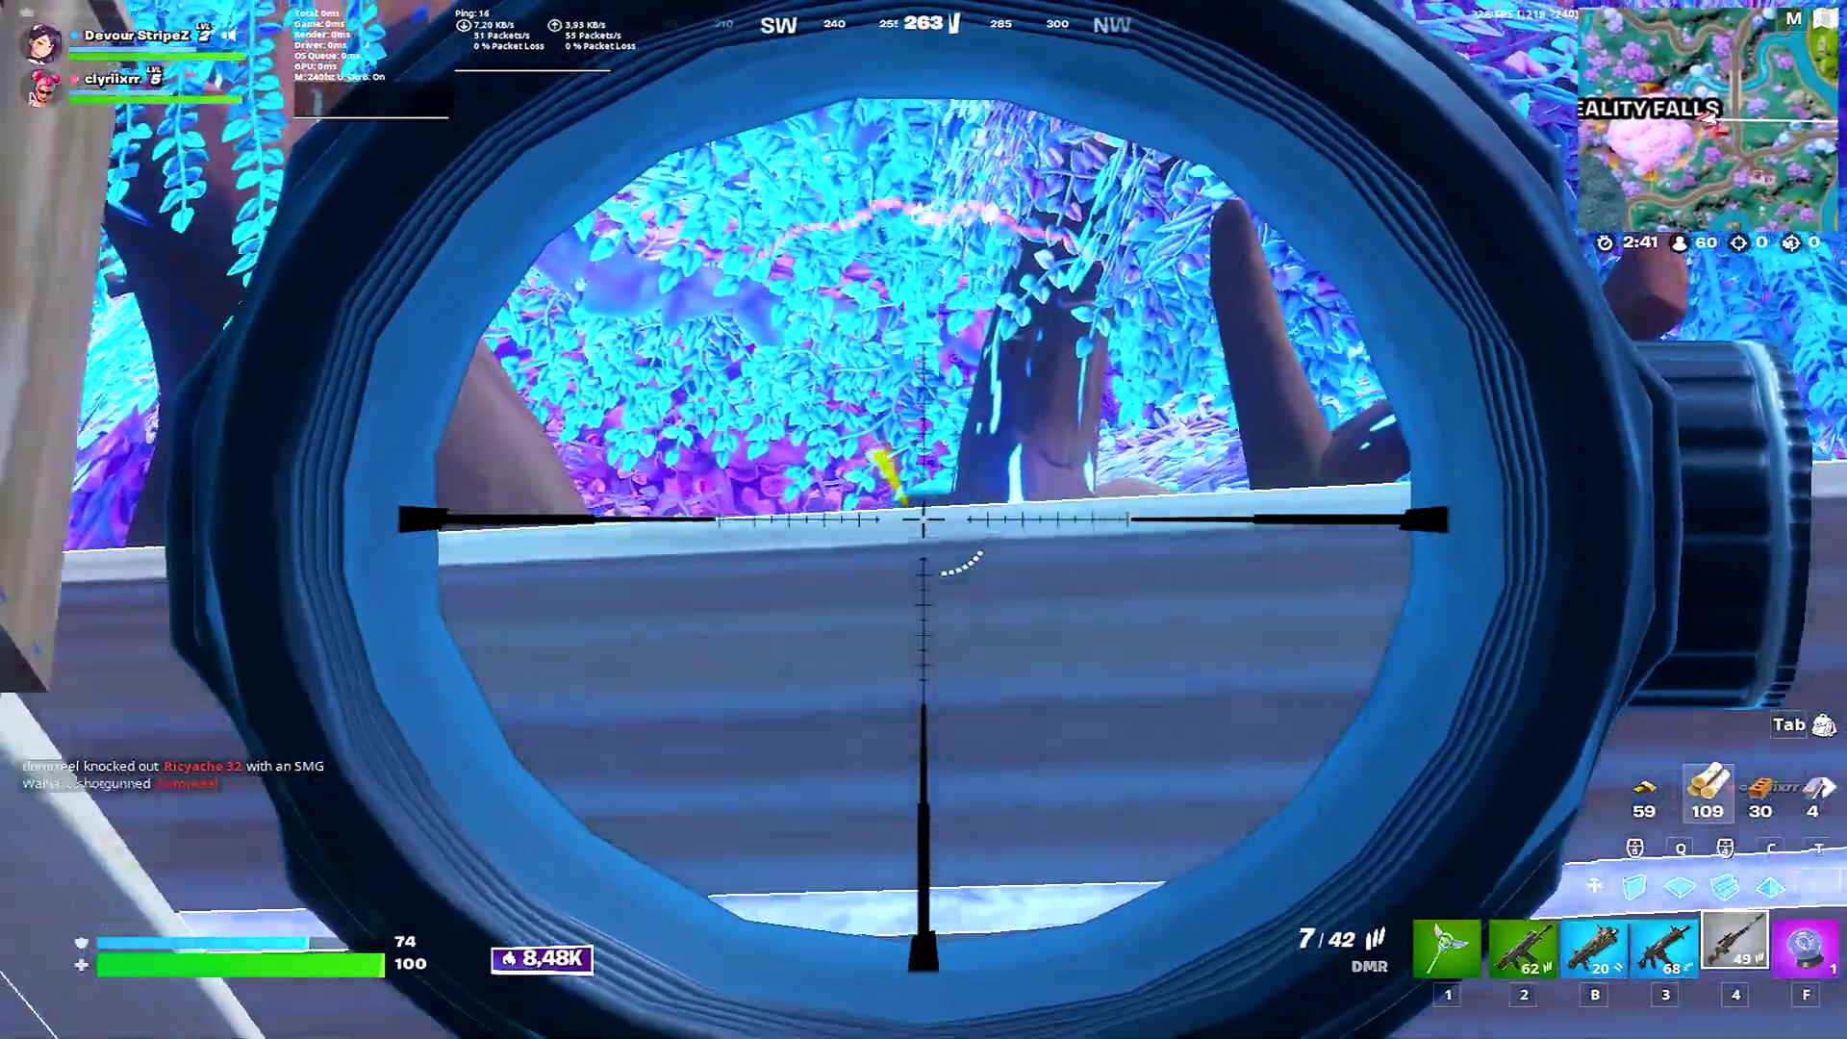
click(924, 520)
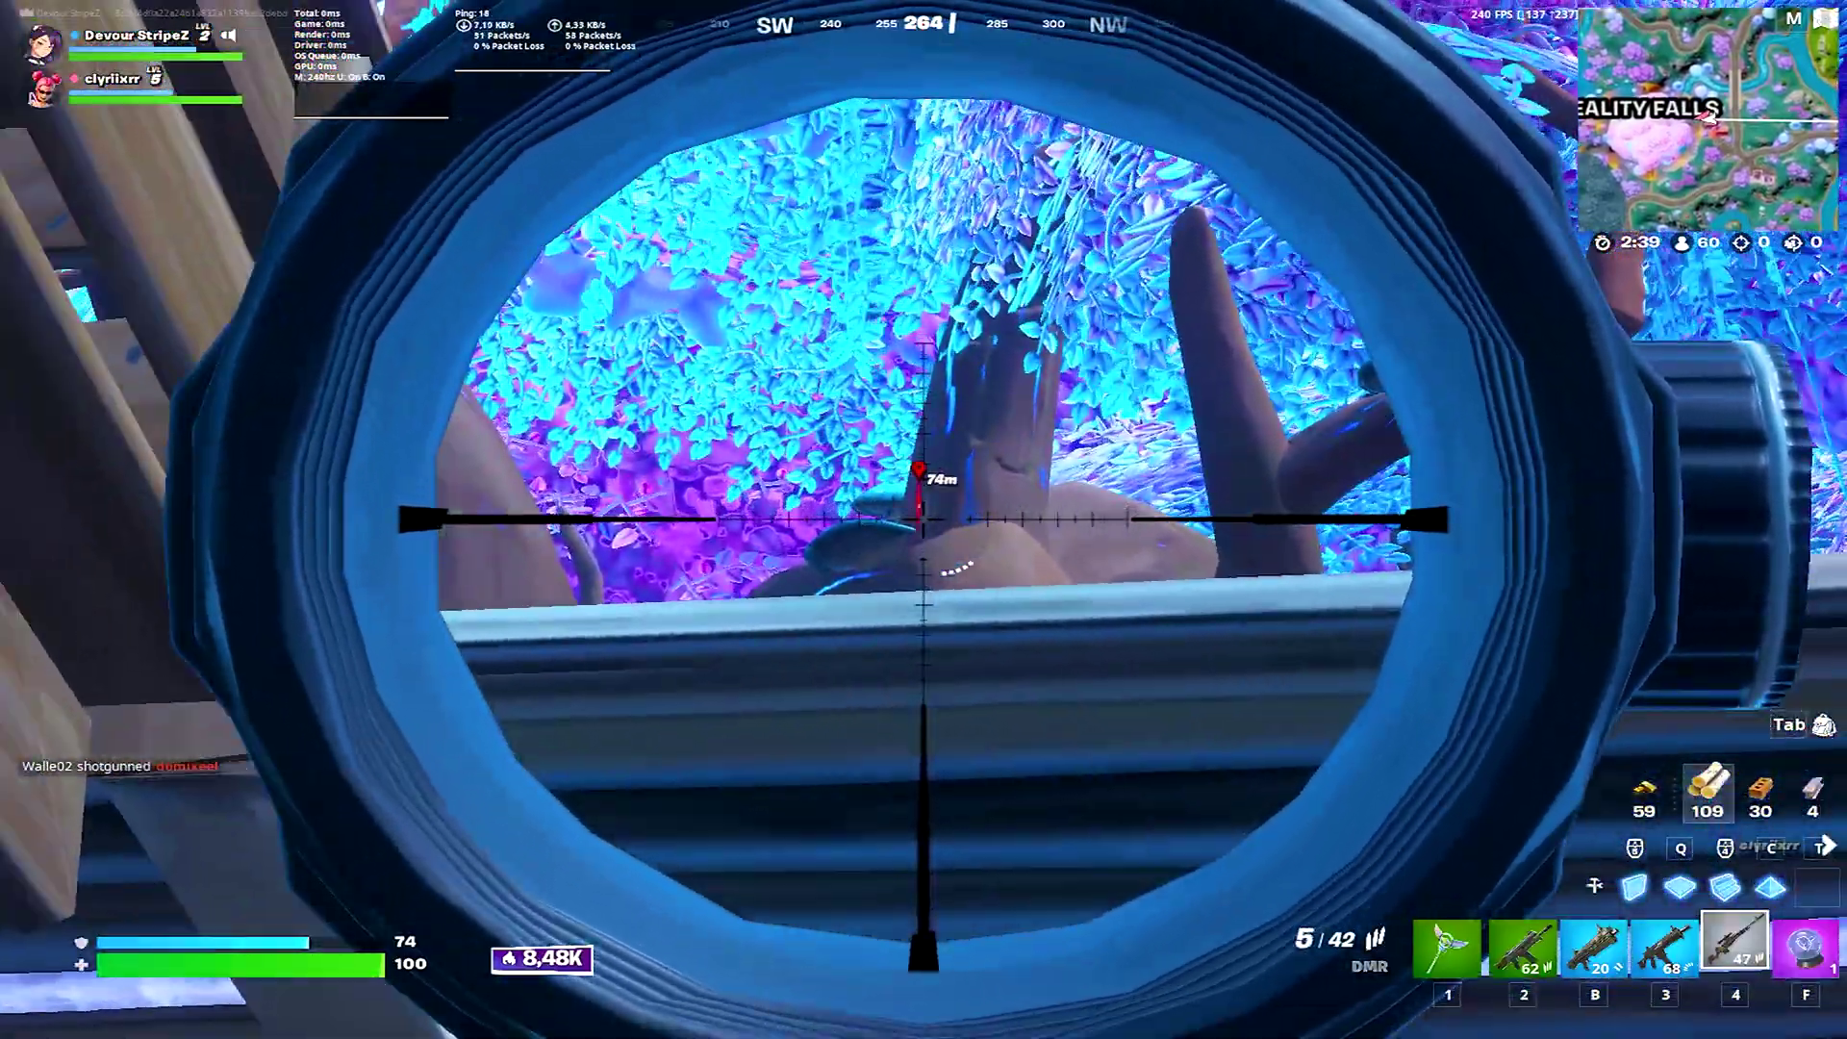
click(924, 520)
Reload while crouching by the wall, place a ramp in the gap, then launch upward.
key(r)
key(w)
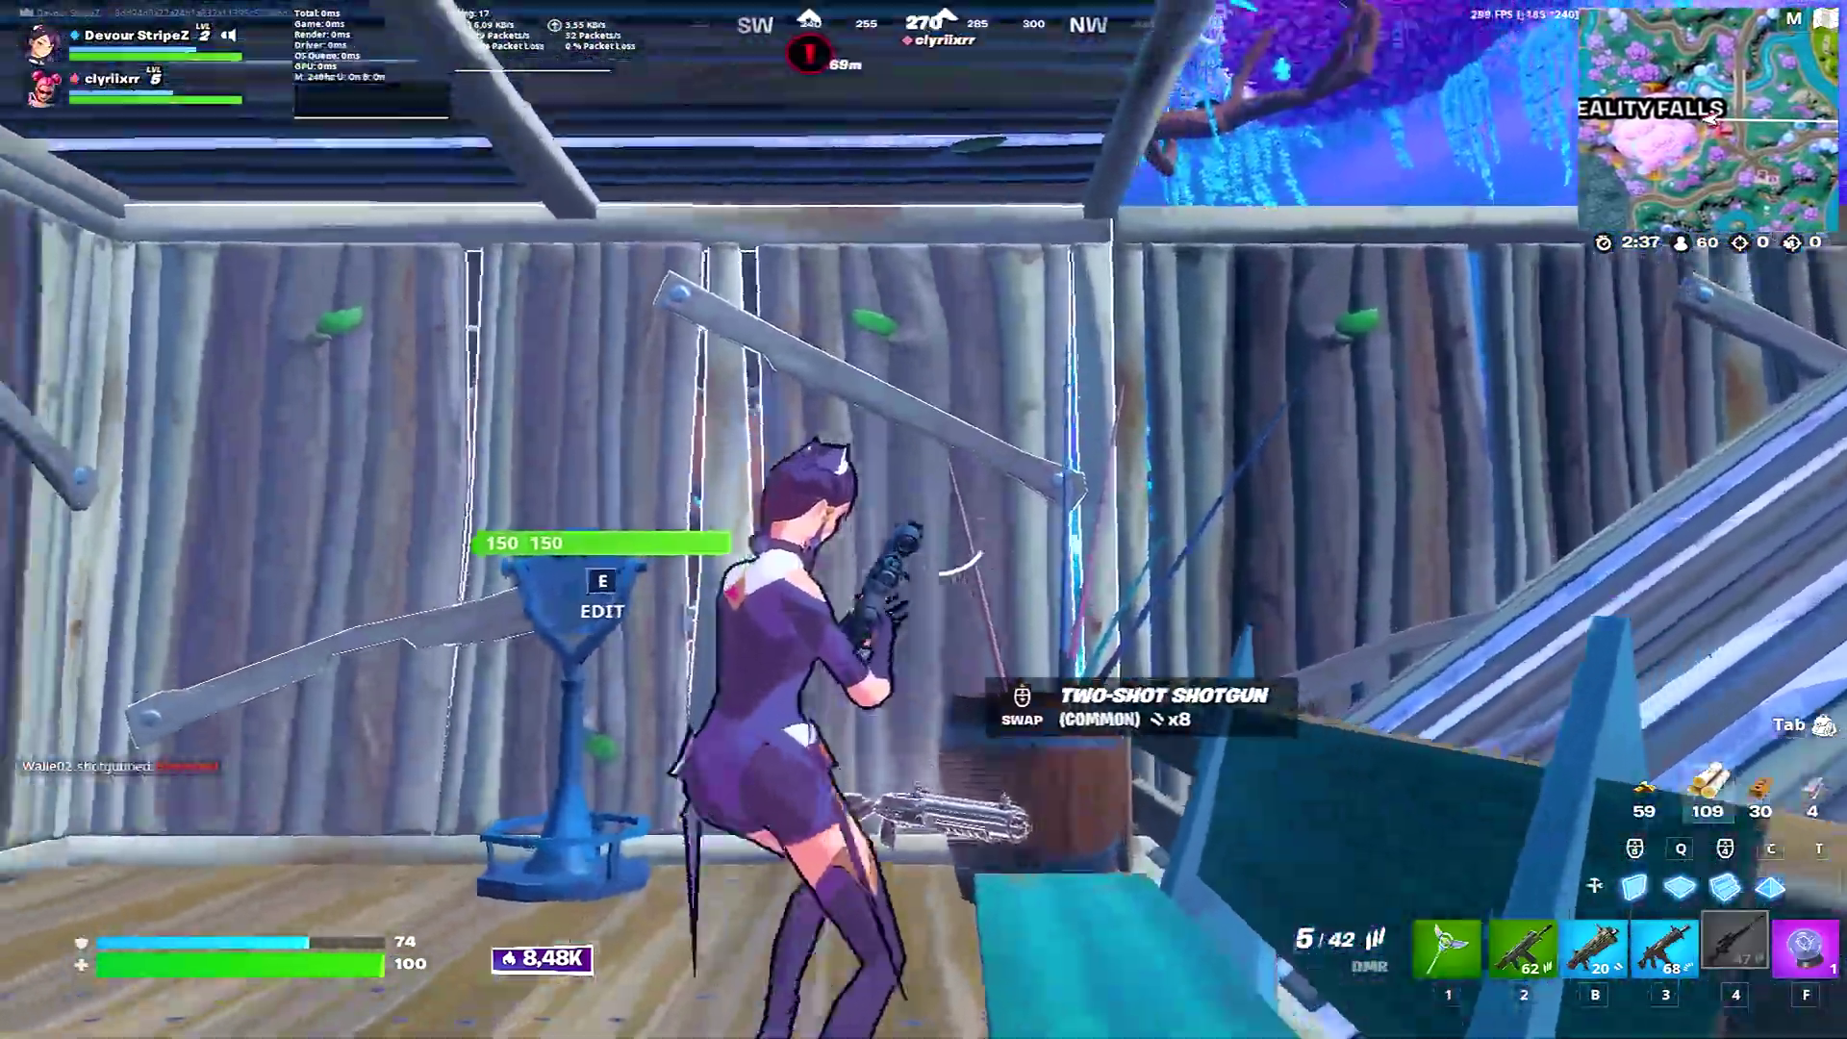
key(ctrl)
key(w)
key(q)
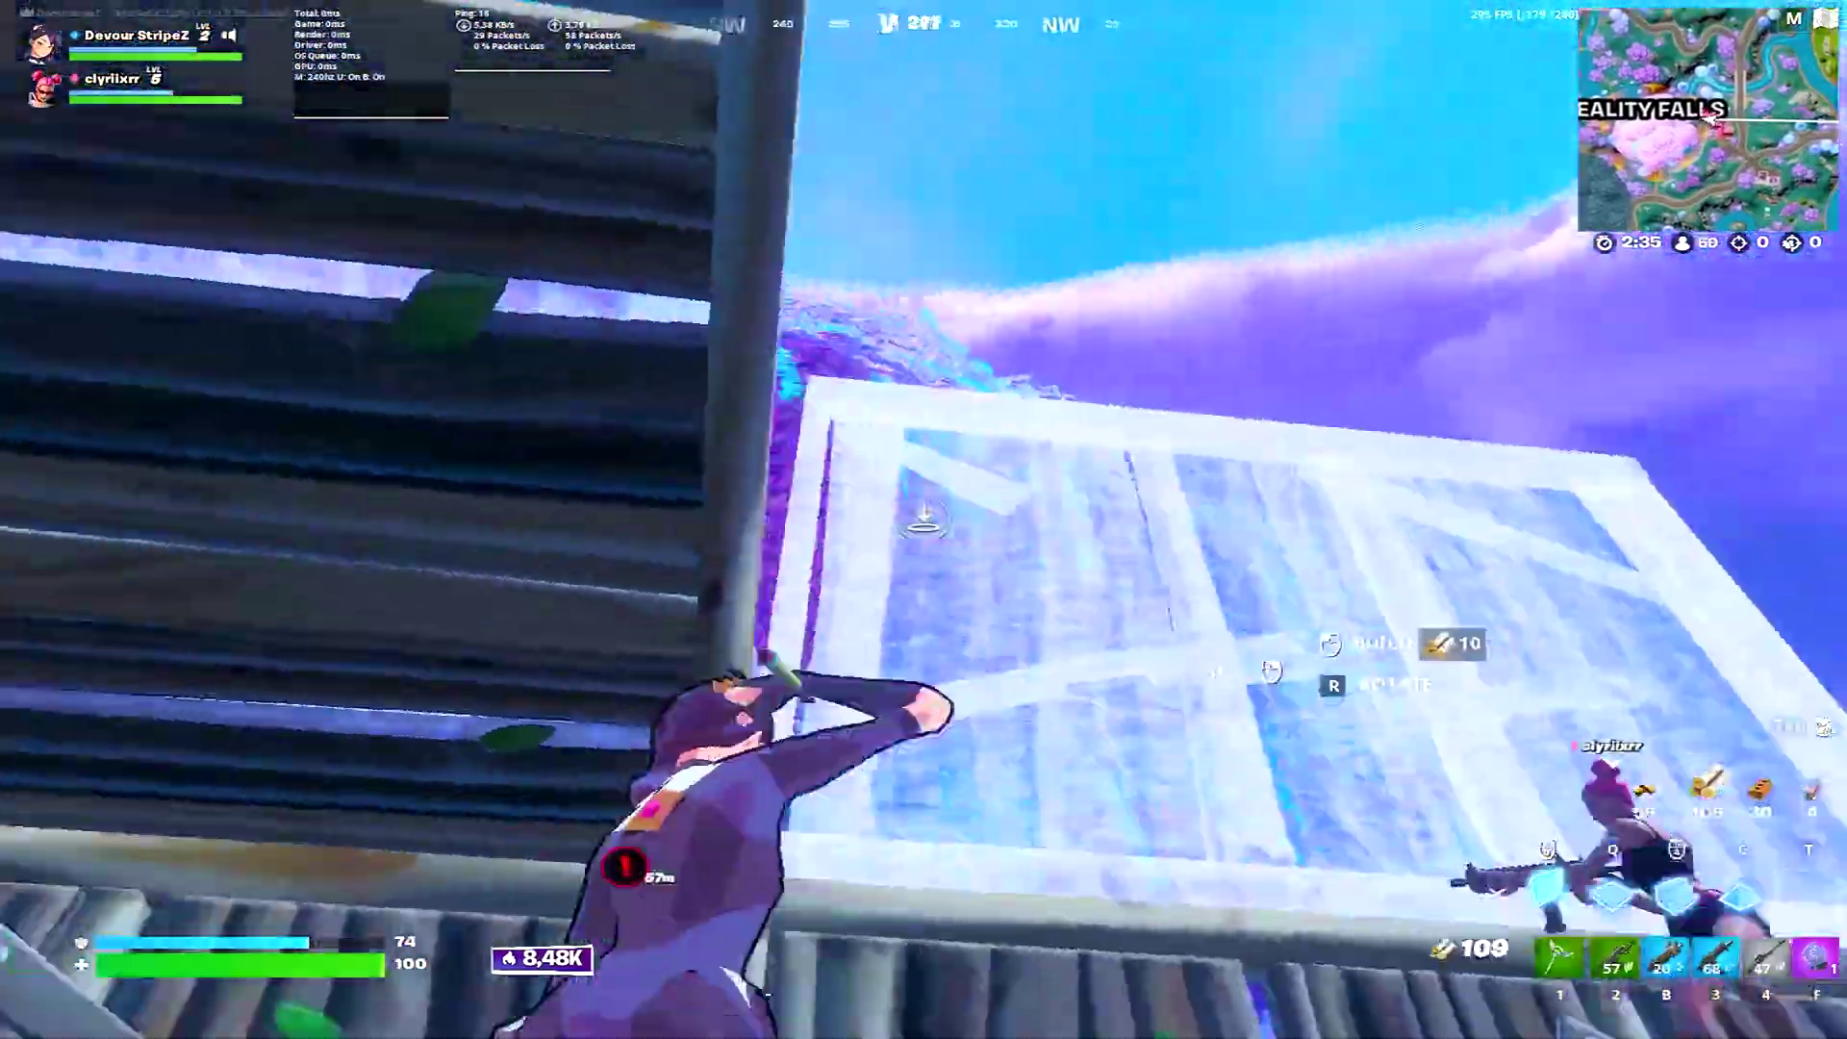
click(924, 520)
click(924, 519)
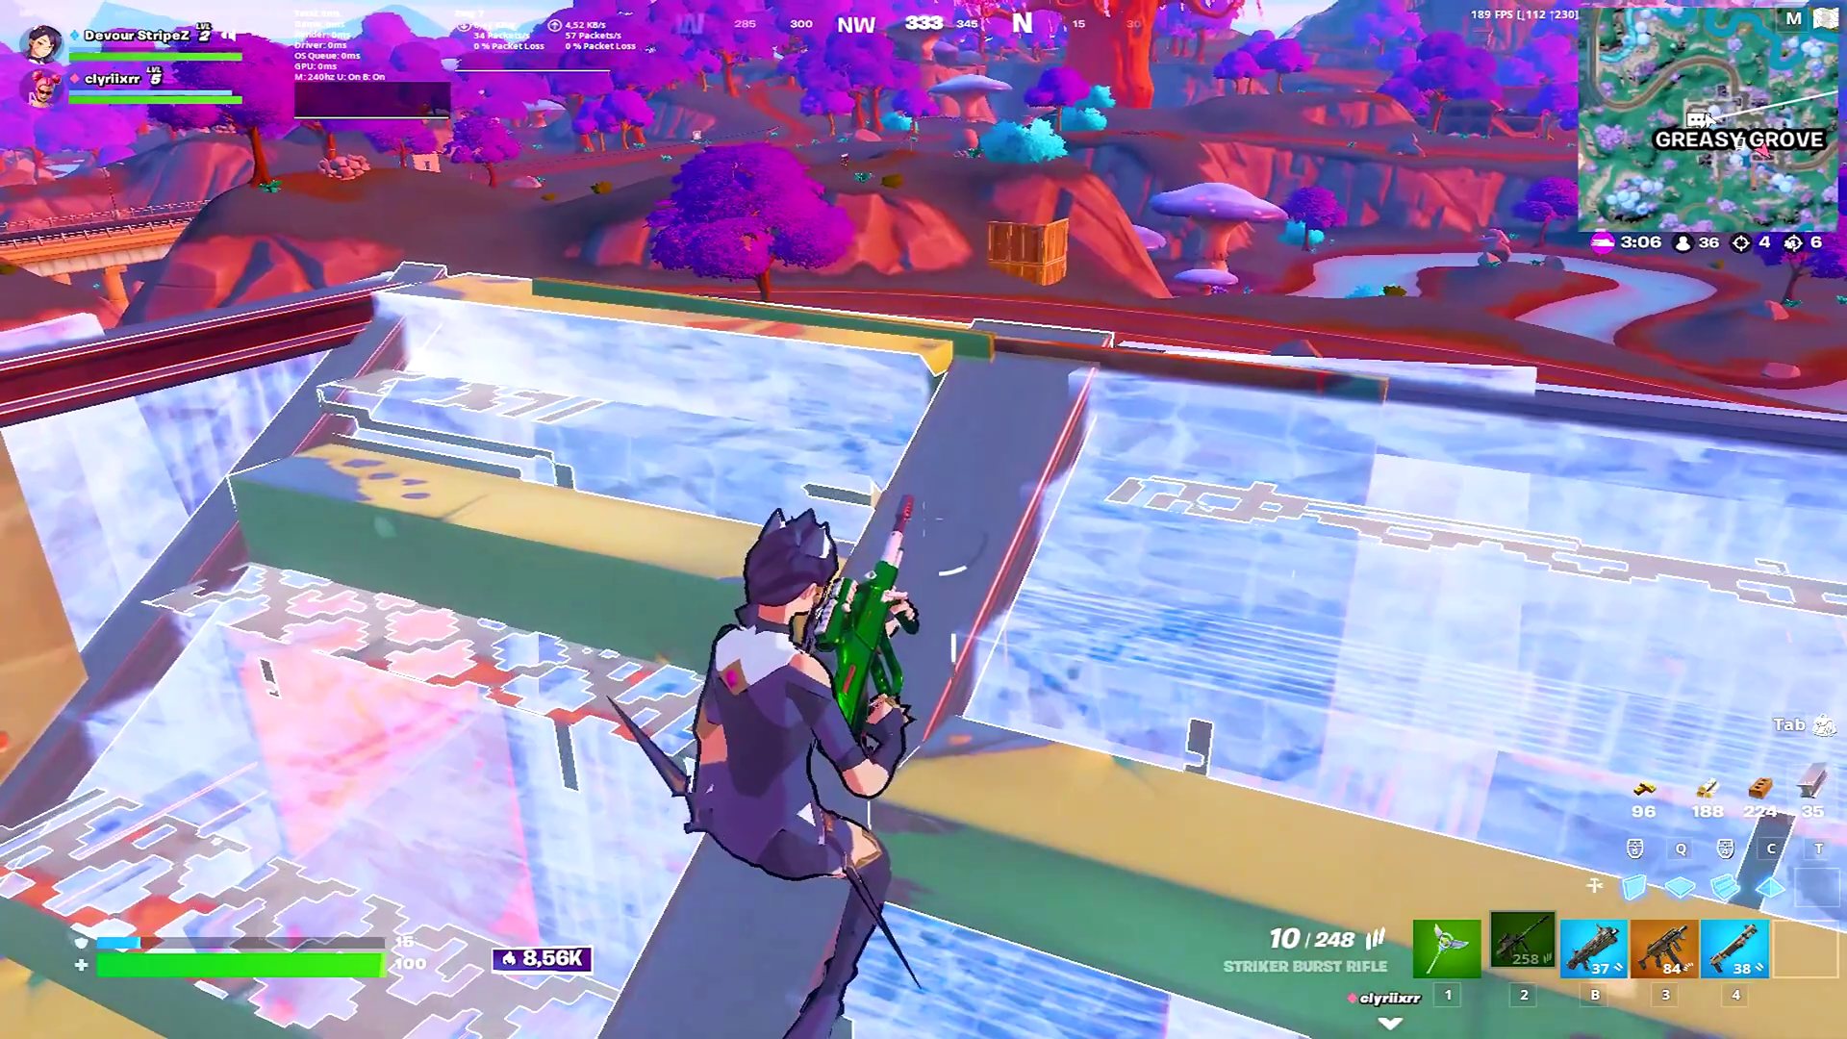
Knock down and finish the distant opponent with scoped Striker Burst Rifle bursts.
key(r)
right_click(923, 520)
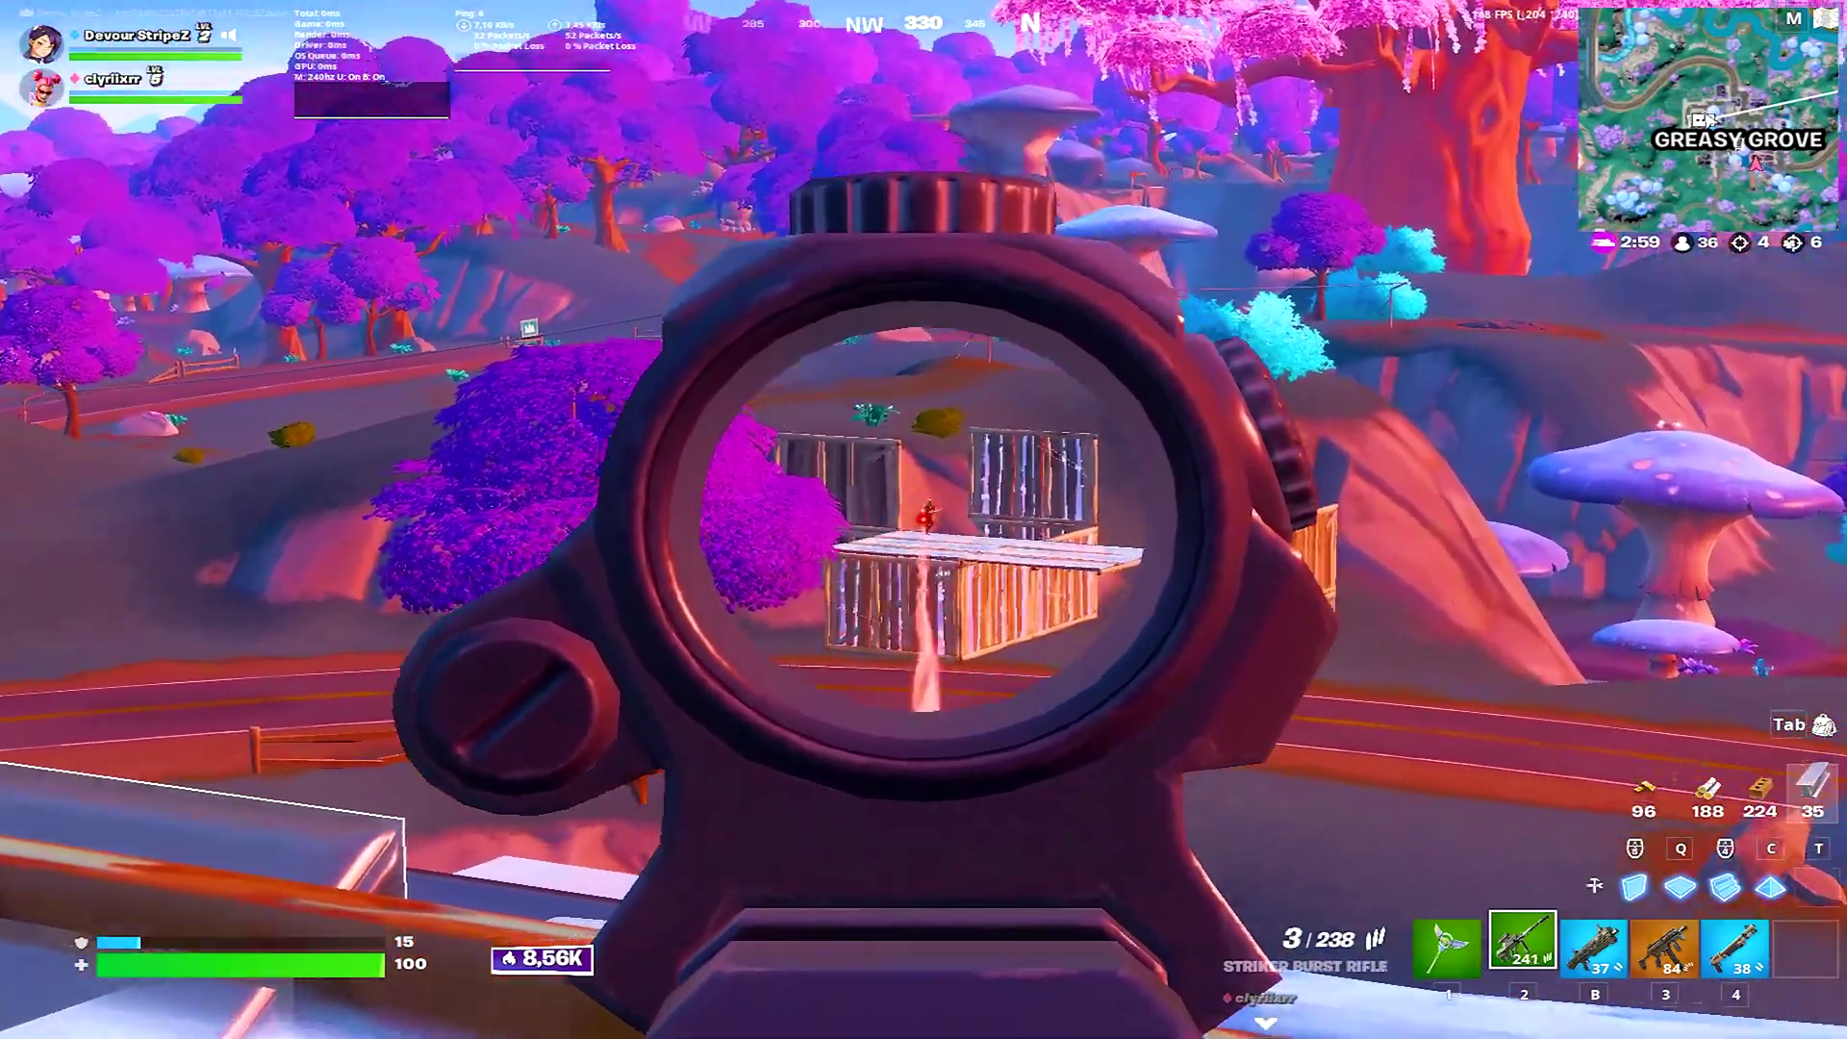
click(924, 520)
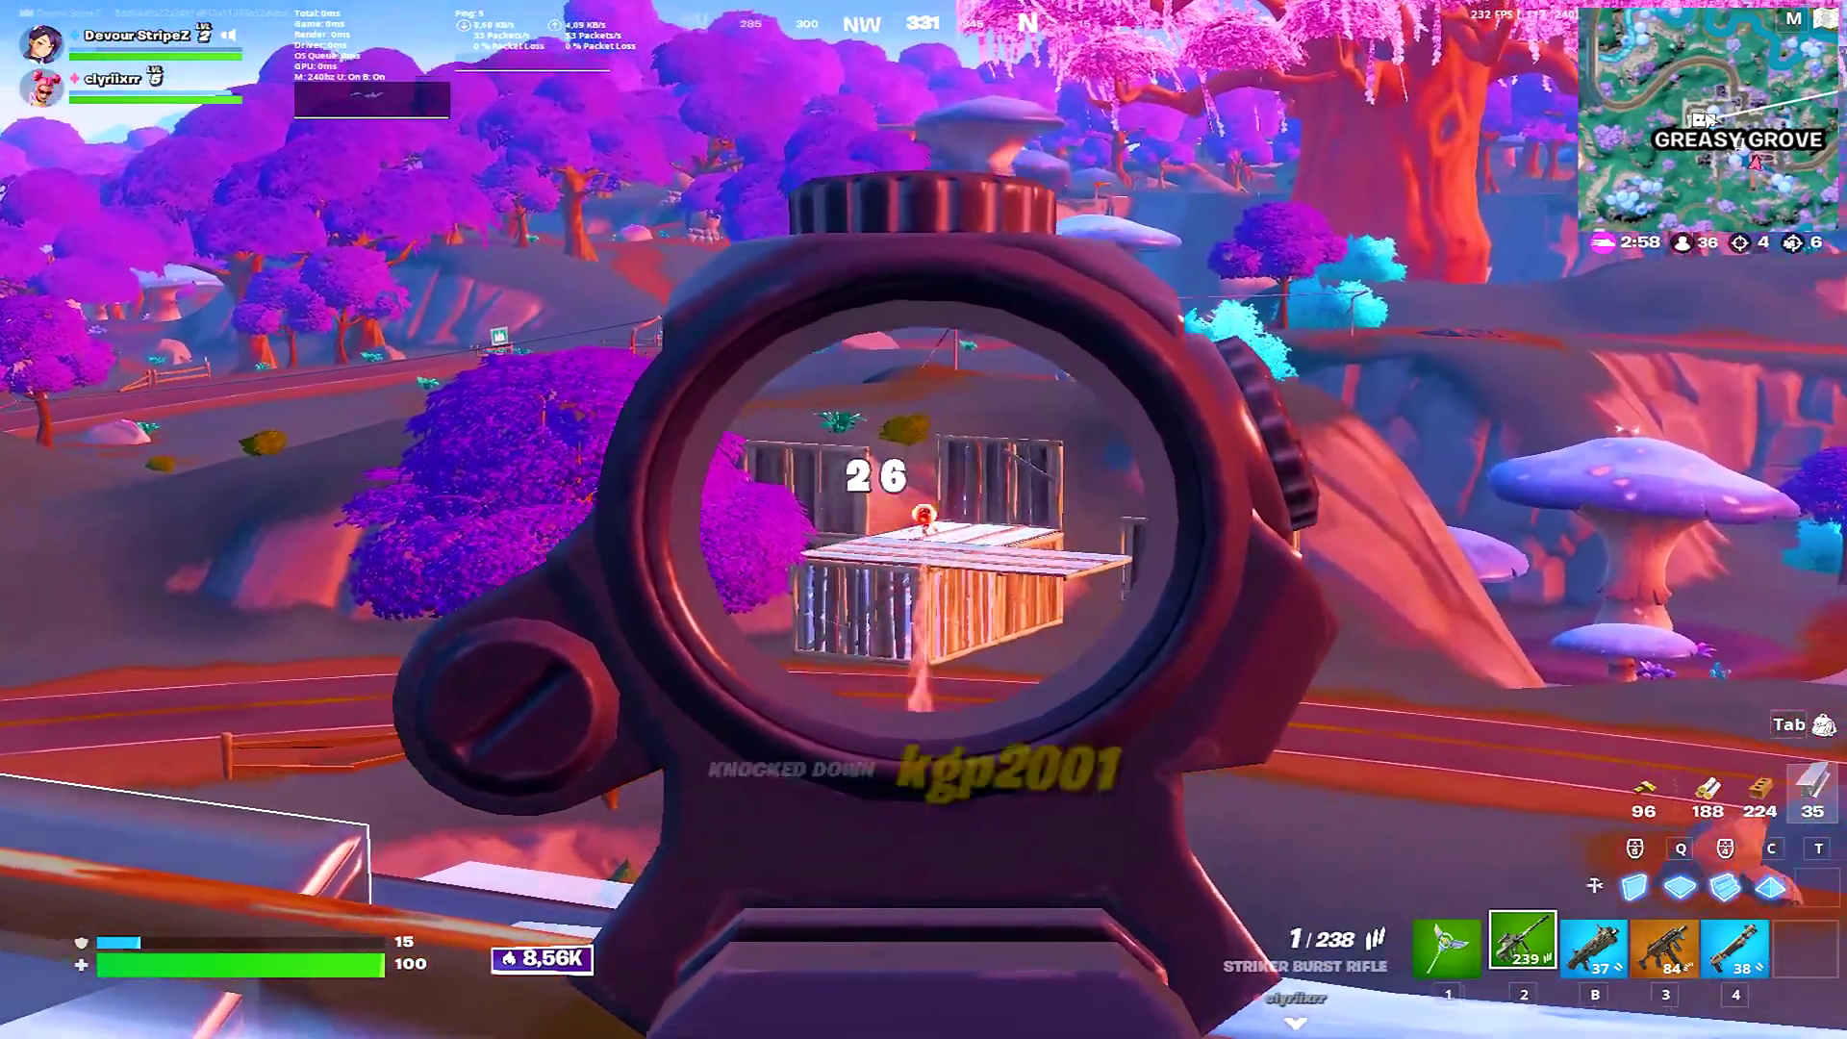
key(r)
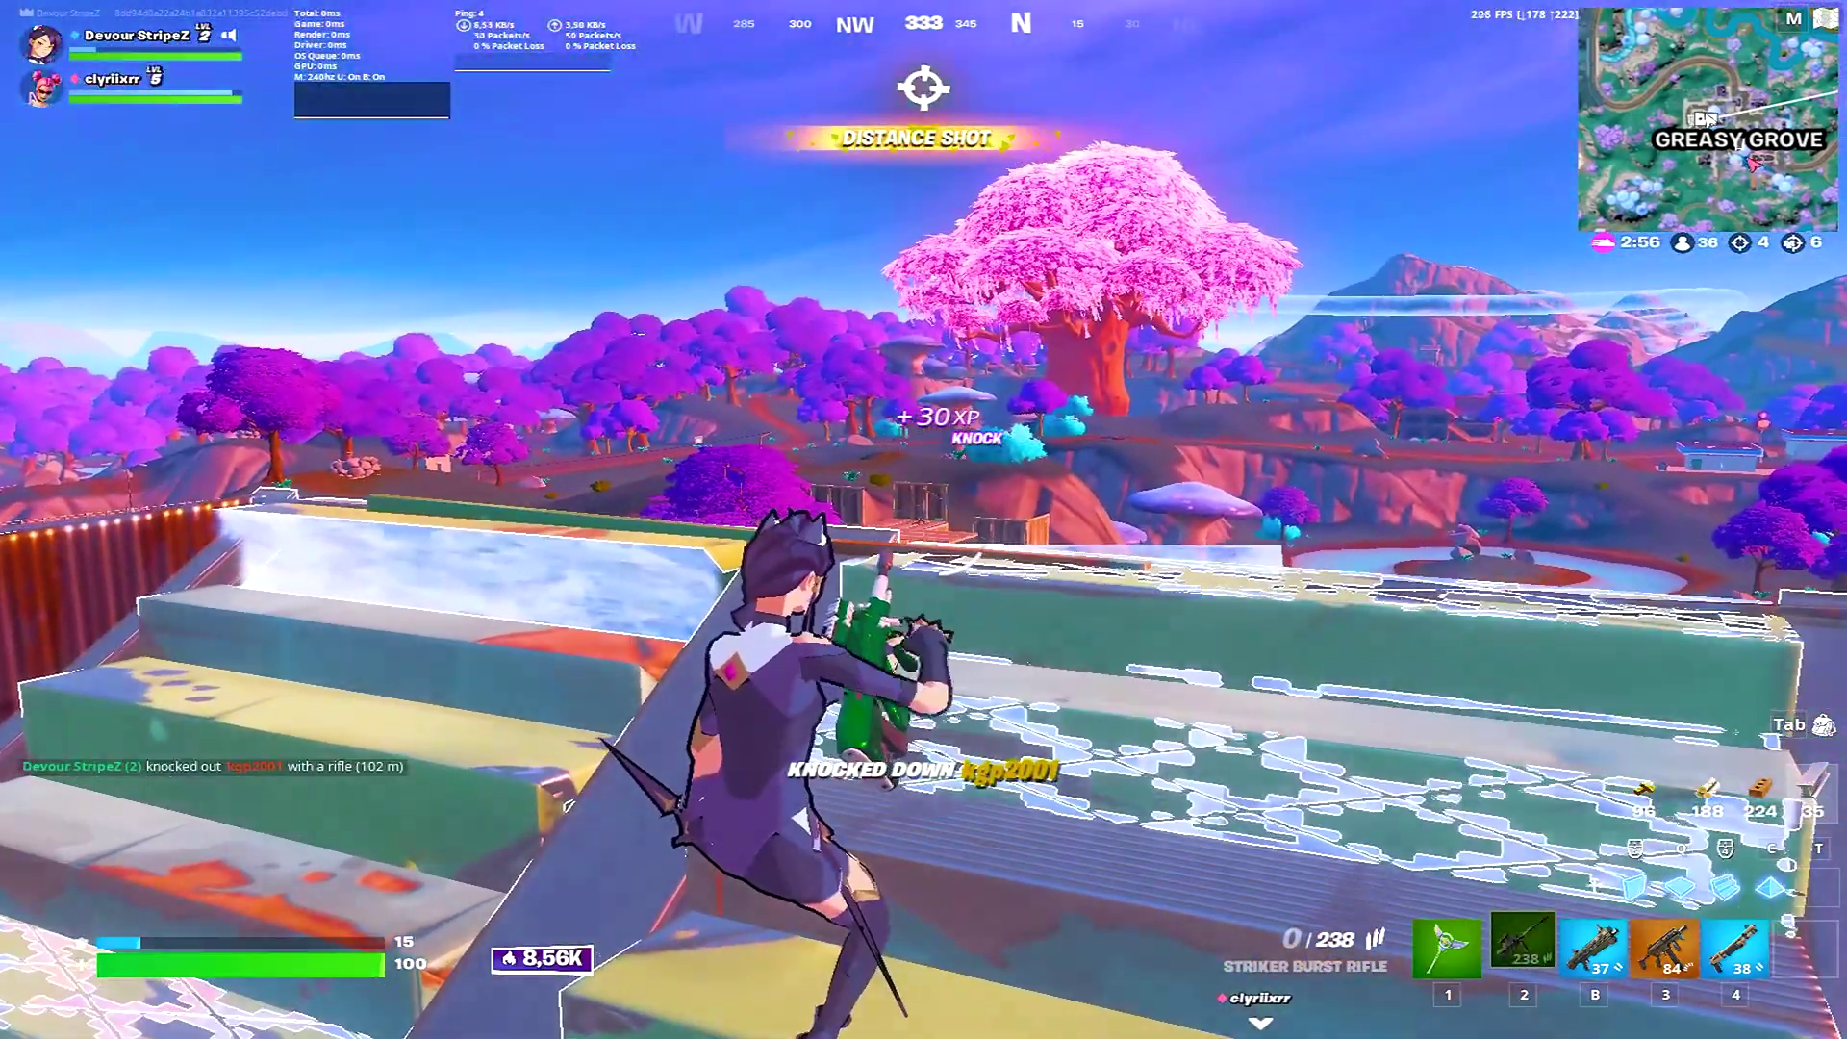
right_click(923, 520)
click(924, 520)
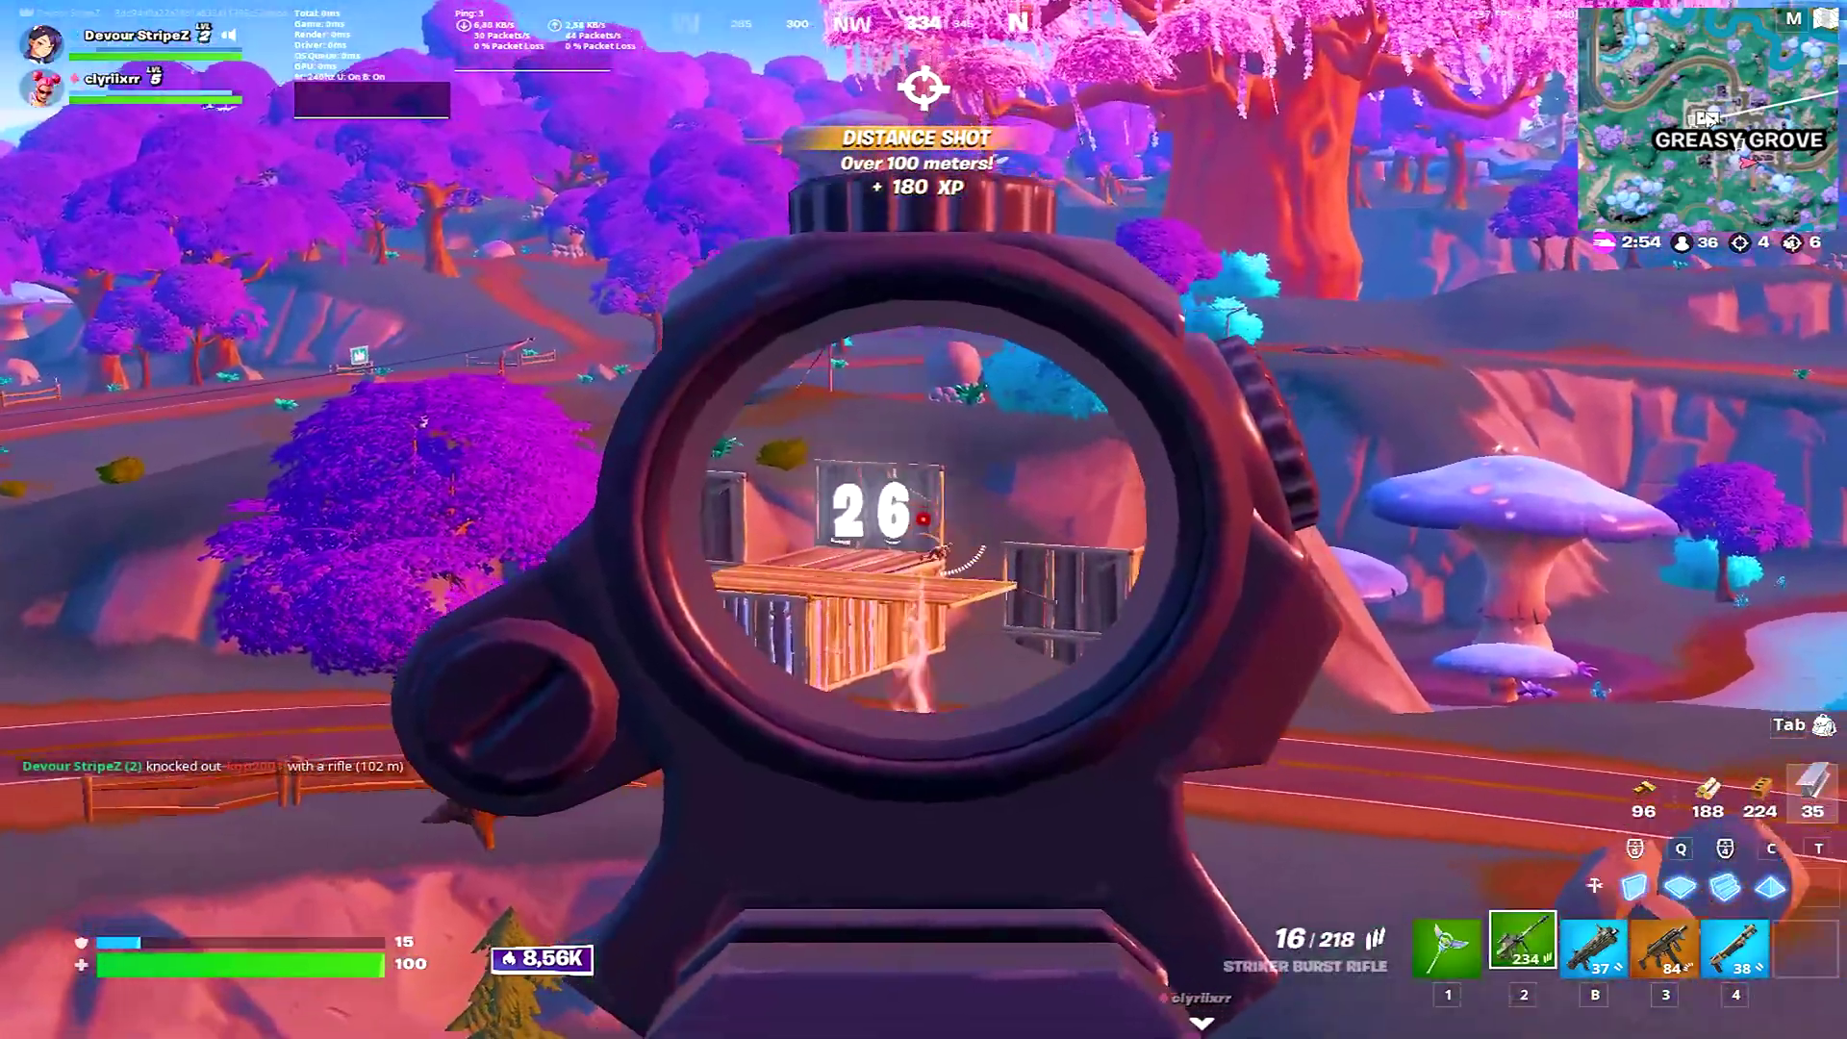
click(924, 520)
click(923, 519)
Build a ramp with a floor piece beside it and move forward along it.
click(924, 520)
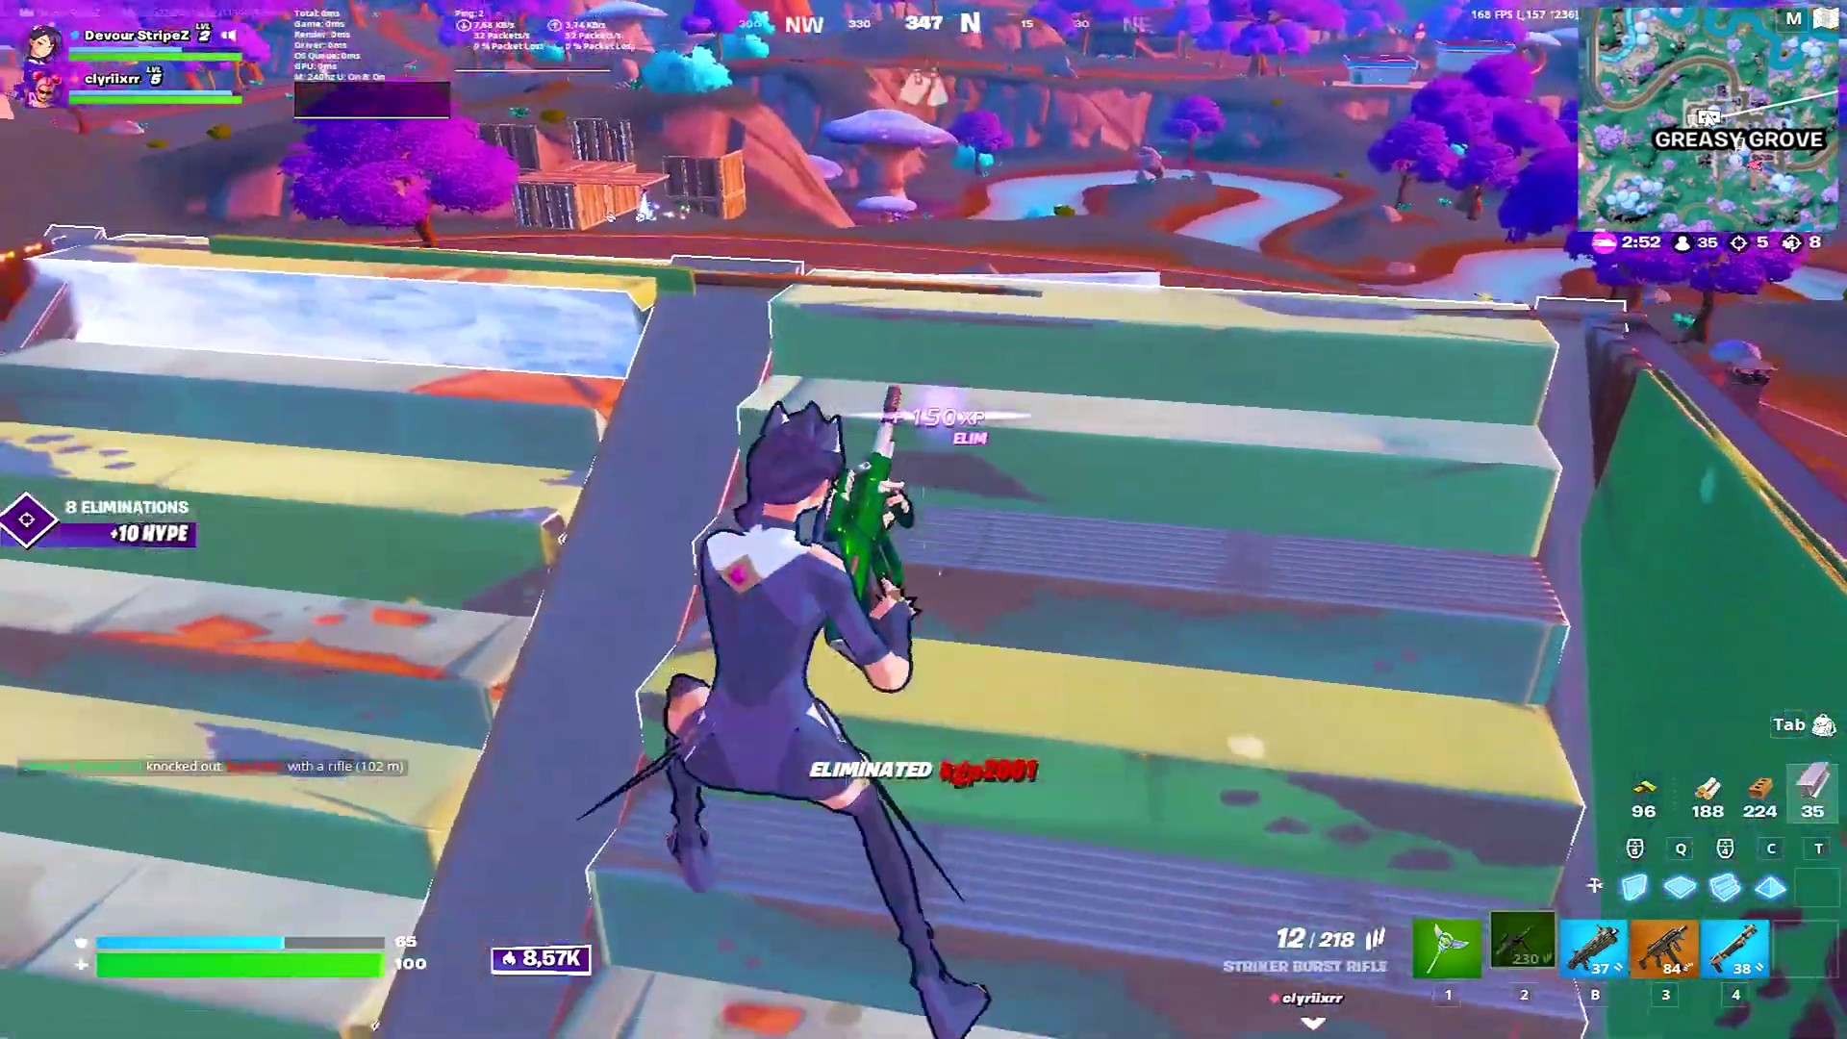
click(924, 520)
key(w)
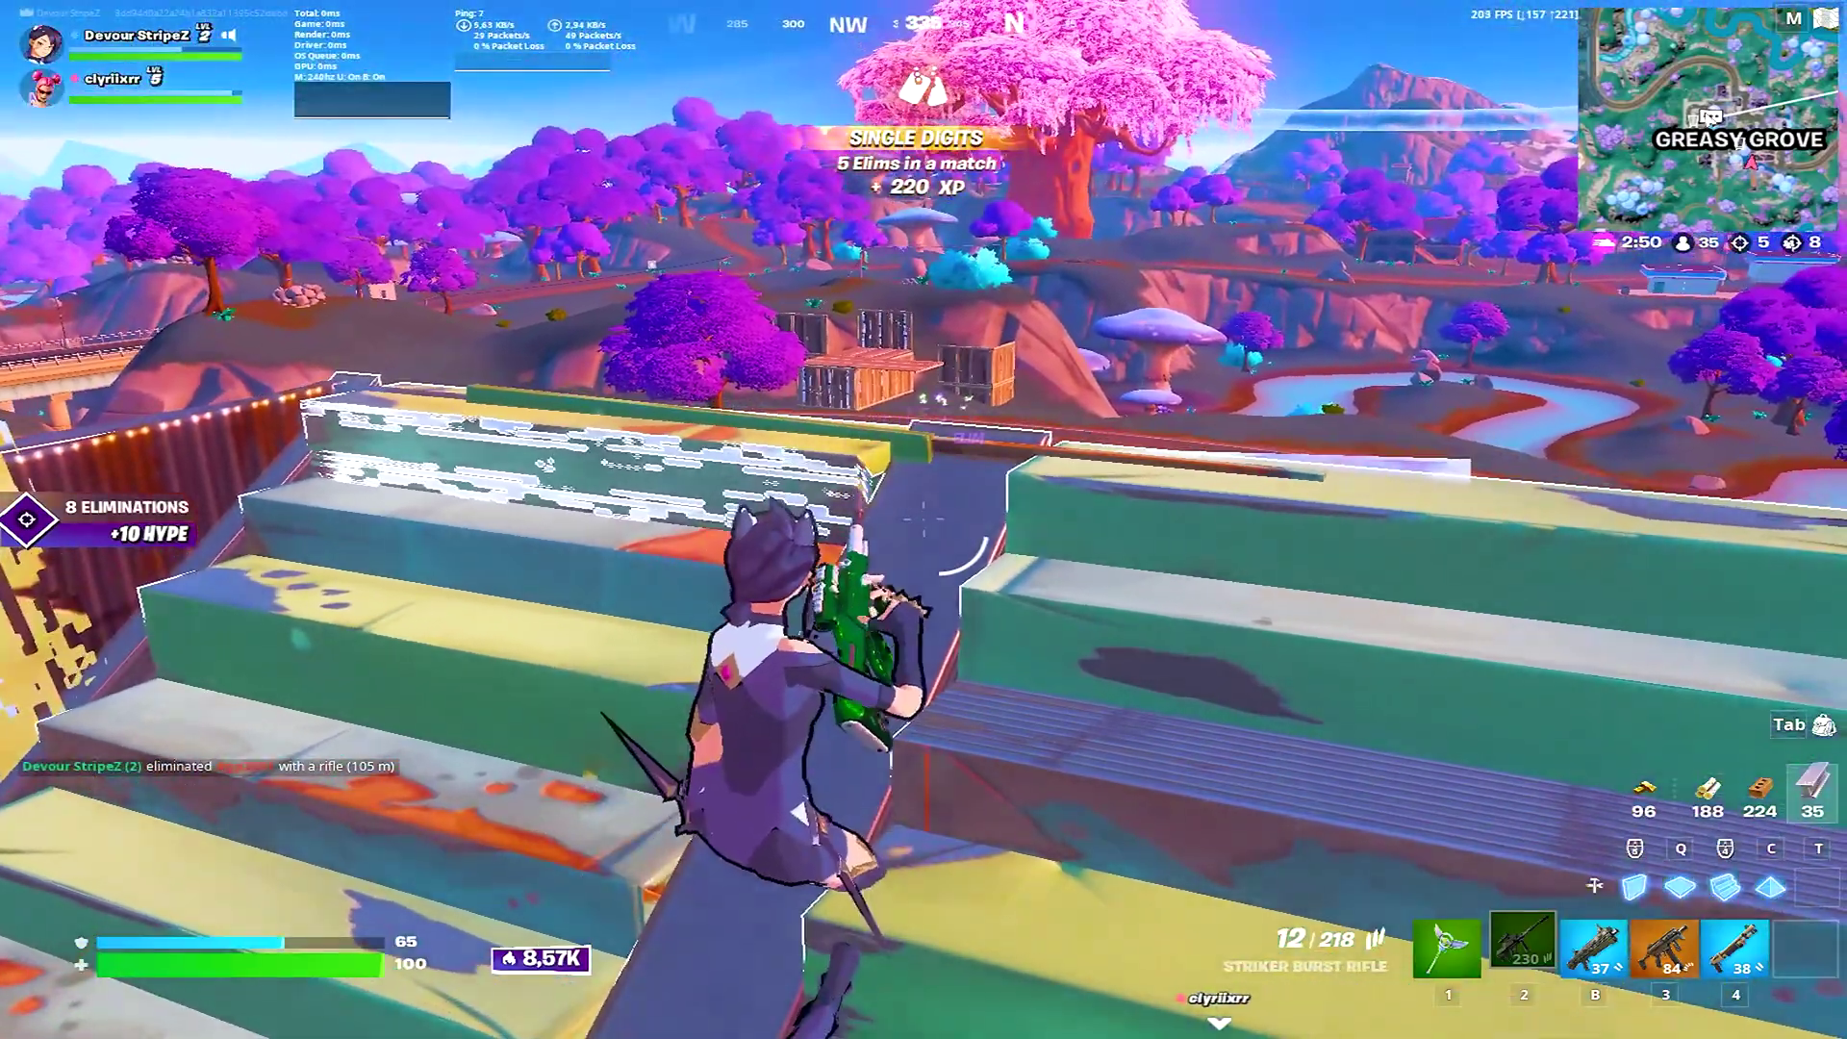
key(w)
Shoot at the opponent's wooden structures through the scope until the magazine empties, then reload.
right_click(924, 520)
click(923, 520)
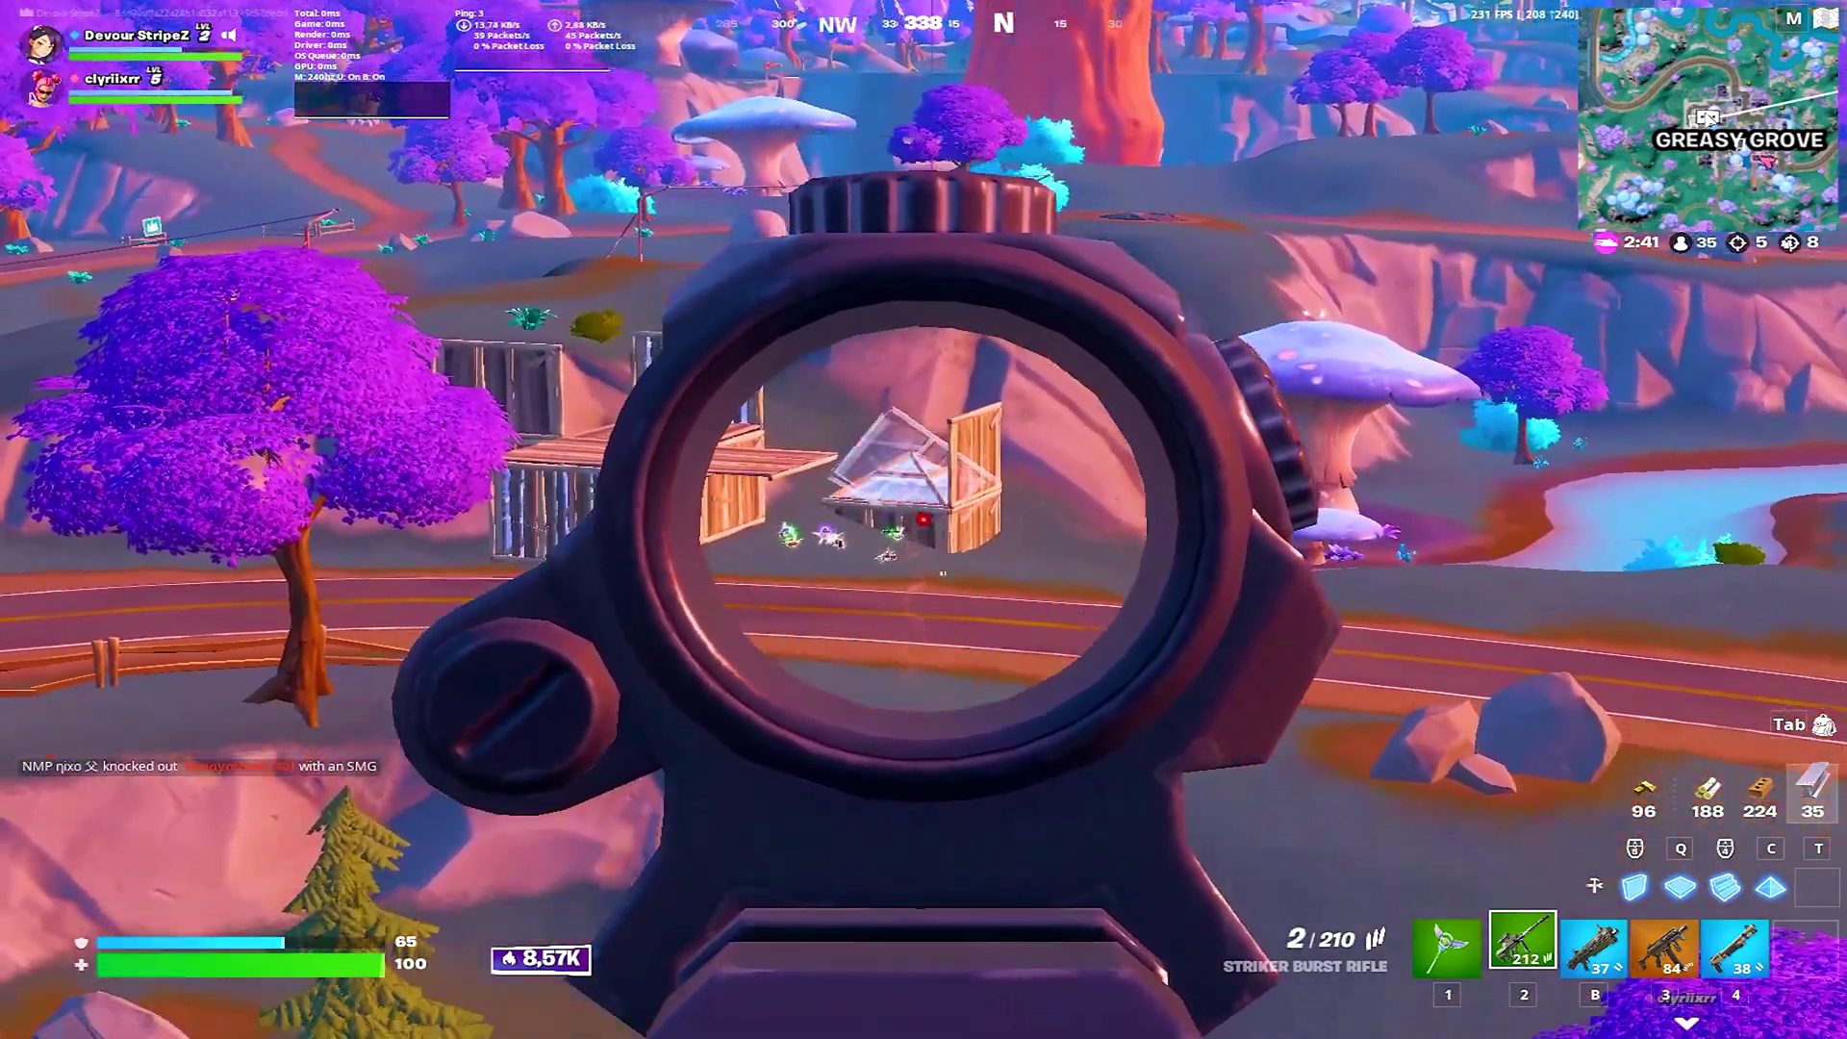
click(924, 520)
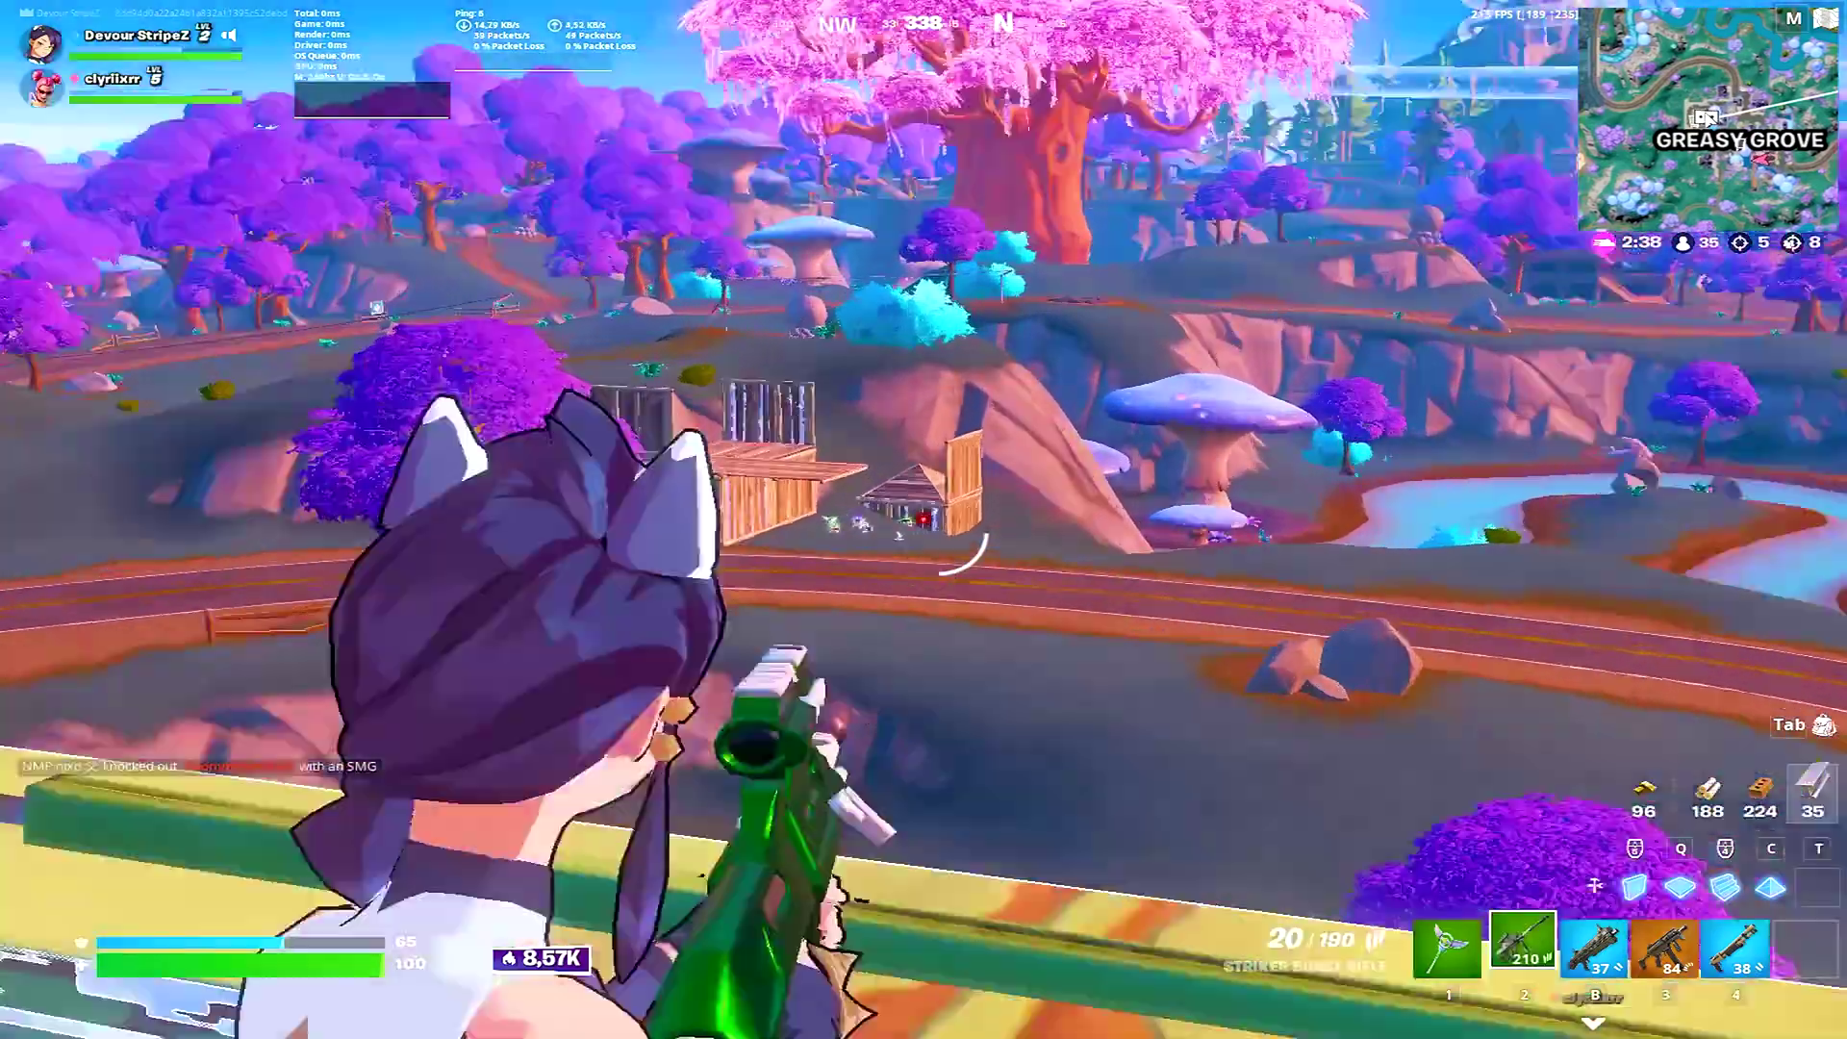
right_click(923, 519)
click(924, 520)
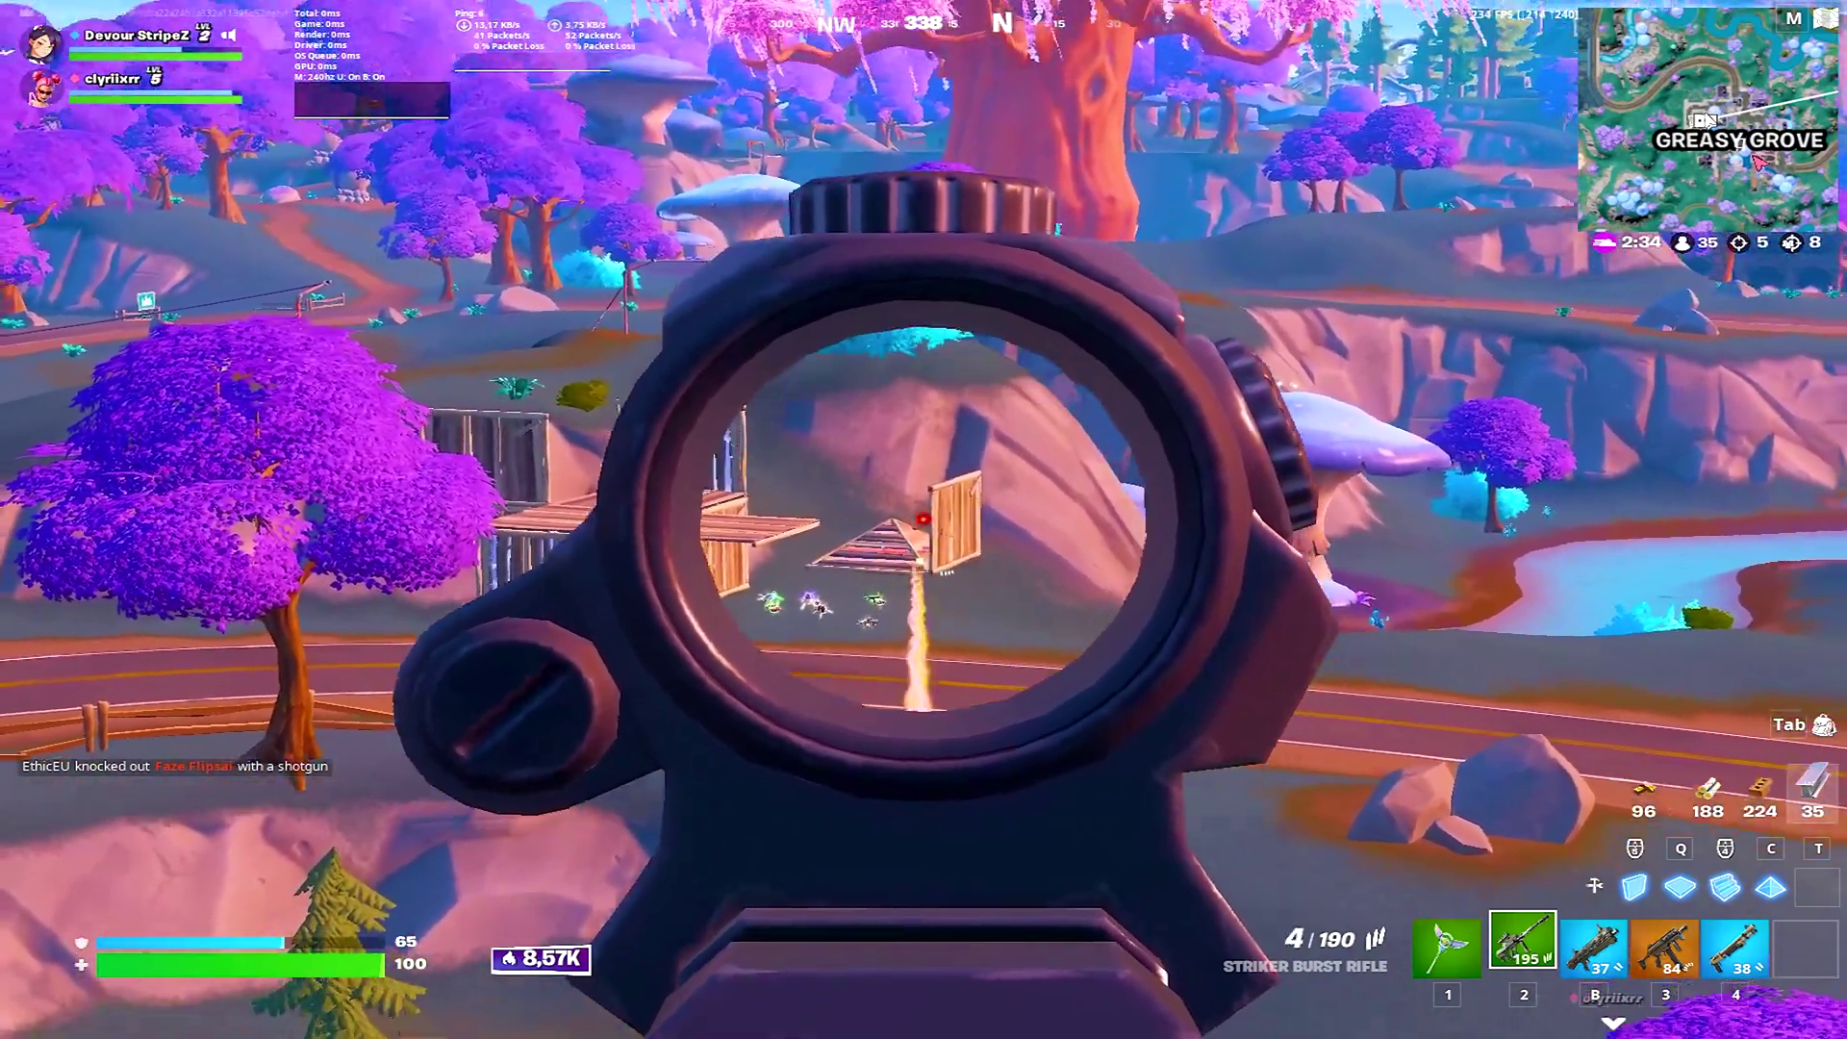
click(924, 520)
click(923, 519)
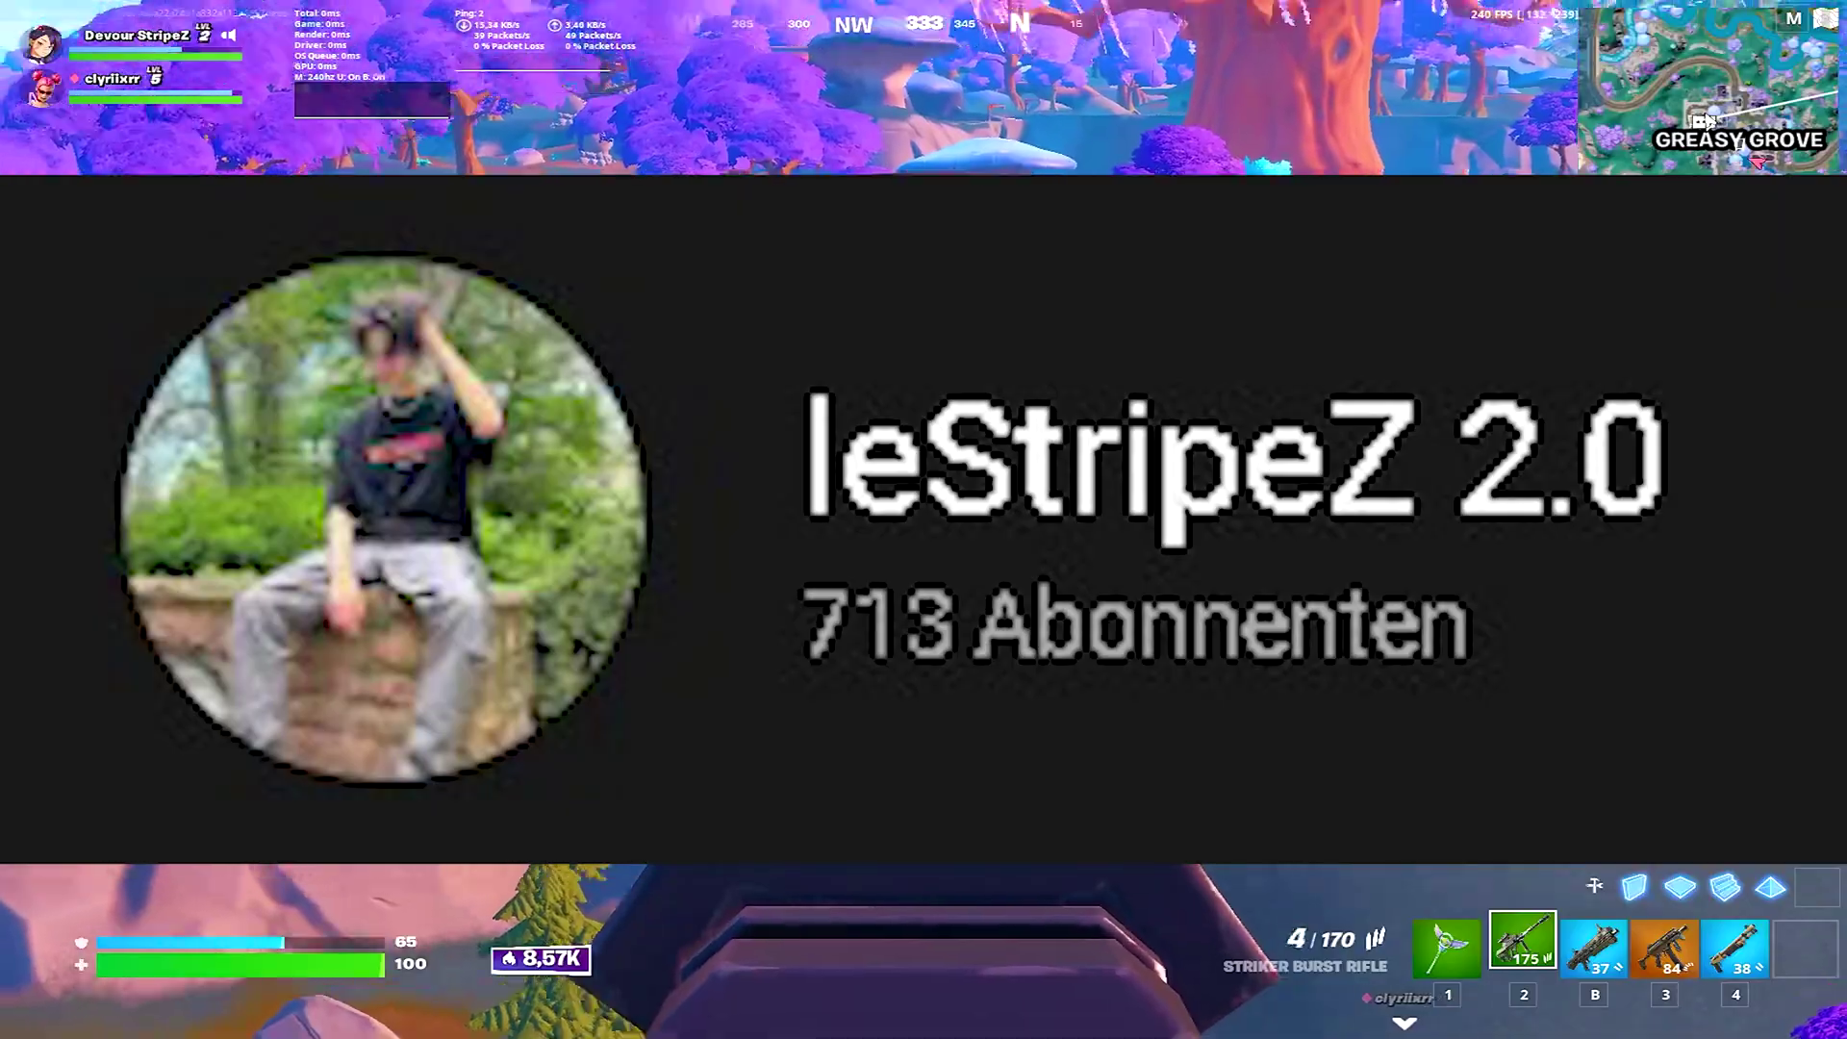
key(r)
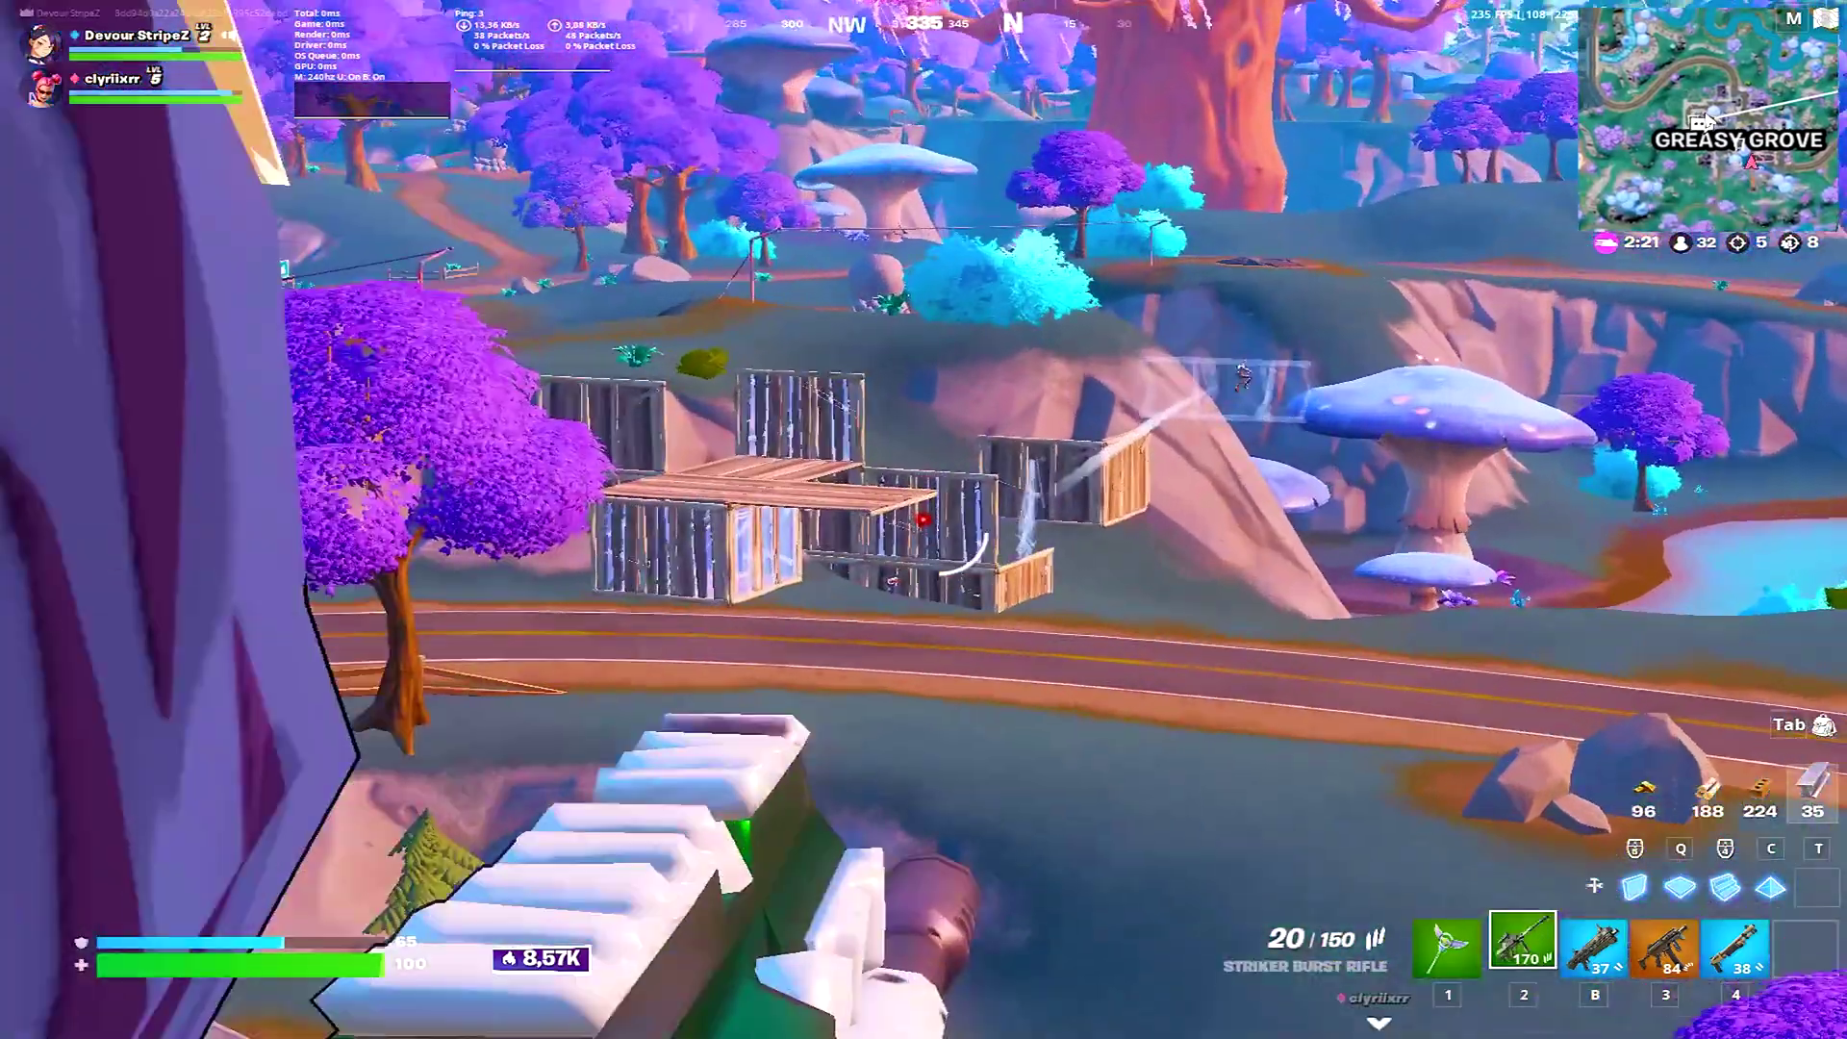
Build two structure pieces to stand on for high ground.
right_click(923, 519)
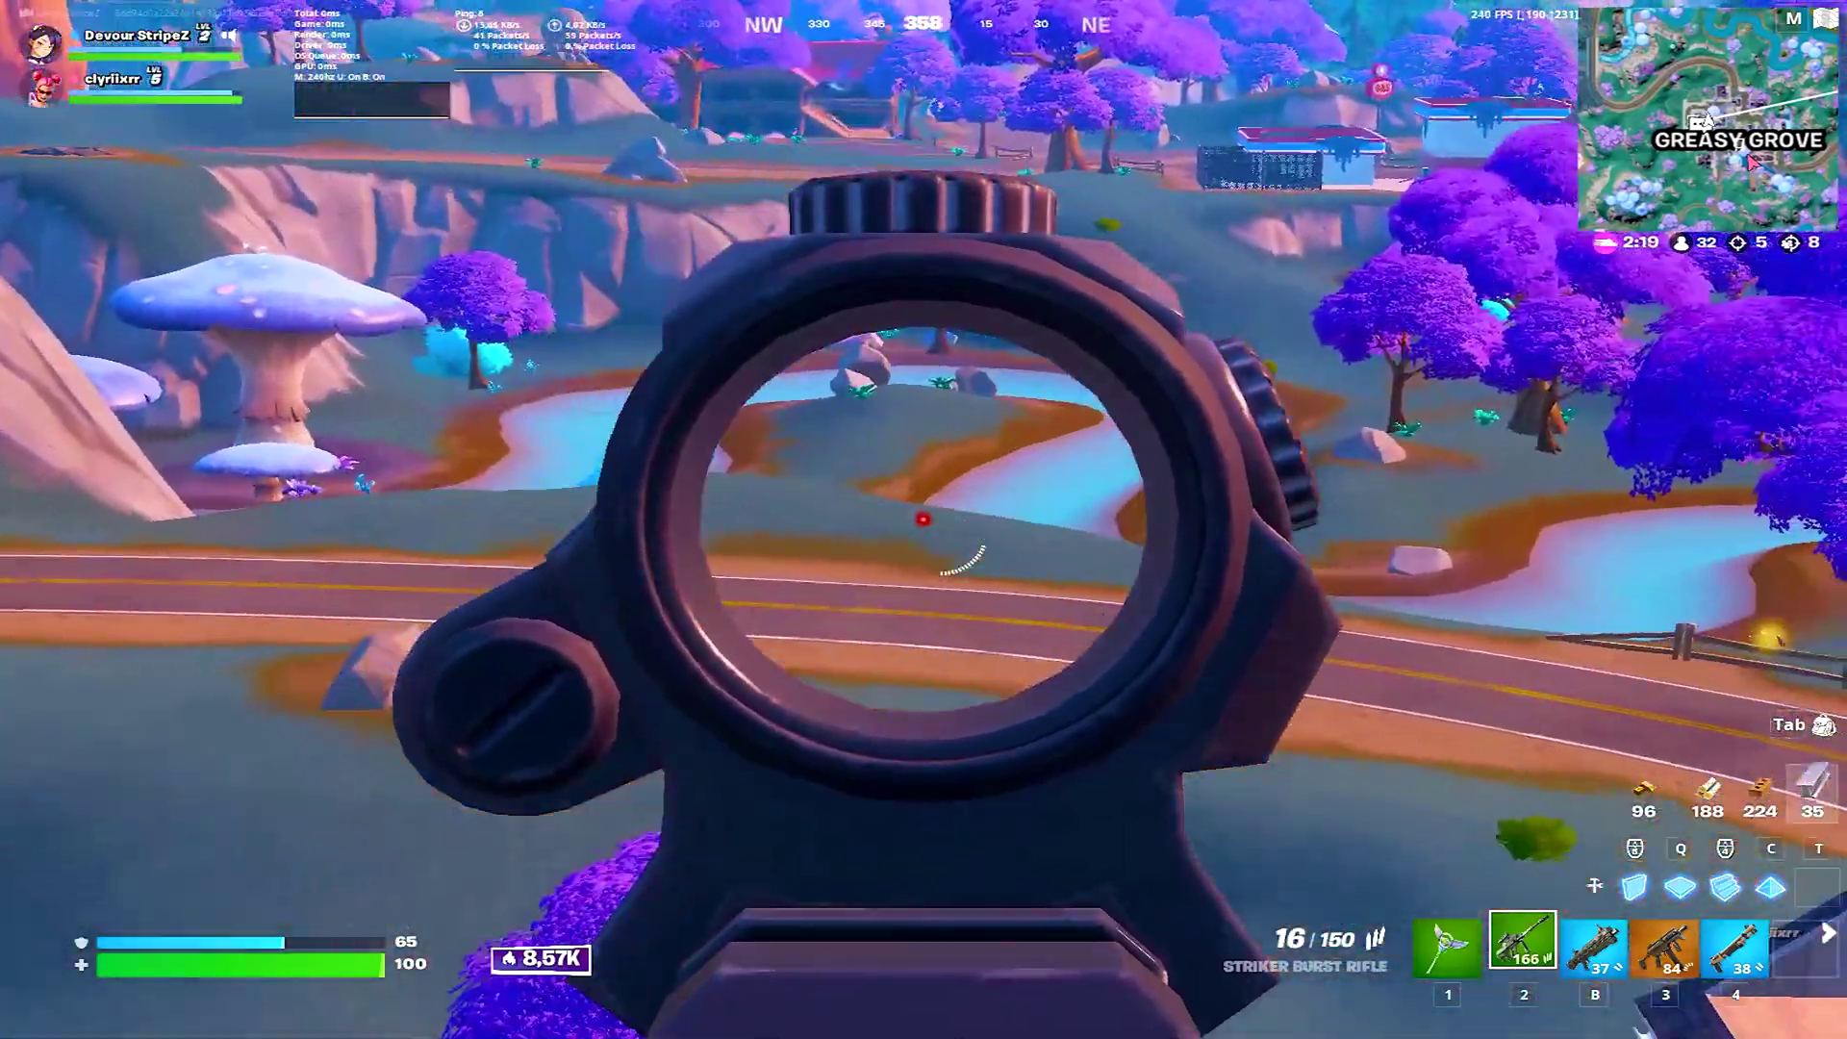
key(q)
click(924, 520)
click(924, 519)
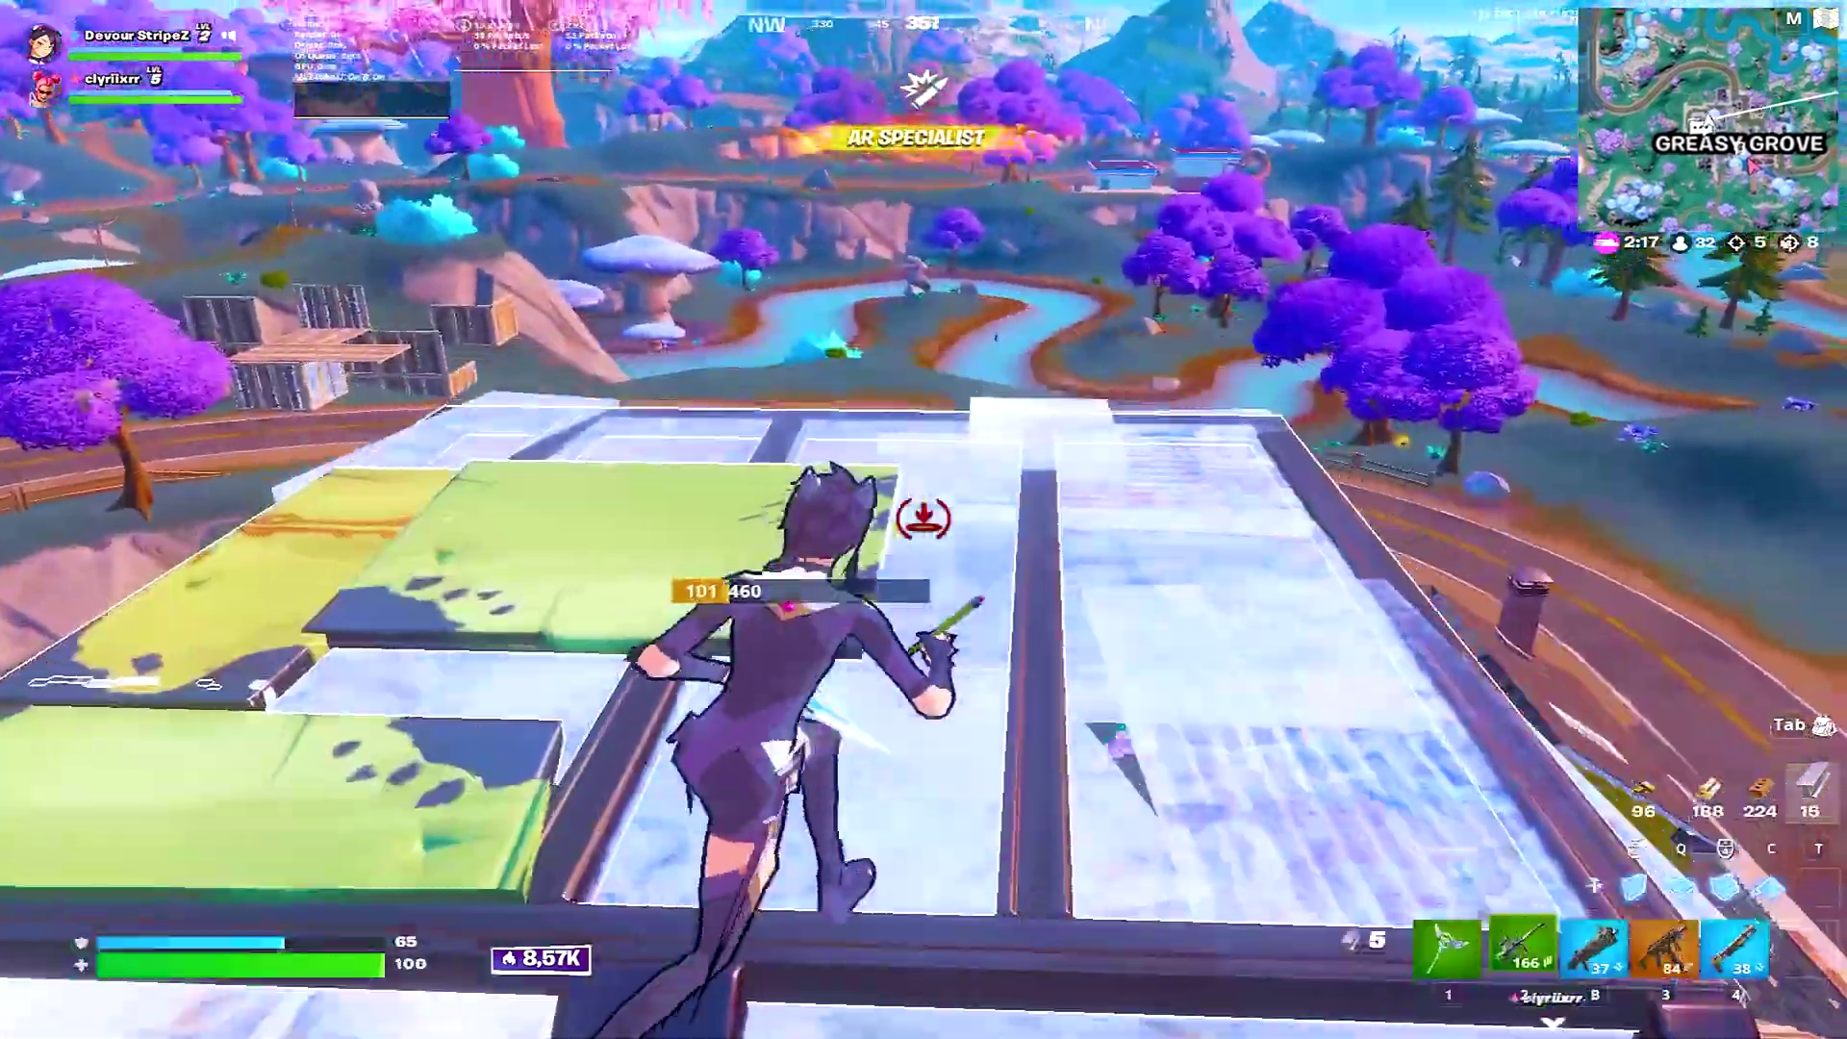
Fire repeated scoped rifle bursts at the distant target, pinging the danger spot and reloading midway.
key(q)
right_click(923, 519)
click(923, 519)
click(923, 520)
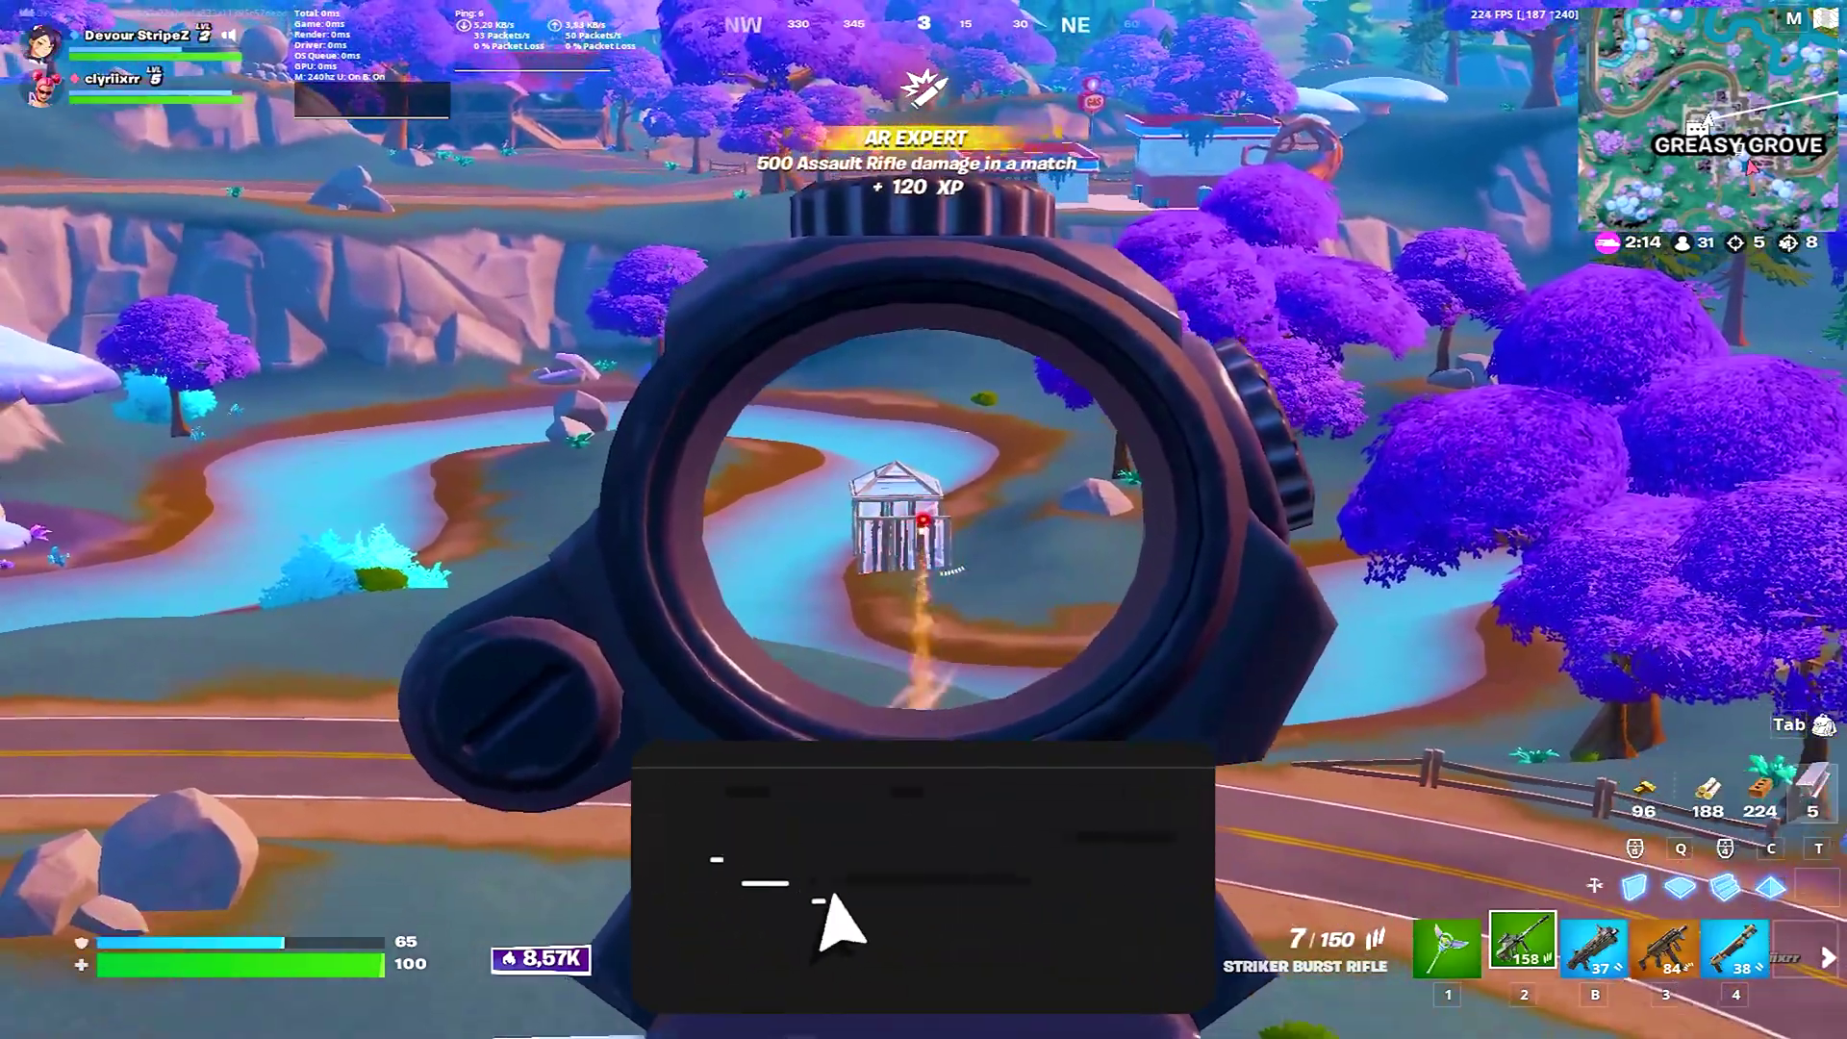
click(923, 520)
middle_click(924, 519)
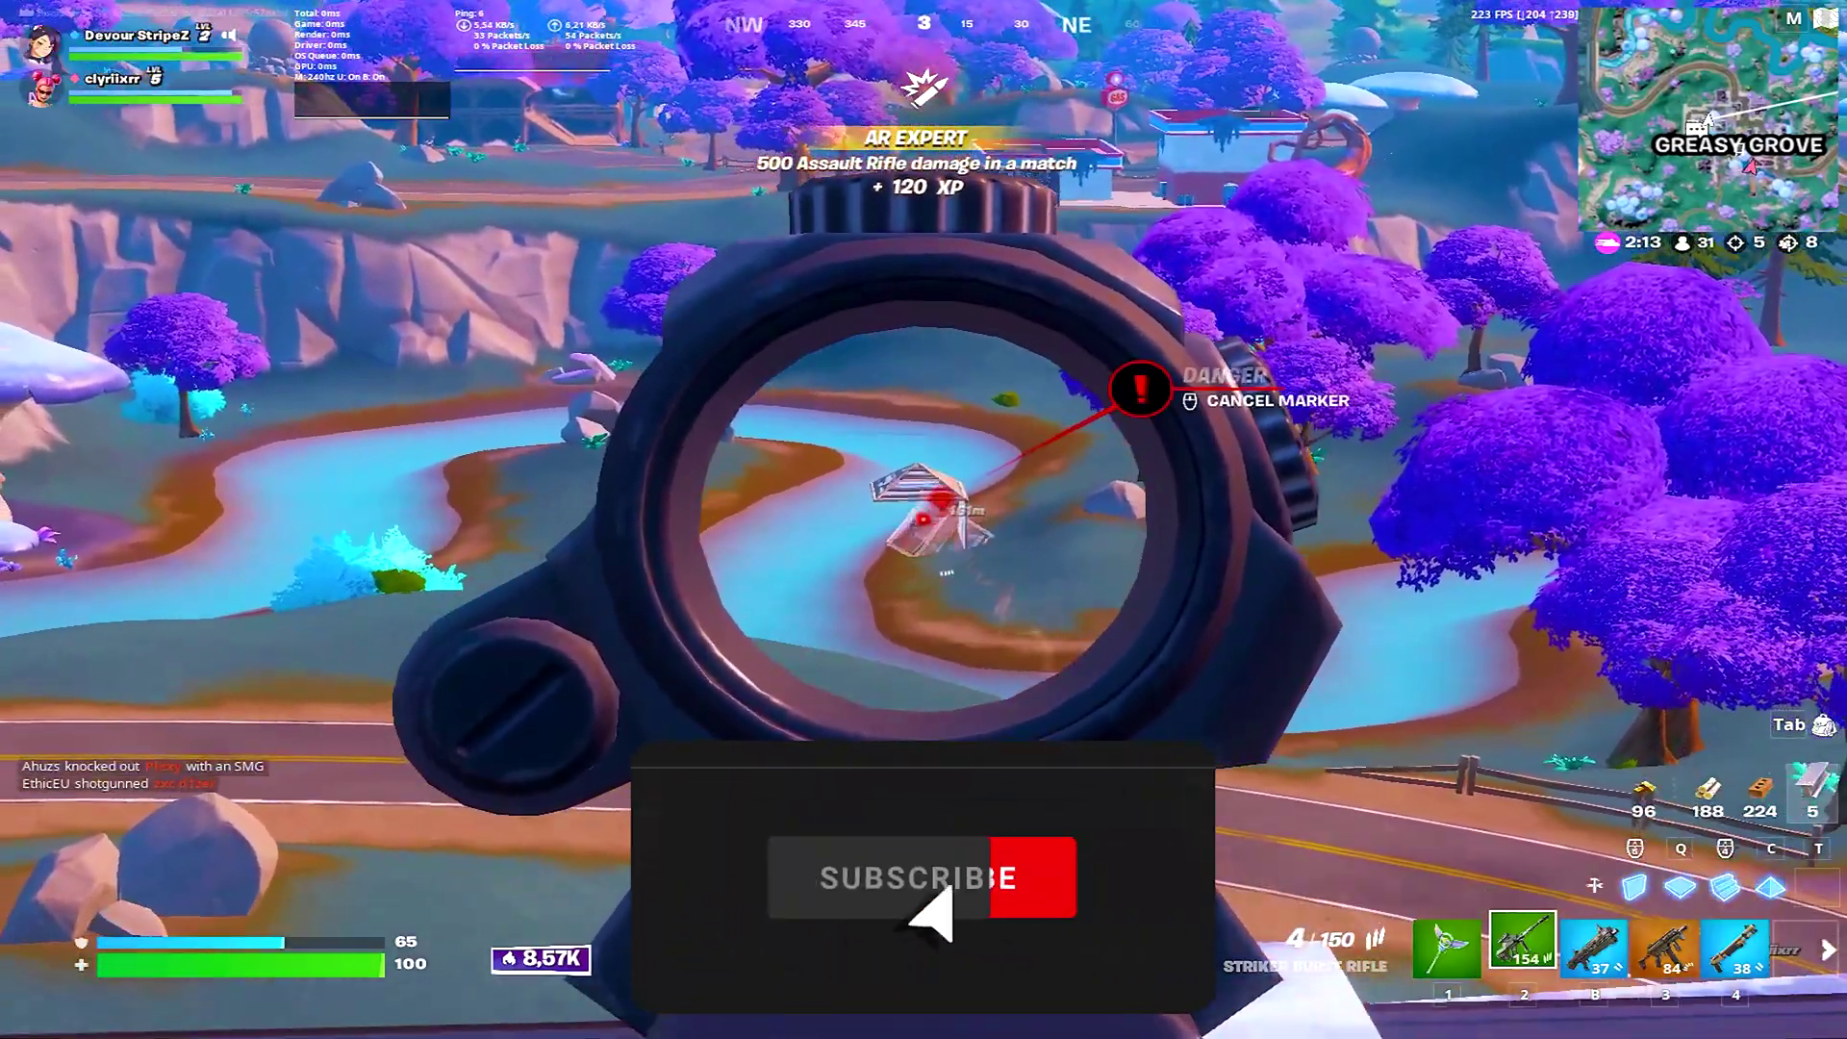
click(923, 519)
key(r)
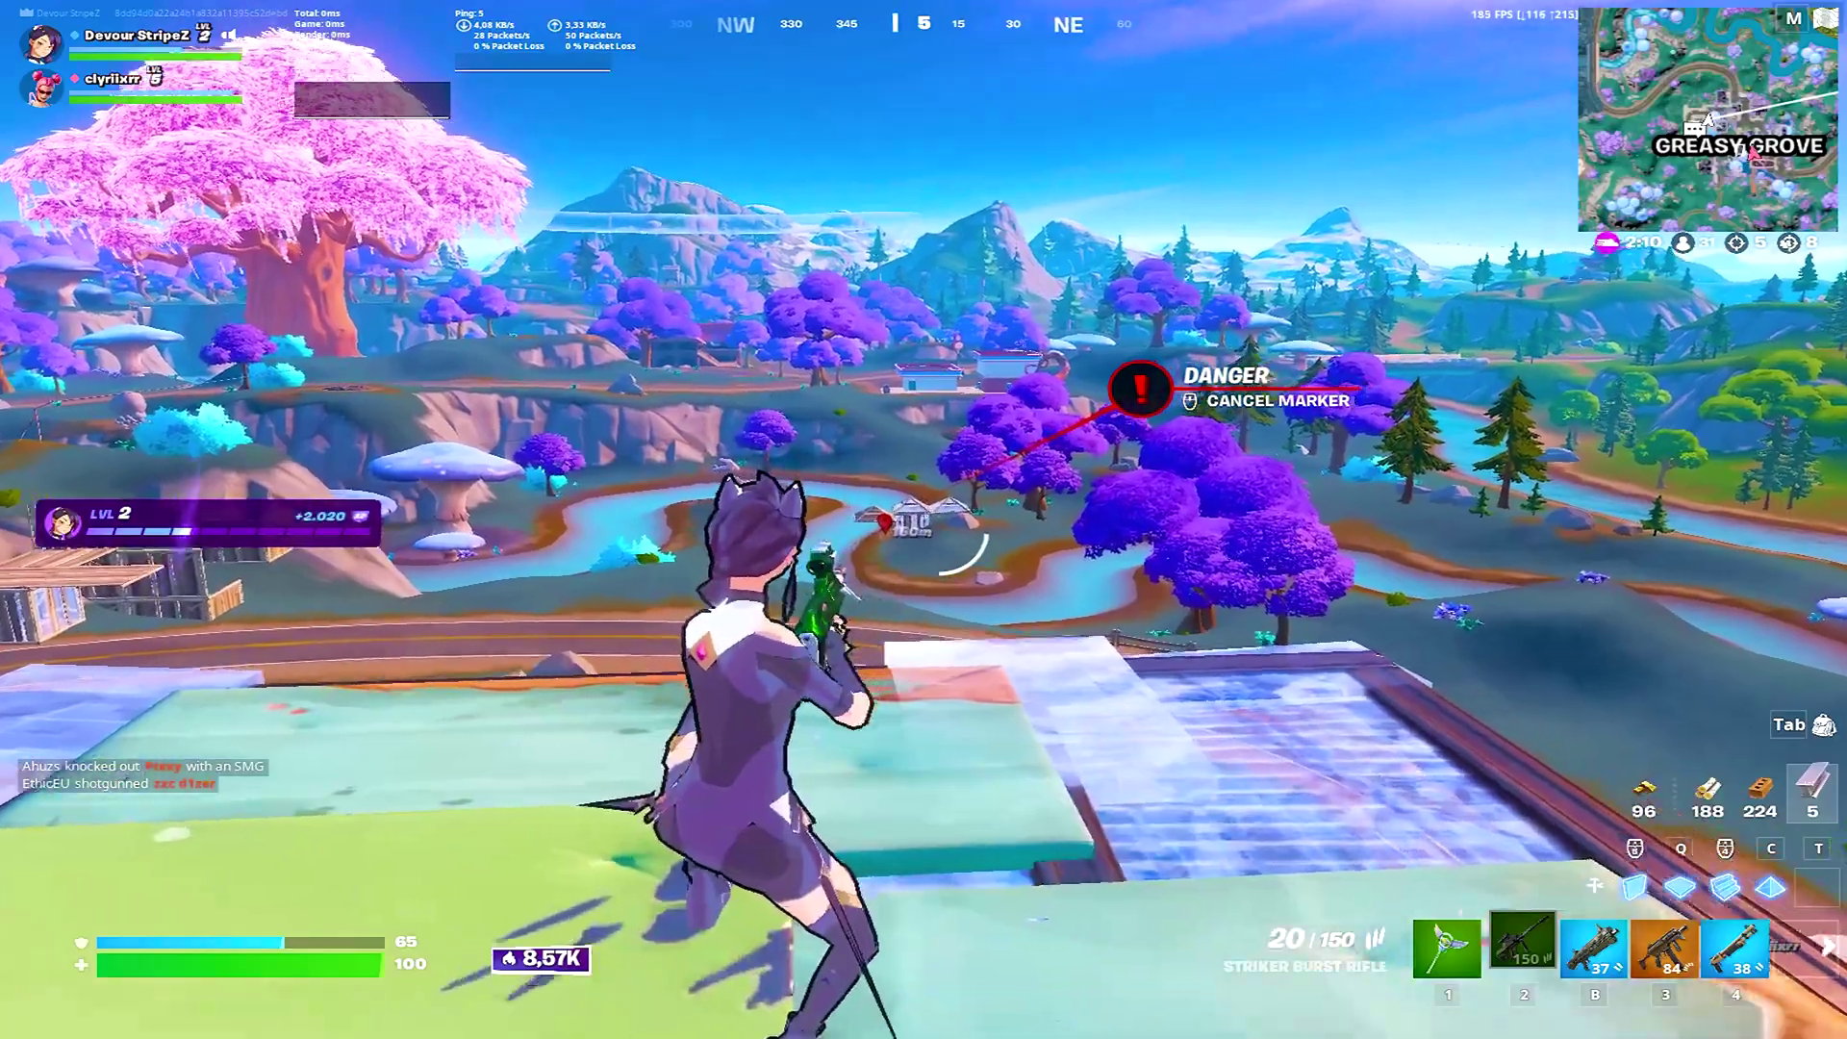
right_click(924, 519)
click(924, 519)
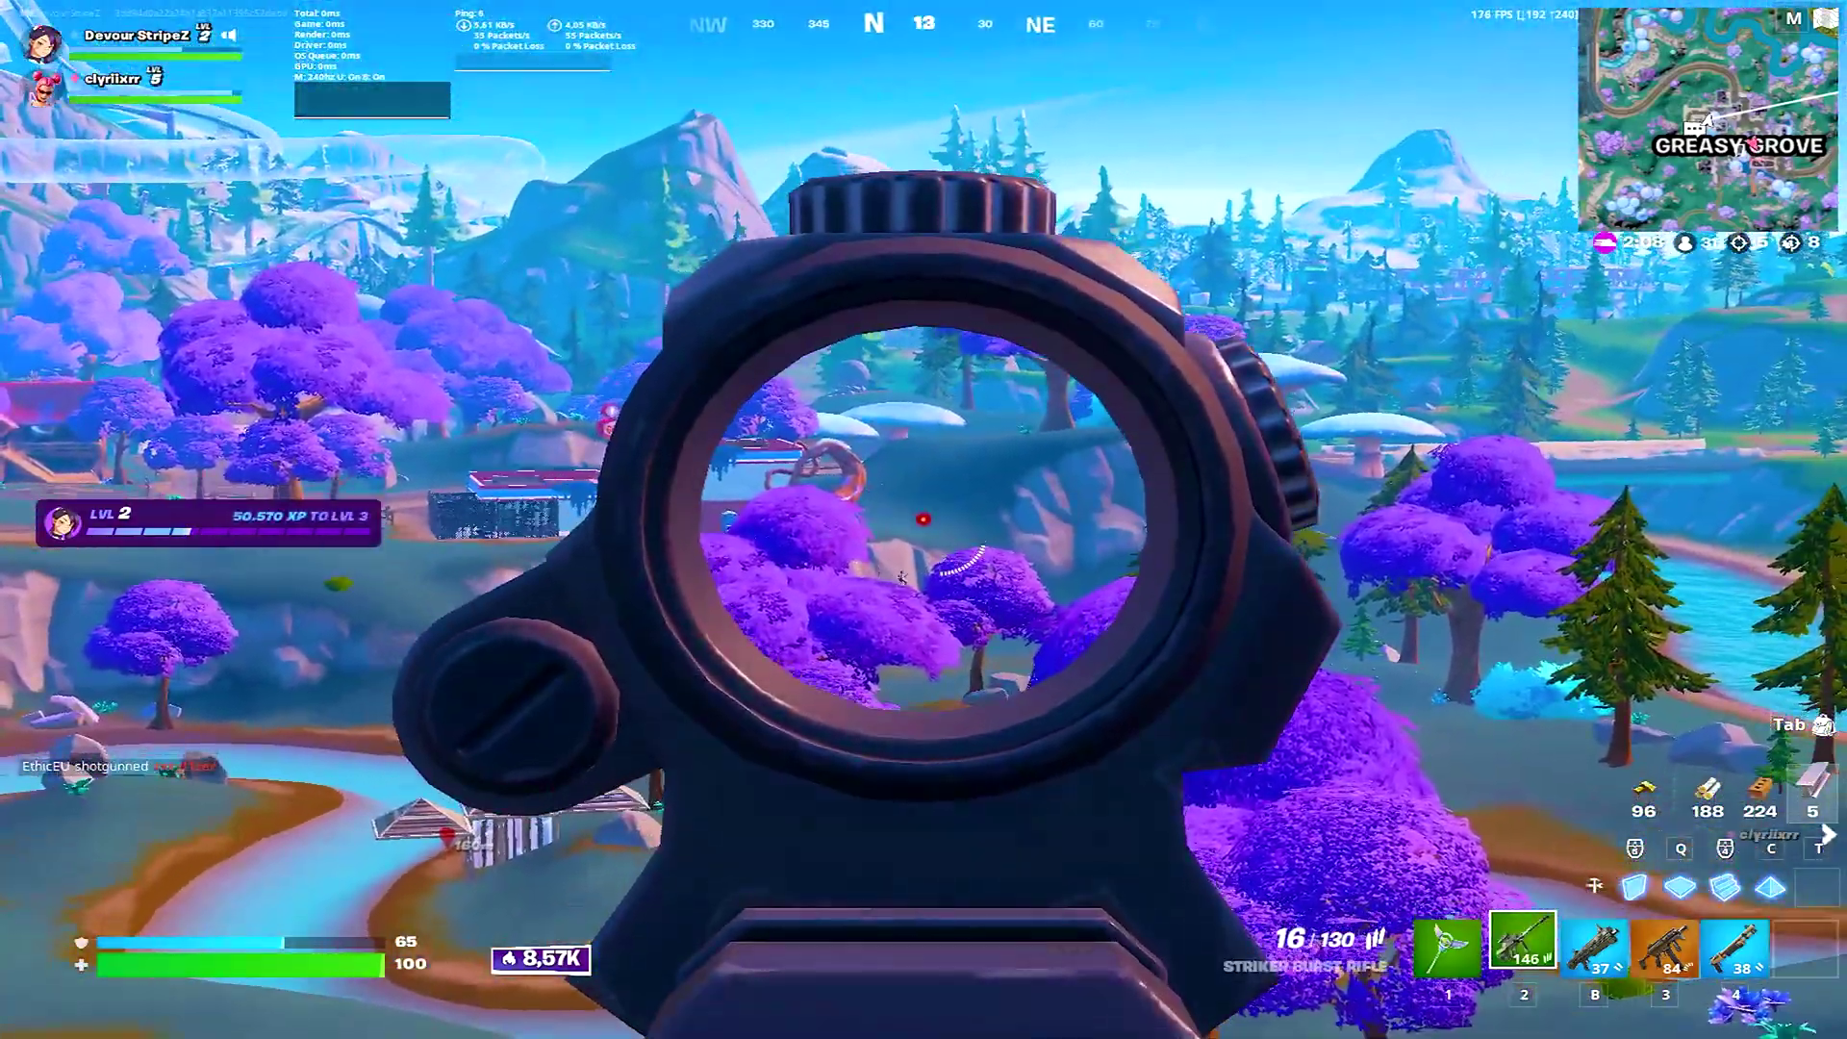
click(924, 520)
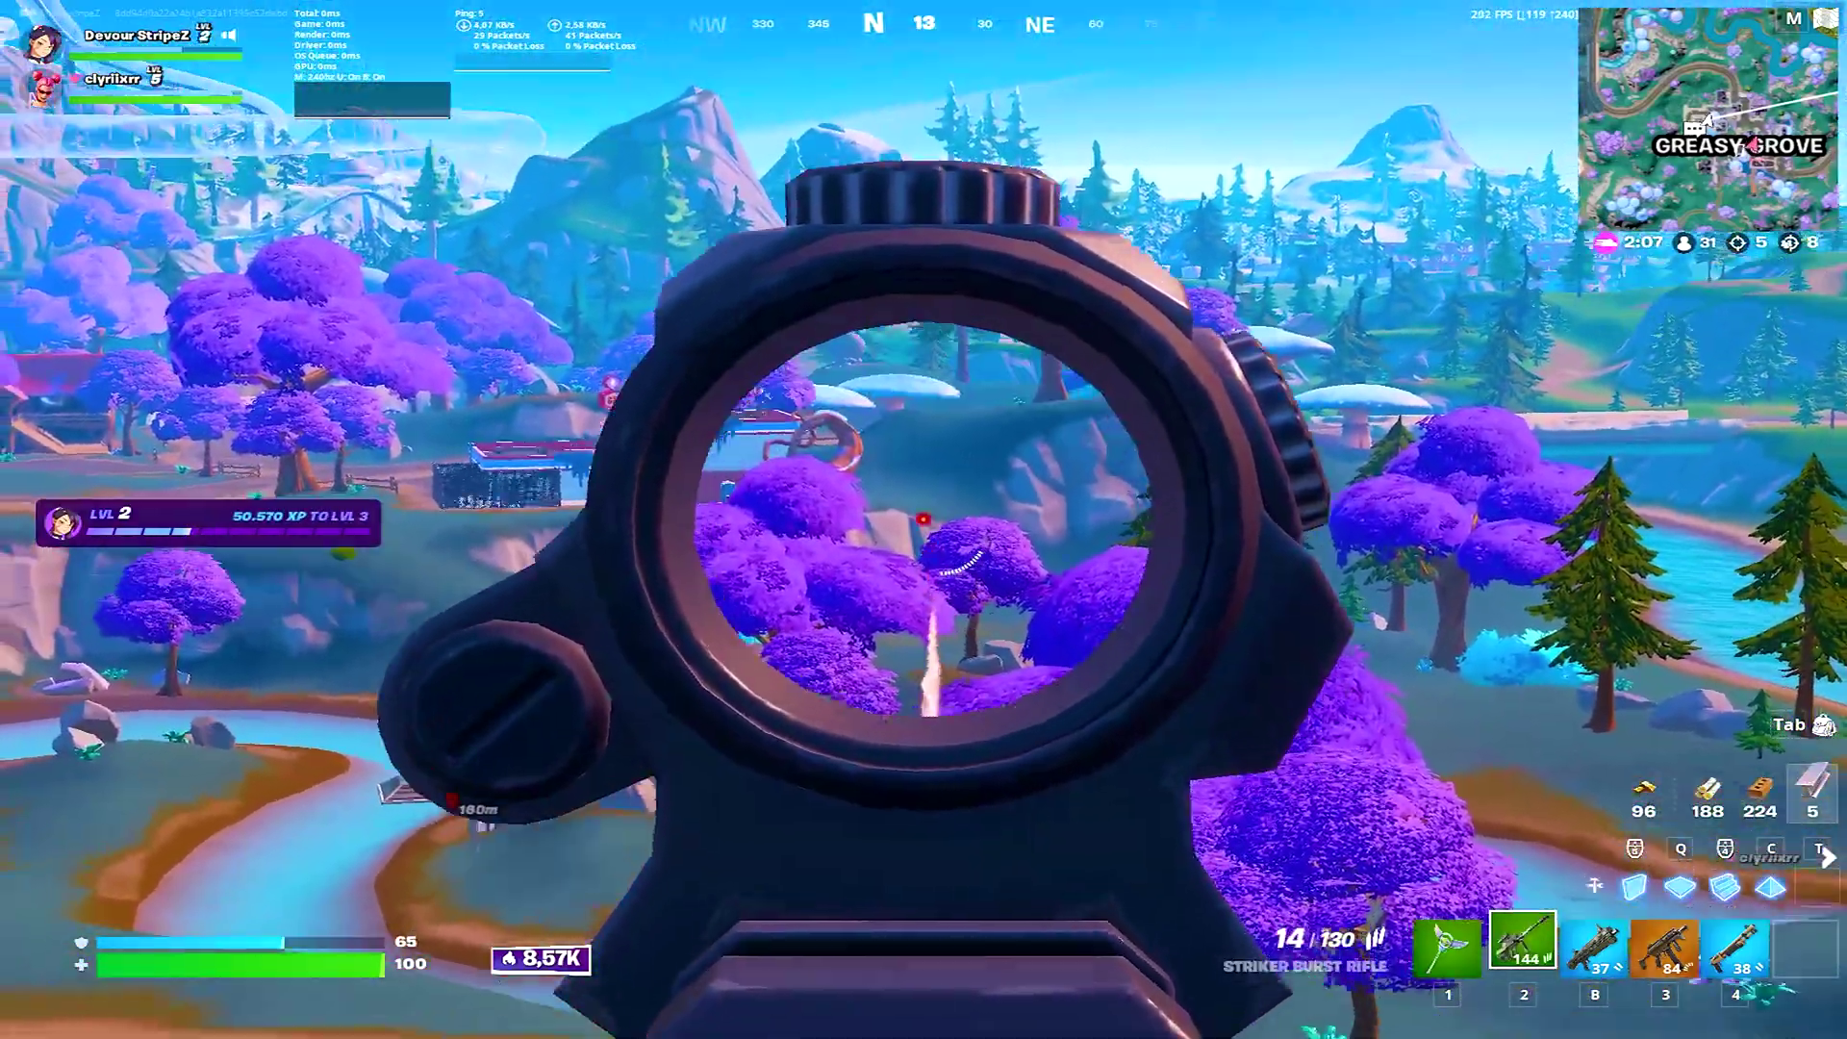